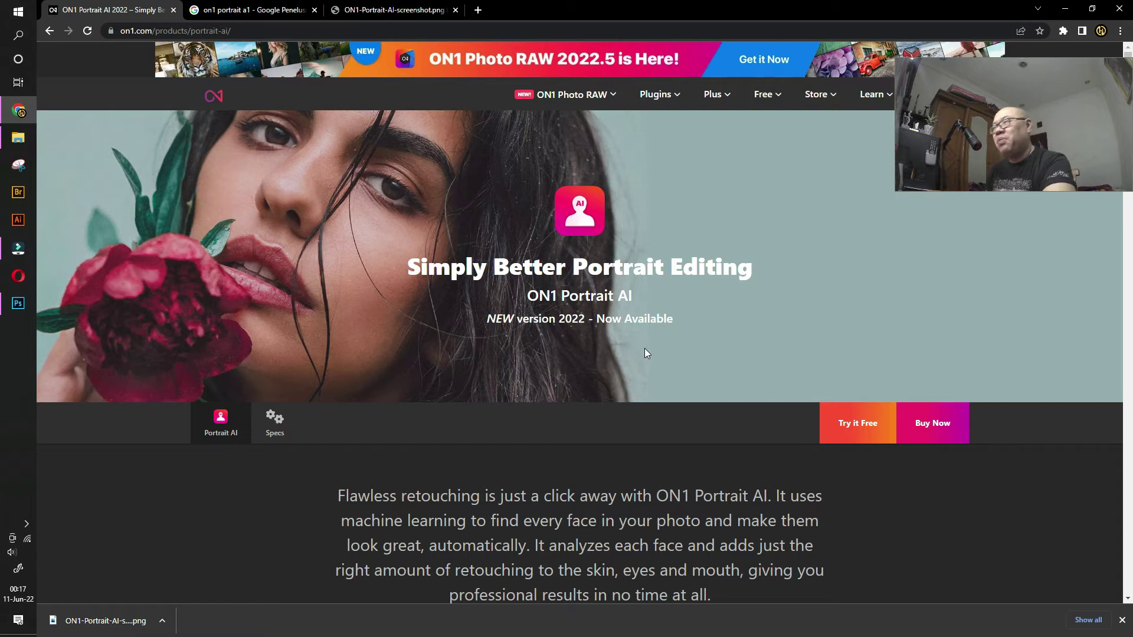
- Examine the ON1 Portrait AI product page's introduction, before-and-after sample and overview of its automatic retouching features
{"action": "scroll", "coordinate": [649, 345], "scroll_direction": "down", "scroll_amount": 4}
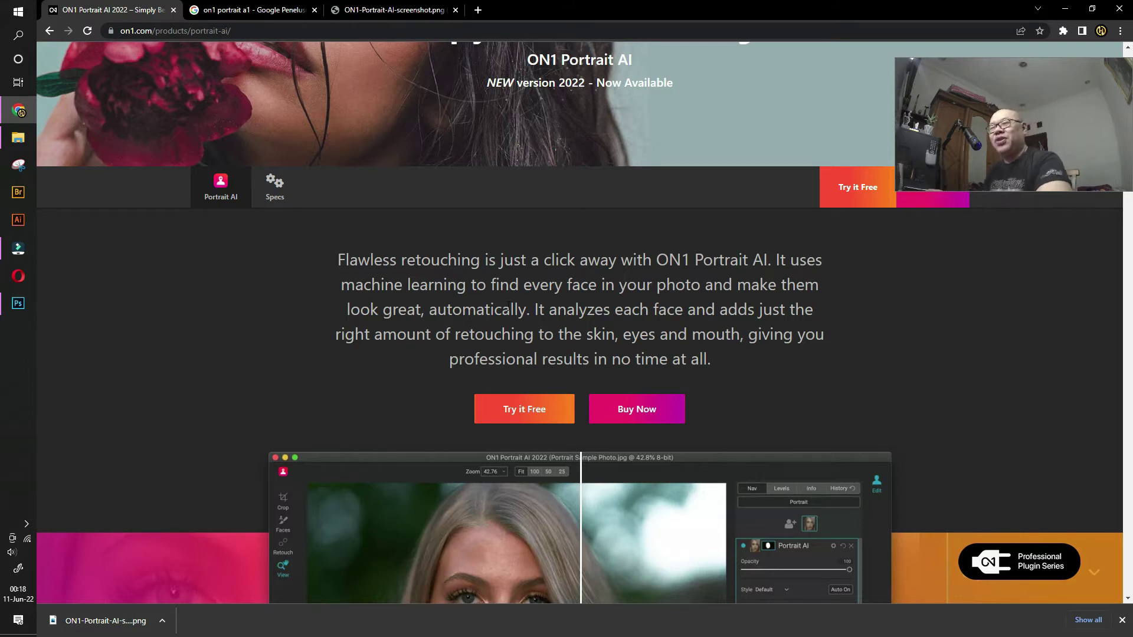
{"action": "scroll", "coordinate": [533, 326], "scroll_direction": "down", "scroll_amount": 4}
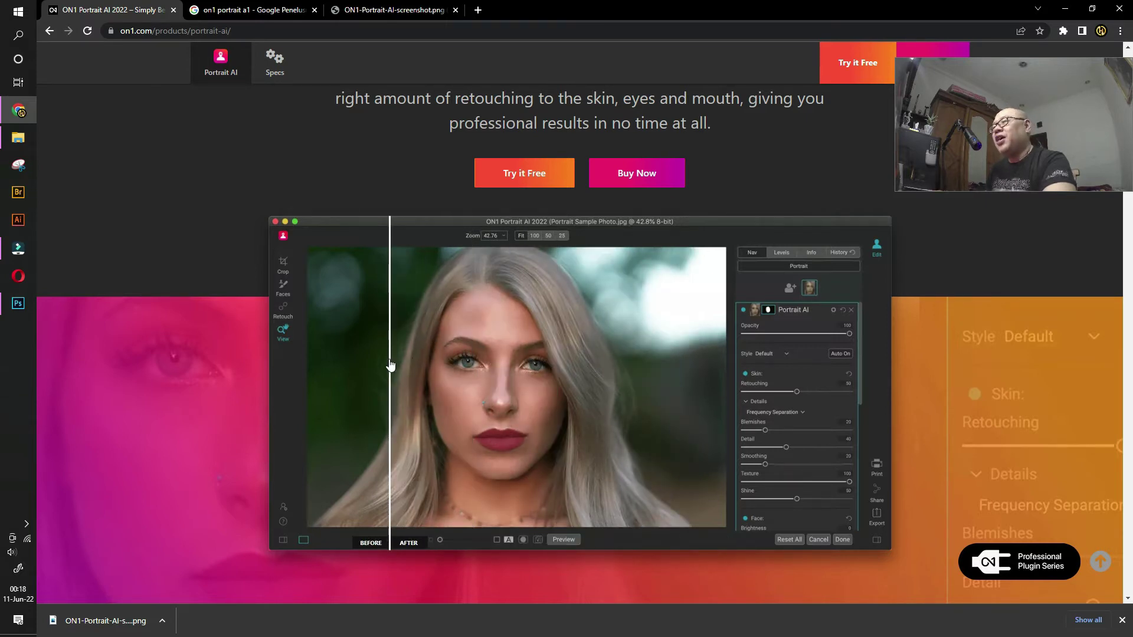
{"action": "scroll", "coordinate": [431, 387], "scroll_direction": "down", "scroll_amount": 4}
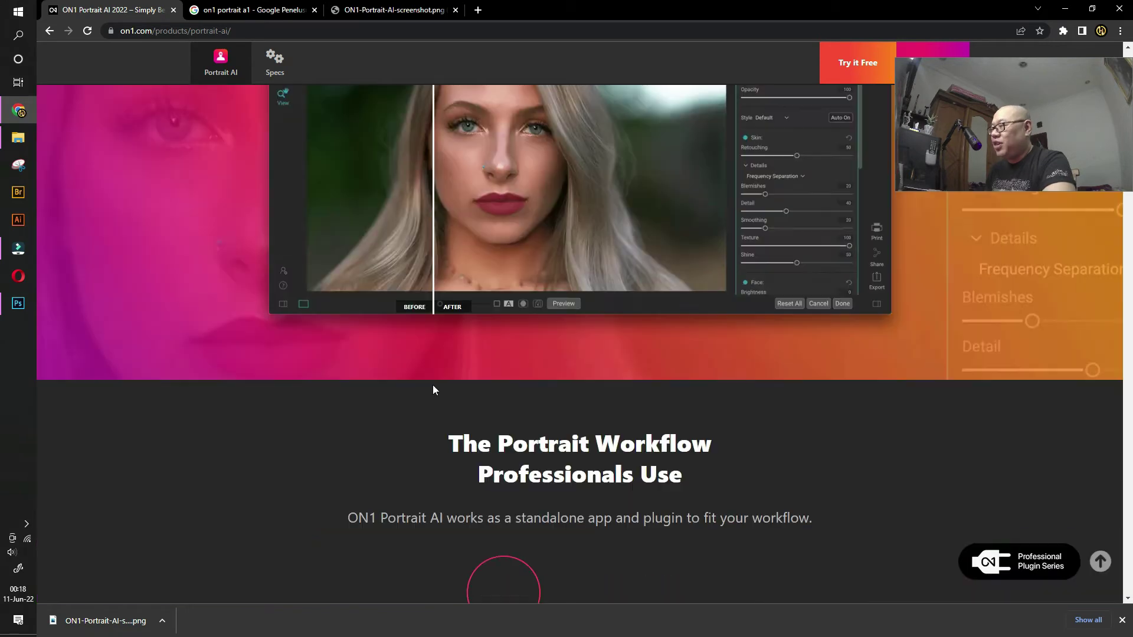
{"action": "scroll", "coordinate": [441, 307], "scroll_direction": "down", "scroll_amount": 10}
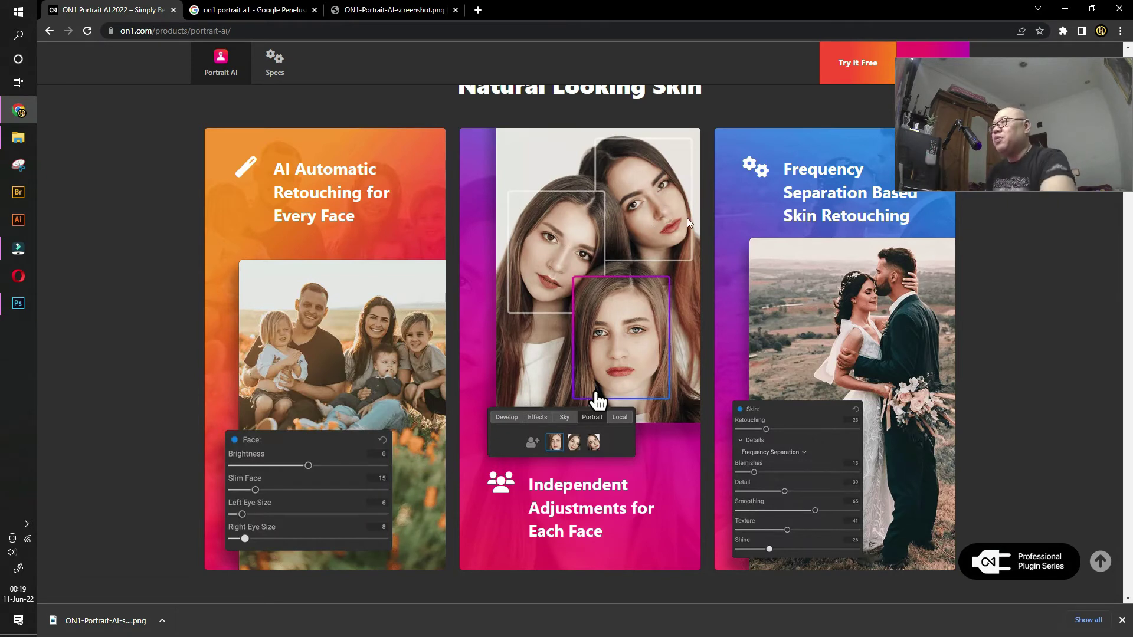
{"action": "scroll", "coordinate": [810, 314], "scroll_direction": "up", "scroll_amount": 1}
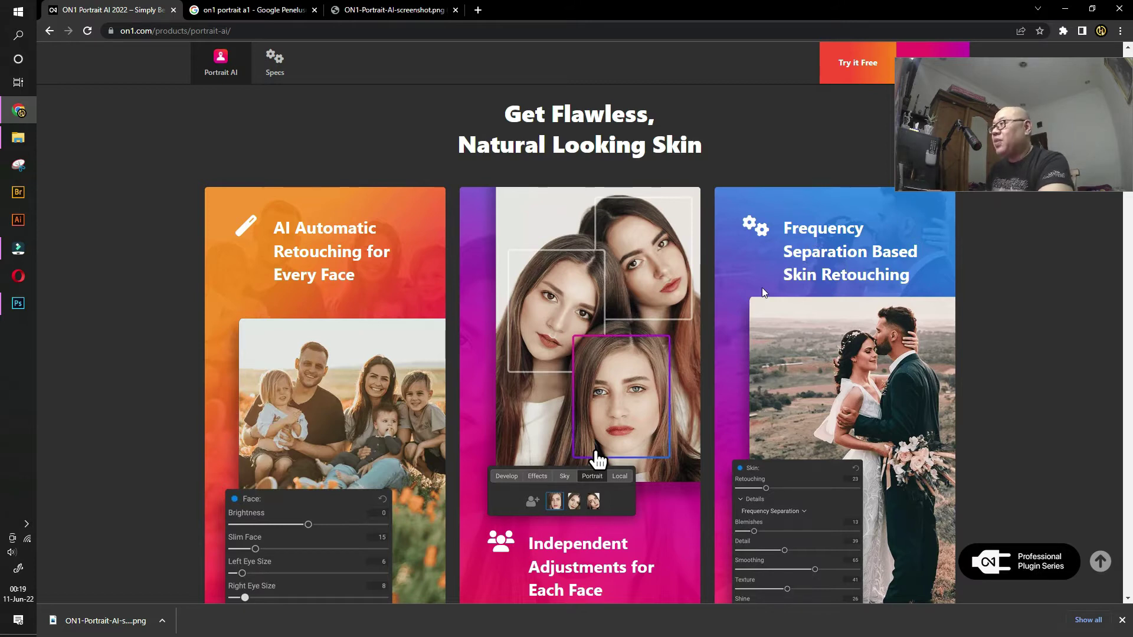
{"action": "scroll", "coordinate": [591, 341], "scroll_direction": "down", "scroll_amount": 10}
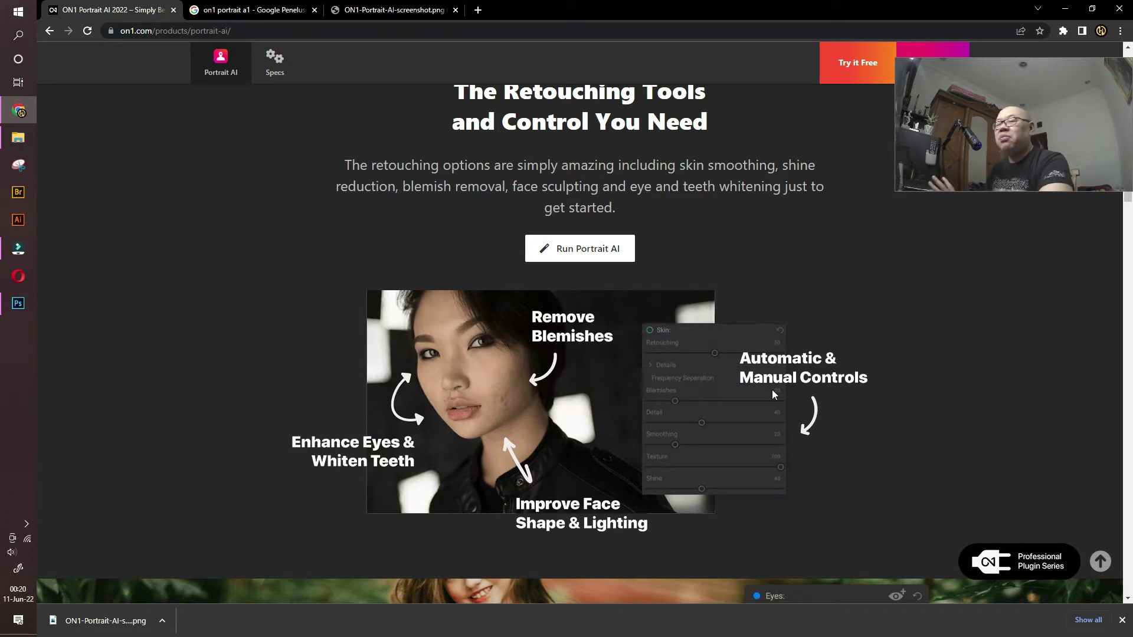
{"action": "scroll", "coordinate": [784, 418], "scroll_direction": "down", "scroll_amount": 10}
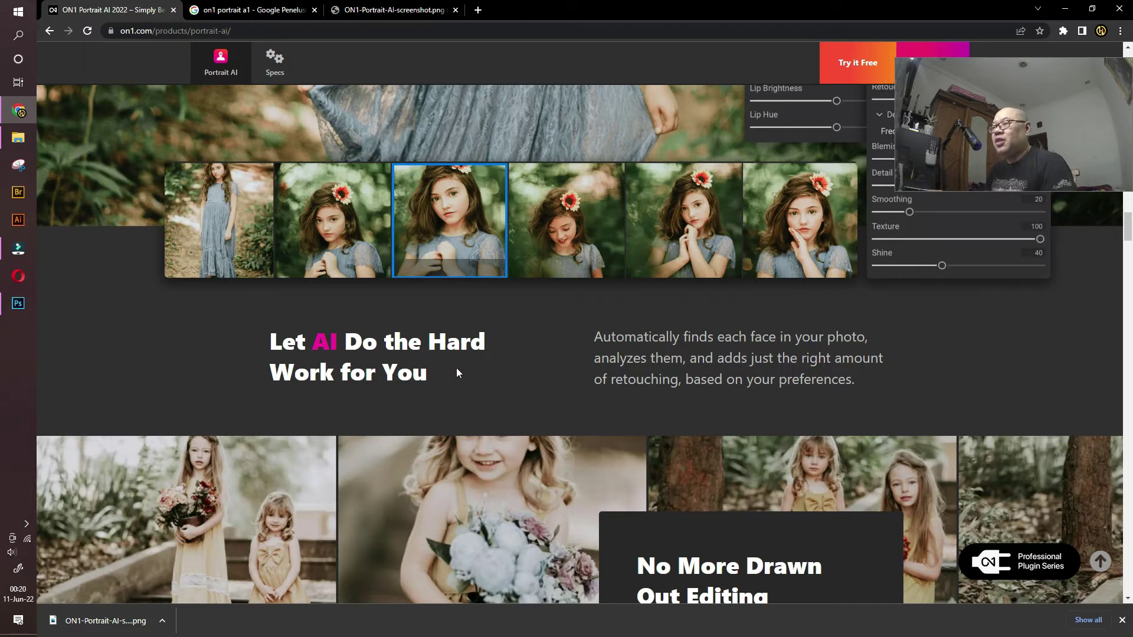
{"action": "scroll", "coordinate": [562, 389], "scroll_direction": "down", "scroll_amount": 7}
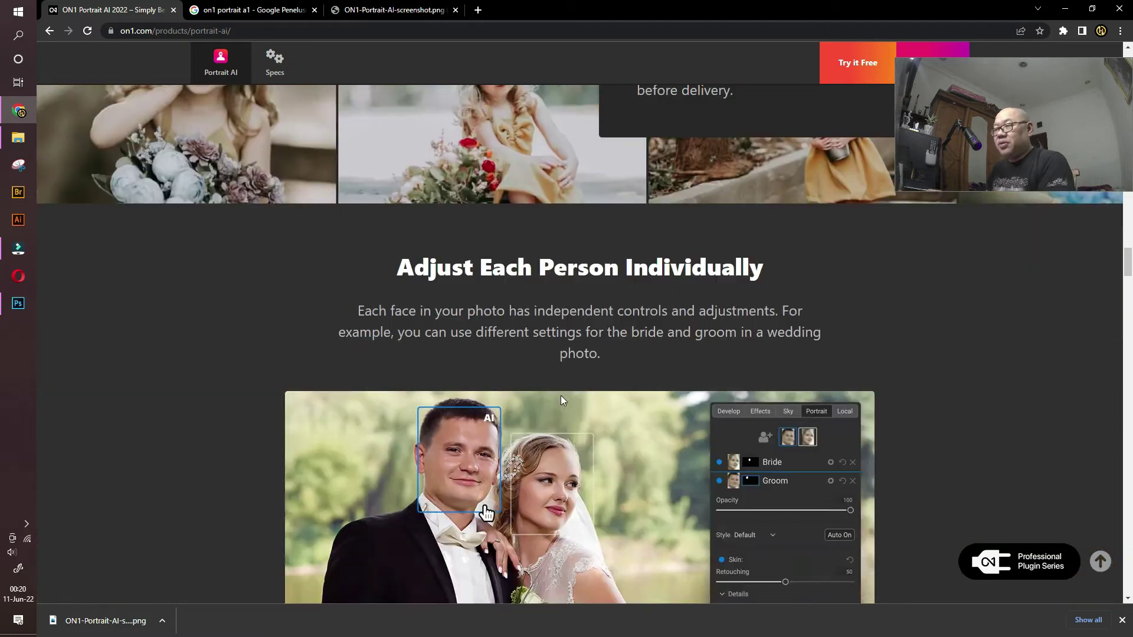
- Read the product page sections on adjusting each person individually, non-destructive edits and manual editing control
{"action": "scroll", "coordinate": [561, 400], "scroll_direction": "down", "scroll_amount": 3}
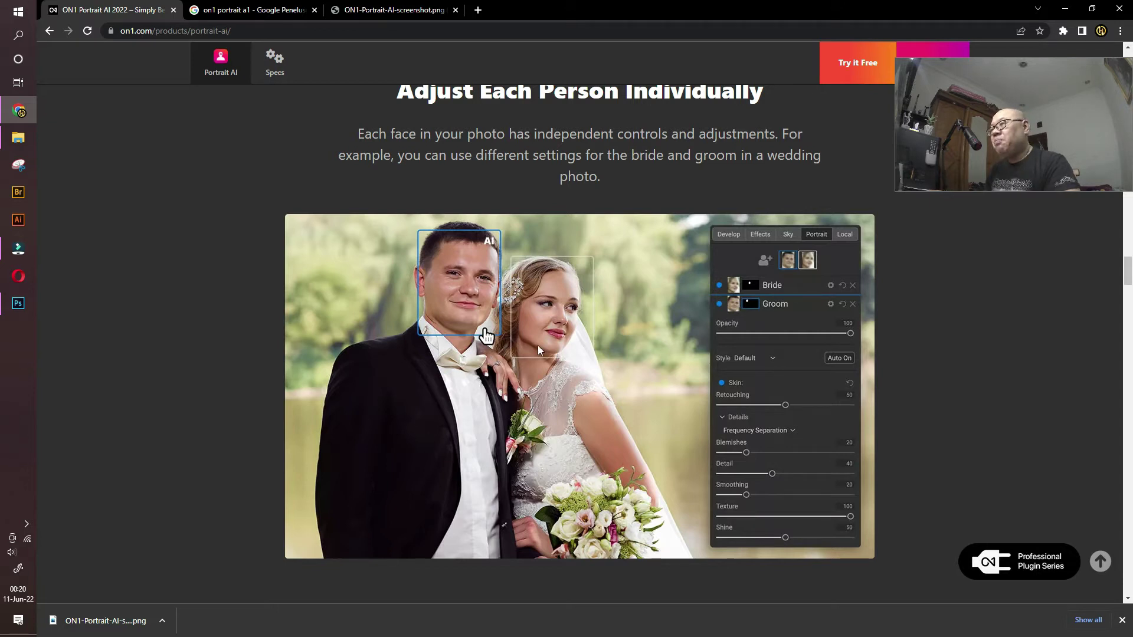
{"action": "scroll", "coordinate": [537, 345], "scroll_direction": "down", "scroll_amount": 2}
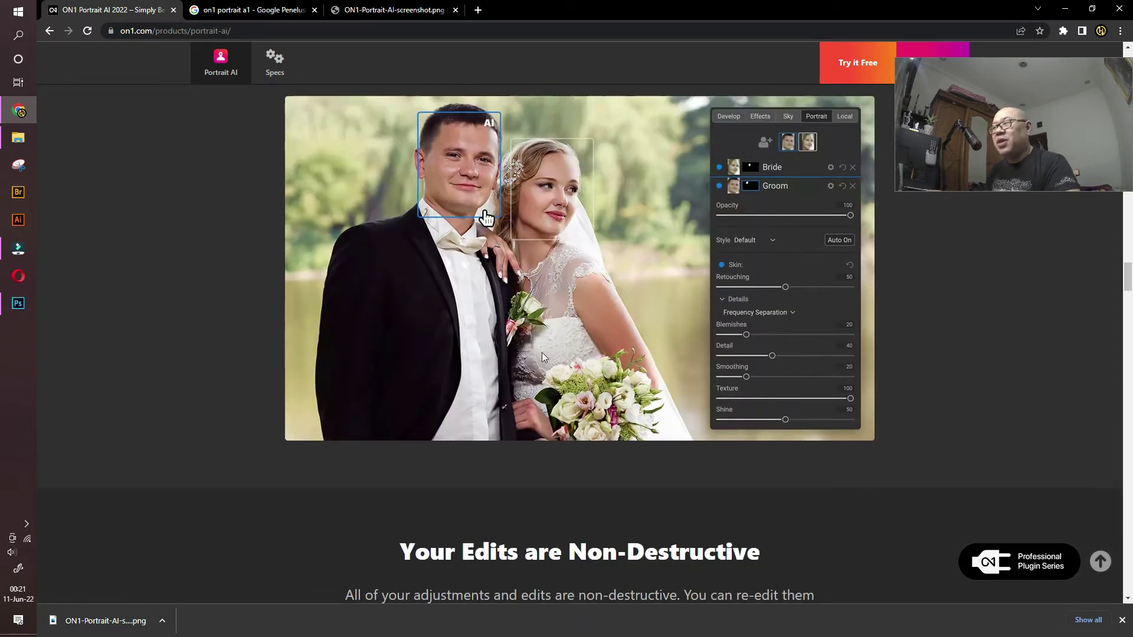
{"action": "scroll", "coordinate": [542, 351], "scroll_direction": "down", "scroll_amount": 4}
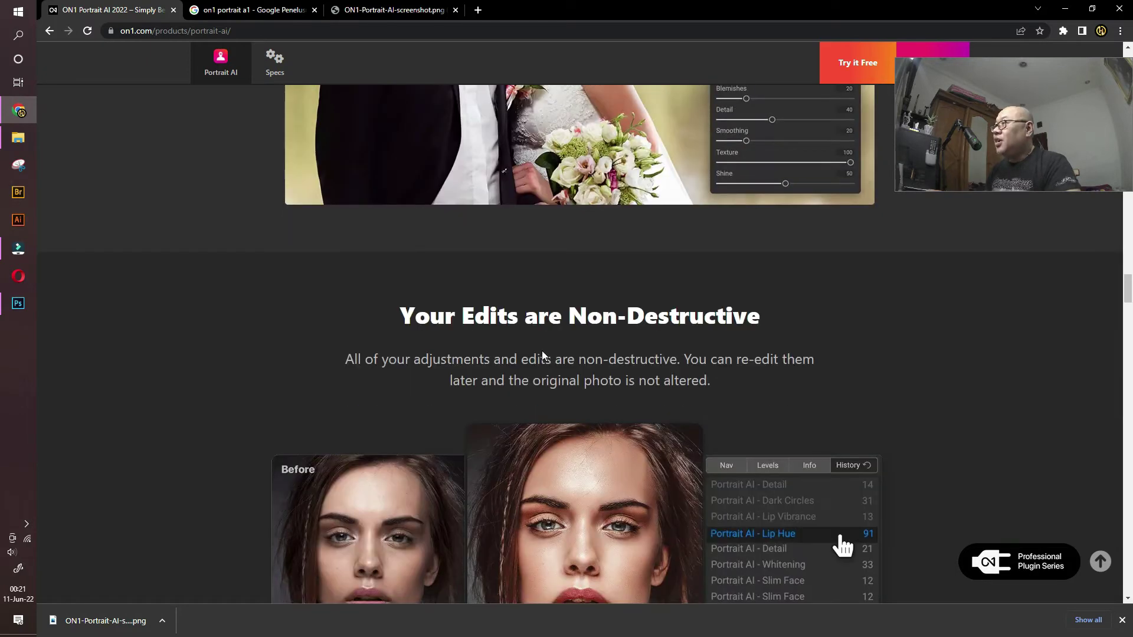
{"action": "scroll", "coordinate": [542, 350], "scroll_direction": "down", "scroll_amount": 3}
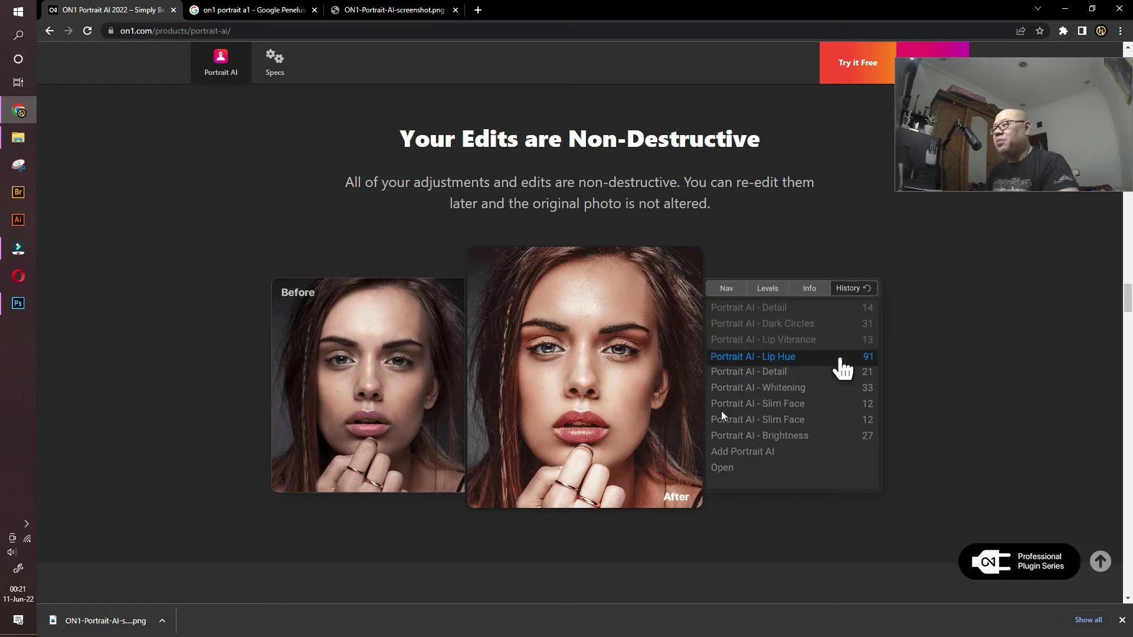
{"action": "scroll", "coordinate": [721, 411], "scroll_direction": "down", "scroll_amount": 7}
{"action": "scroll", "coordinate": [721, 411], "scroll_direction": "down", "scroll_amount": 2}
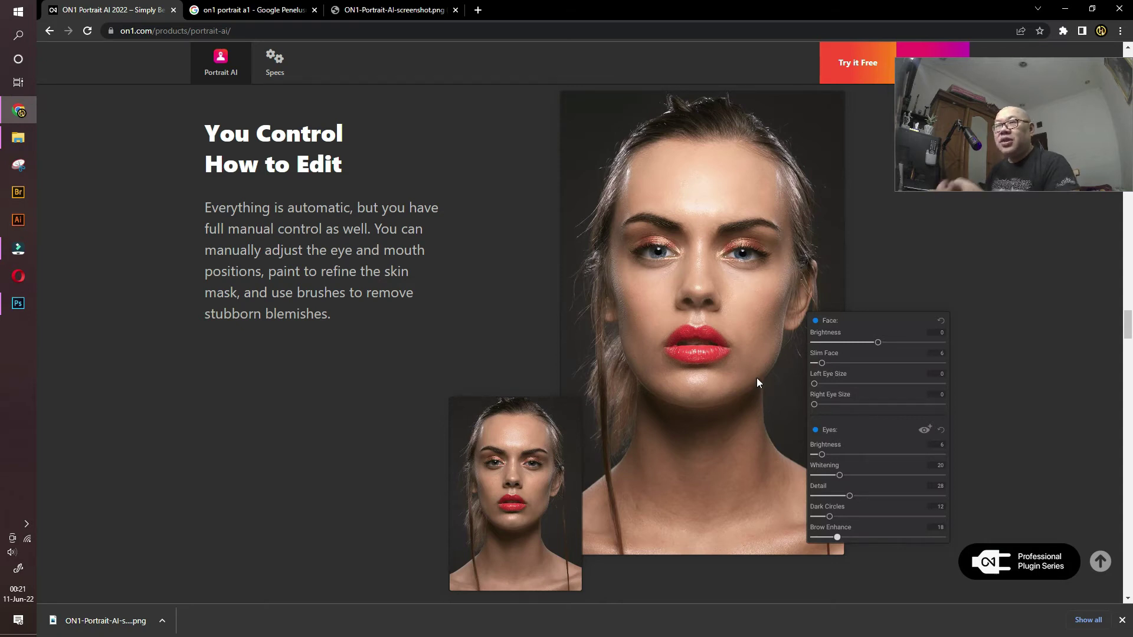
- Preview the face shape and lighting correction with the sample slider in the Improve Face Shape and Lighting section
{"action": "scroll", "coordinate": [758, 382], "scroll_direction": "down", "scroll_amount": 3}
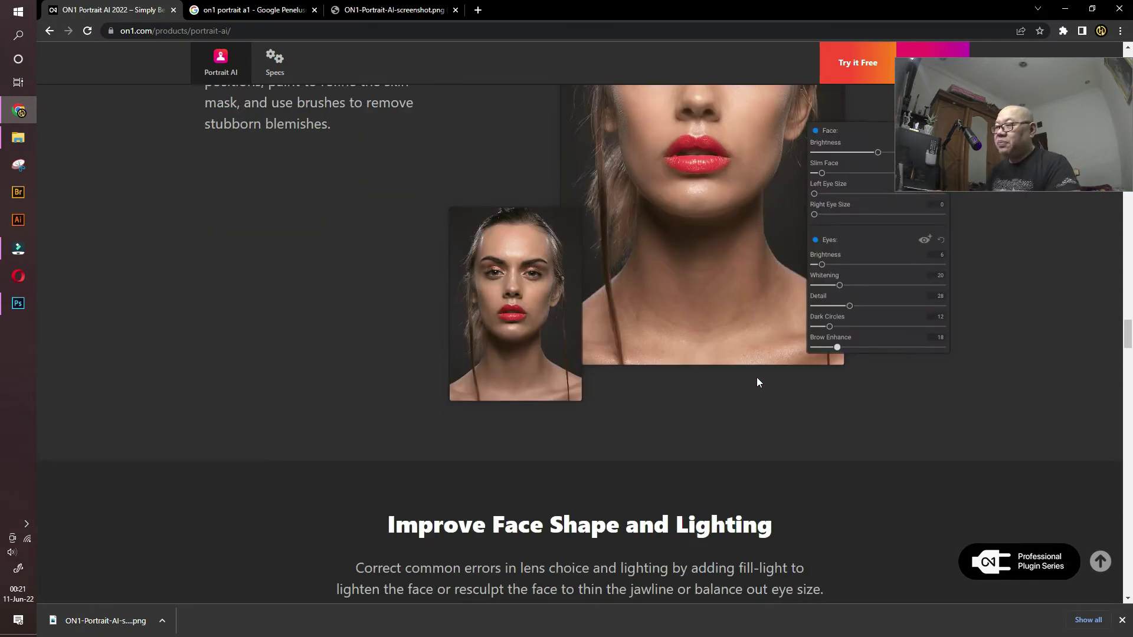
{"action": "scroll", "coordinate": [758, 383], "scroll_direction": "down", "scroll_amount": 6}
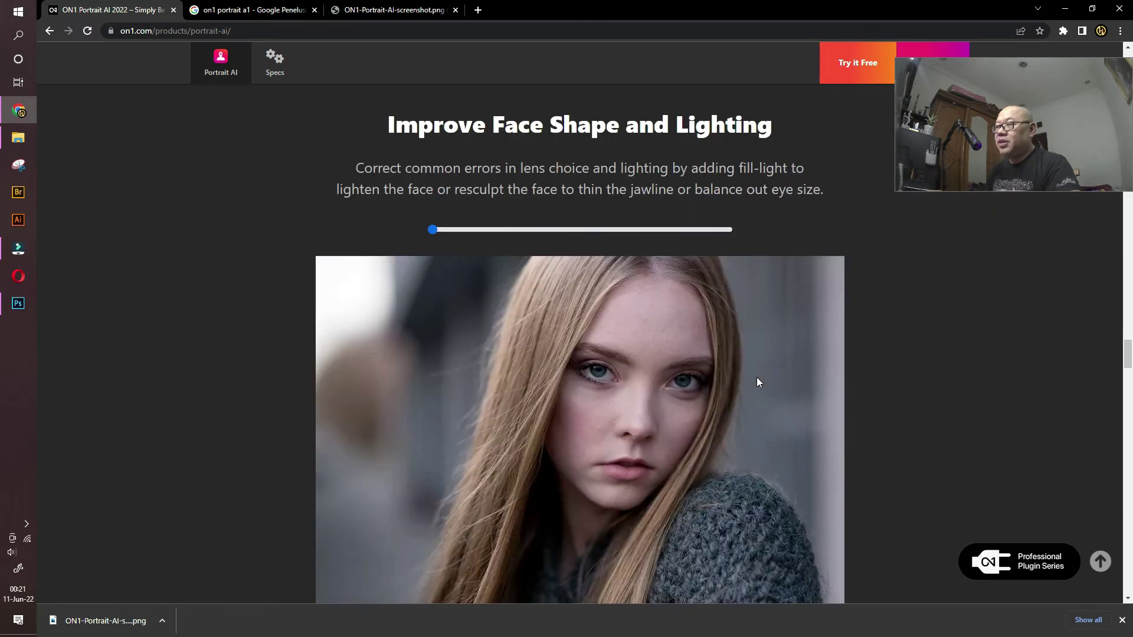
{"action": "scroll", "coordinate": [758, 382], "scroll_direction": "down", "scroll_amount": 1}
{"action": "mouse_move", "coordinate": [434, 170]}
{"action": "left_mouse_down"}
{"action": "mouse_move", "coordinate": [766, 188]}
{"action": "mouse_move", "coordinate": [409, 197]}
{"action": "mouse_move", "coordinate": [703, 184]}
{"action": "mouse_move", "coordinate": [750, 190]}
{"action": "mouse_move", "coordinate": [455, 190]}
{"action": "mouse_move", "coordinate": [681, 204]}
{"action": "mouse_move", "coordinate": [700, 202]}
{"action": "mouse_move", "coordinate": [420, 197]}
{"action": "mouse_move", "coordinate": [700, 207]}
{"action": "mouse_move", "coordinate": [465, 206]}
{"action": "mouse_move", "coordinate": [576, 218]}
{"action": "mouse_move", "coordinate": [753, 220]}
{"action": "left_mouse_up"}
- Compare the frequency separation skin retouching sample by running, undoing and rerunning the Portrait AI demo
{"action": "scroll", "coordinate": [827, 323], "scroll_direction": "down", "scroll_amount": 8}
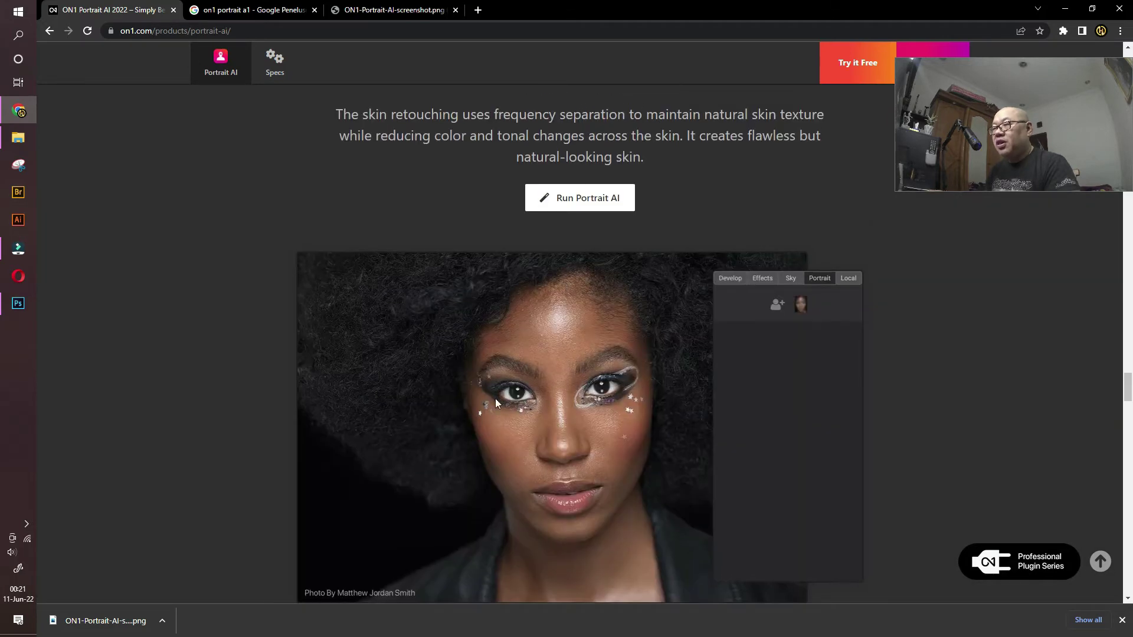
{"action": "left_click", "coordinate": [584, 203]}
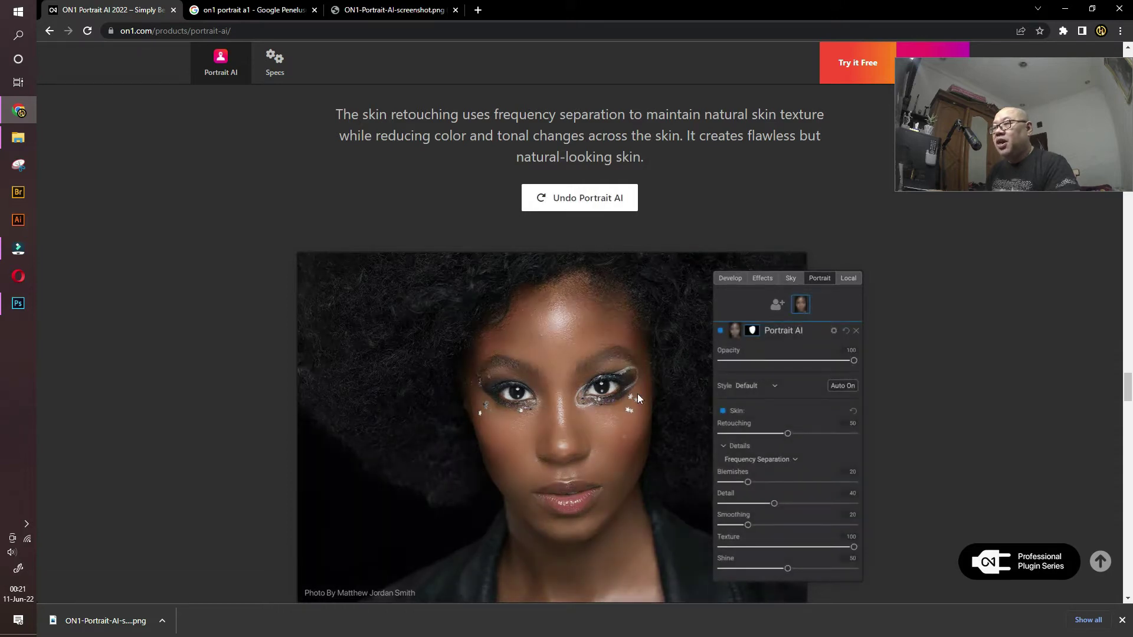
{"action": "scroll", "coordinate": [635, 435], "scroll_direction": "down", "scroll_amount": 1}
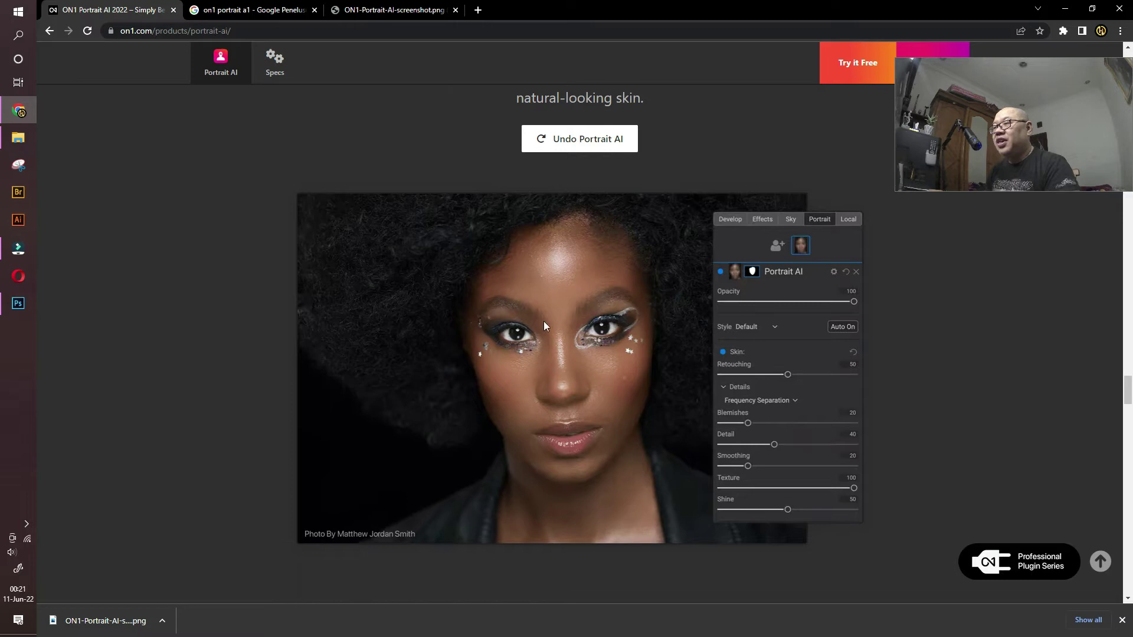
{"action": "left_click", "coordinate": [574, 145]}
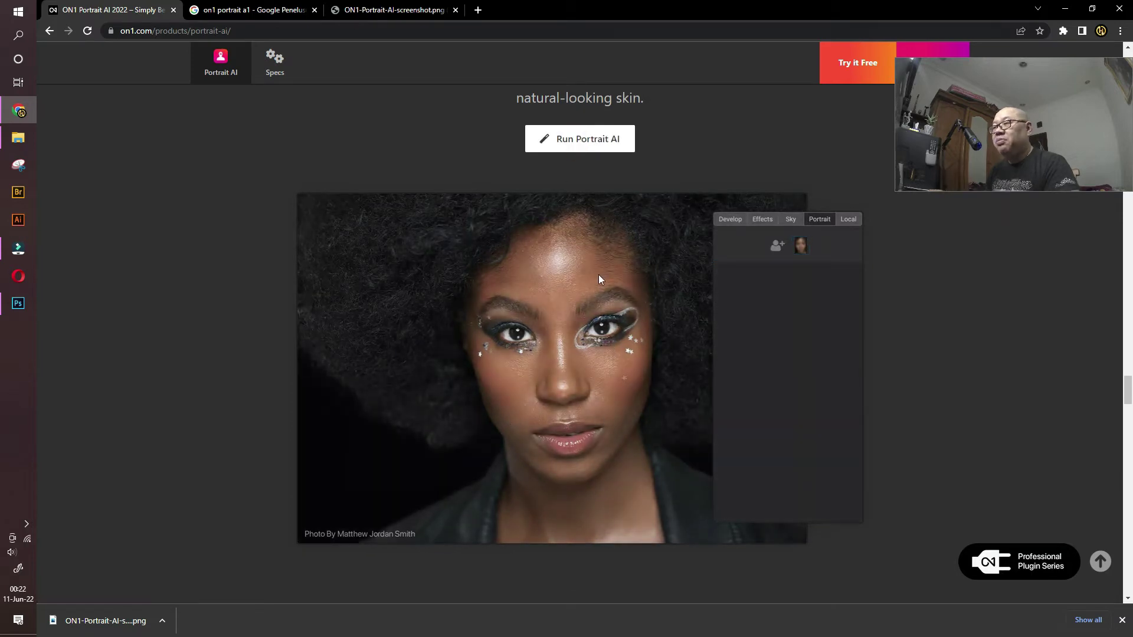
{"action": "left_click", "coordinate": [576, 149]}
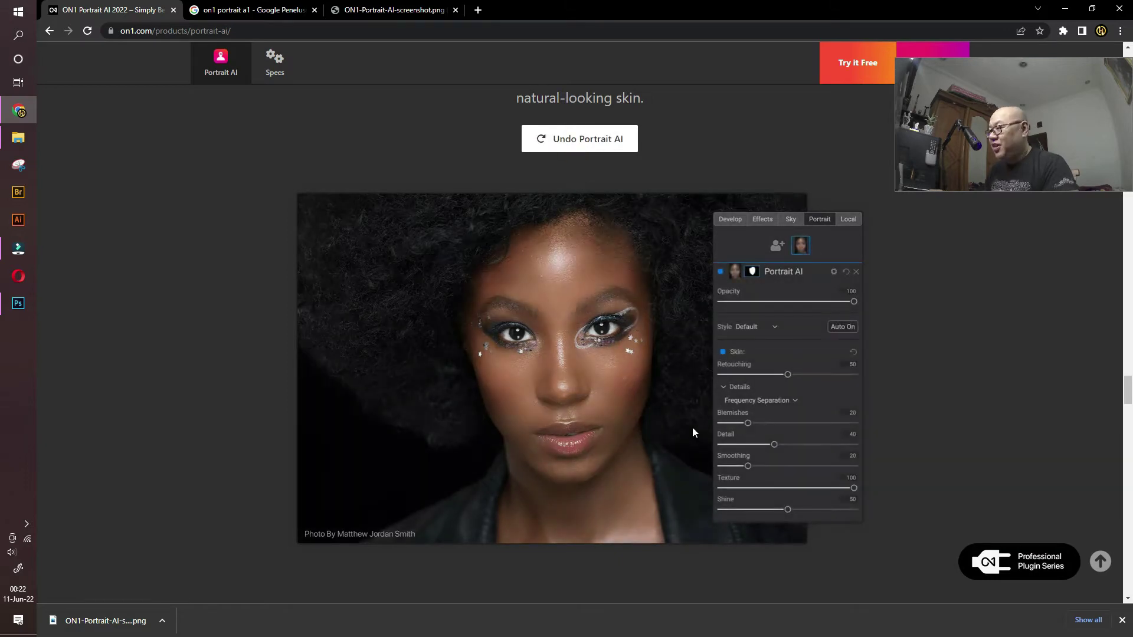
- Review the supported host applications for the plugin and the purchase options for ON1 Portrait AI 2022
{"action": "scroll", "coordinate": [691, 427], "scroll_direction": "down", "scroll_amount": 8}
{"action": "scroll", "coordinate": [500, 347], "scroll_direction": "up", "scroll_amount": 1}
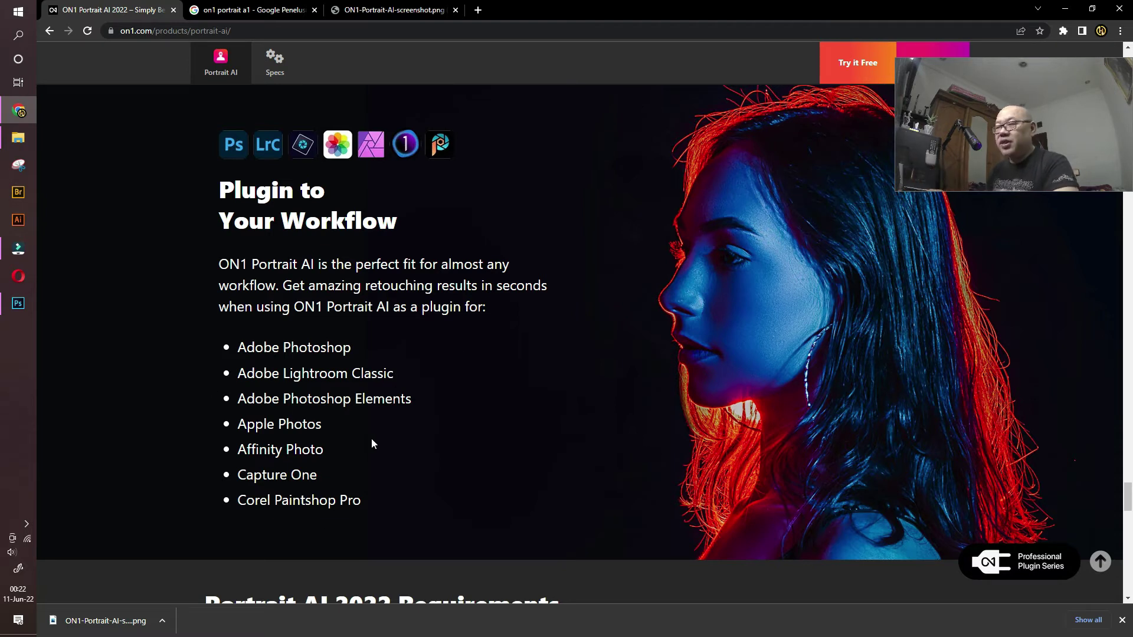
{"action": "scroll", "coordinate": [371, 443], "scroll_direction": "down", "scroll_amount": 10}
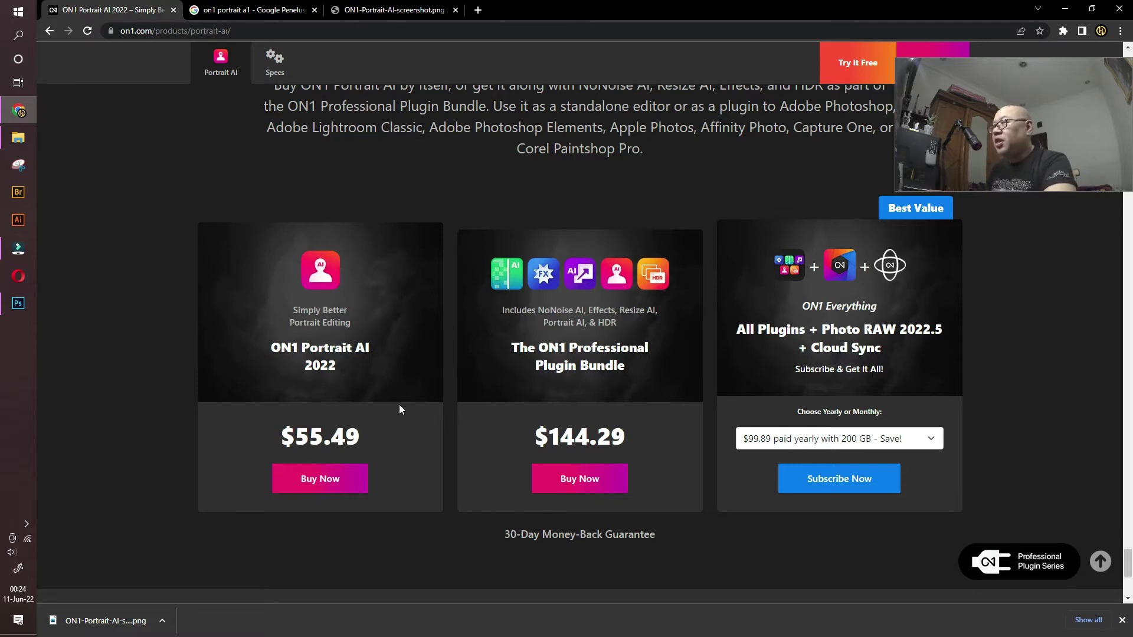
{"action": "scroll", "coordinate": [476, 410], "scroll_direction": "up", "scroll_amount": 3}
{"action": "scroll", "coordinate": [476, 410], "scroll_direction": "down", "scroll_amount": 3}
{"action": "scroll", "coordinate": [476, 410], "scroll_direction": "up", "scroll_amount": 3}
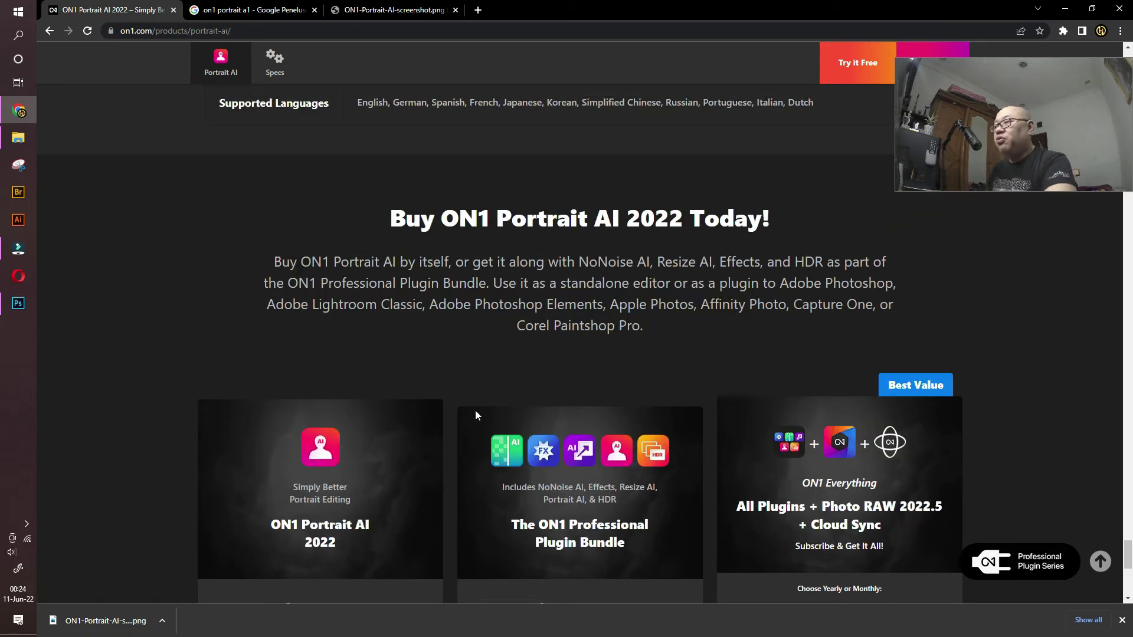
{"action": "scroll", "coordinate": [475, 414], "scroll_direction": "down", "scroll_amount": 4}
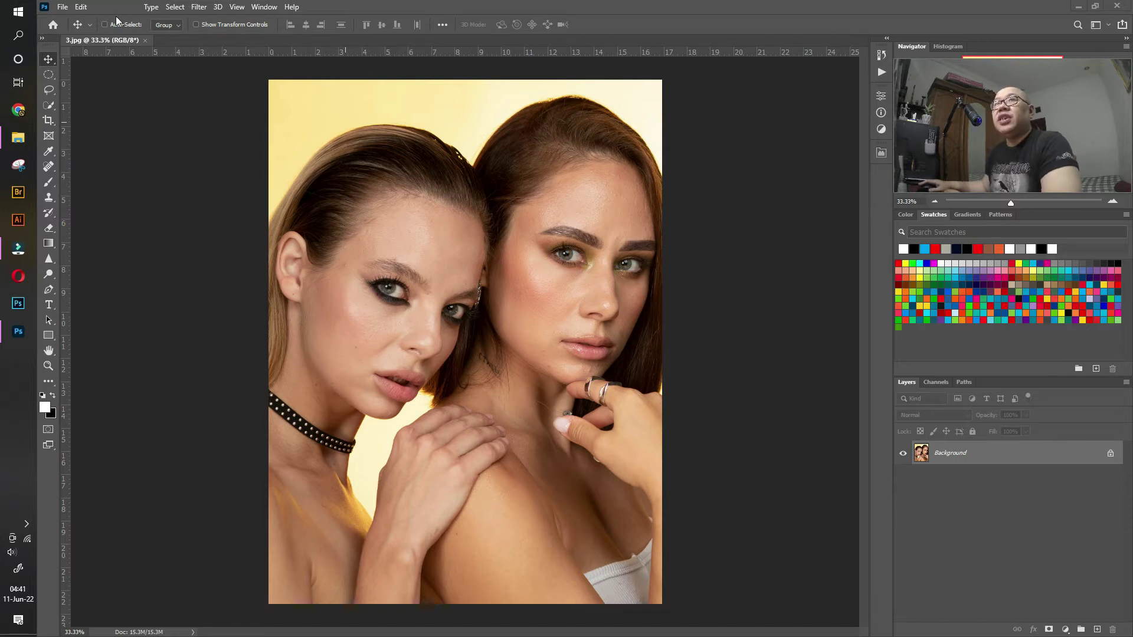
- Open the portrait 3.jpg in the ON1 Portrait AI 2022 filter from Photoshop and dismiss the Learning Hub window
{"action": "left_click", "coordinate": [198, 7]}
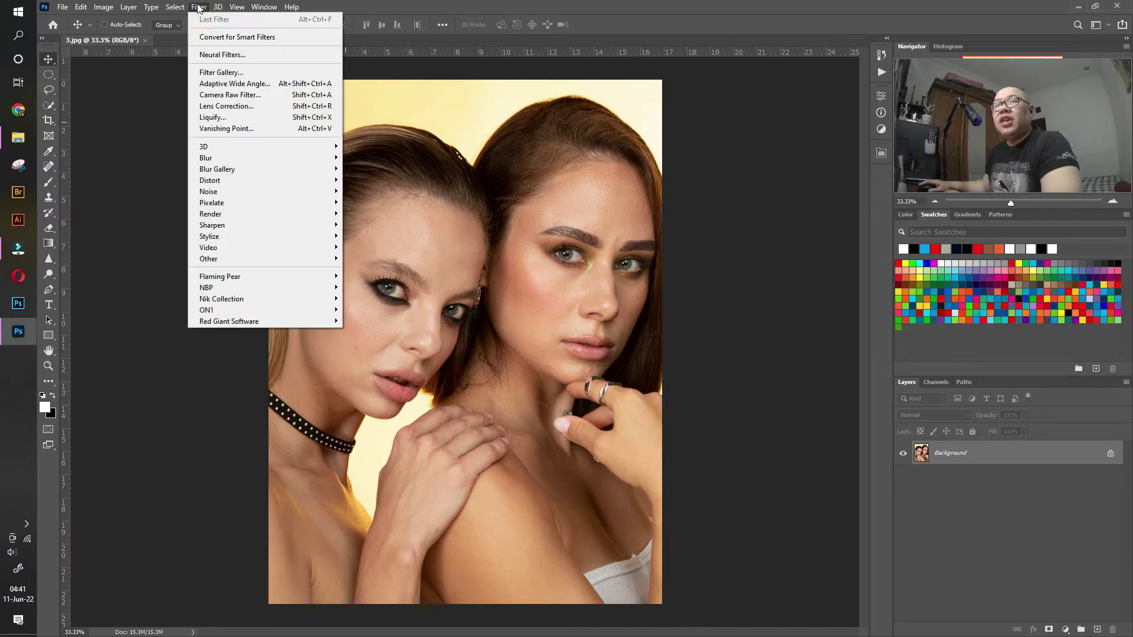
{"action": "mouse_move", "coordinate": [258, 309]}
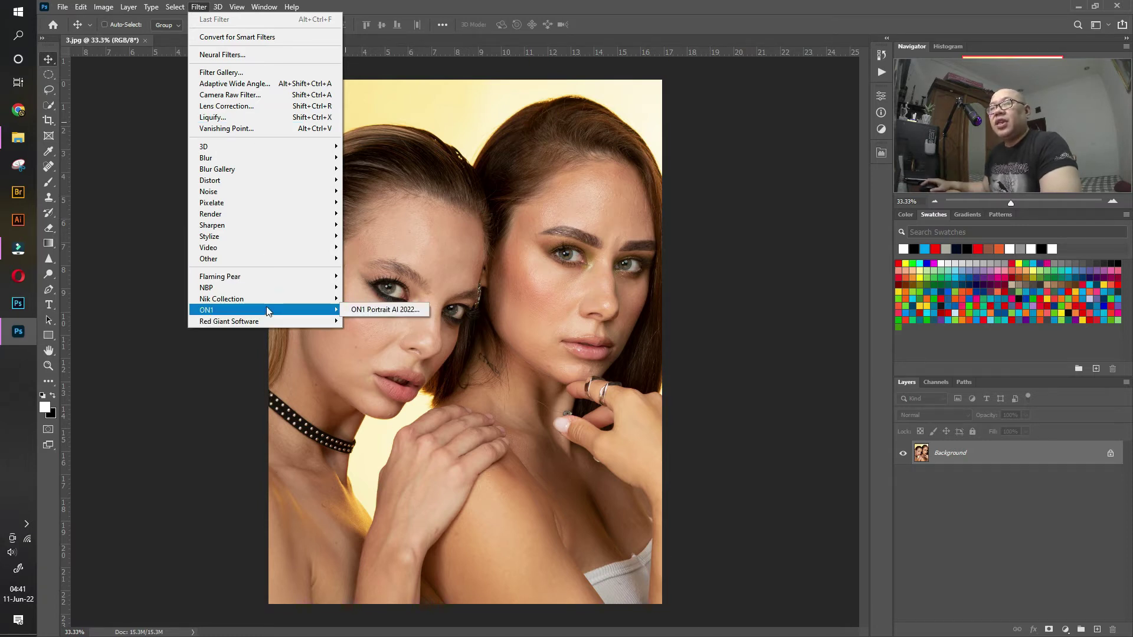
{"action": "left_click", "coordinate": [385, 309]}
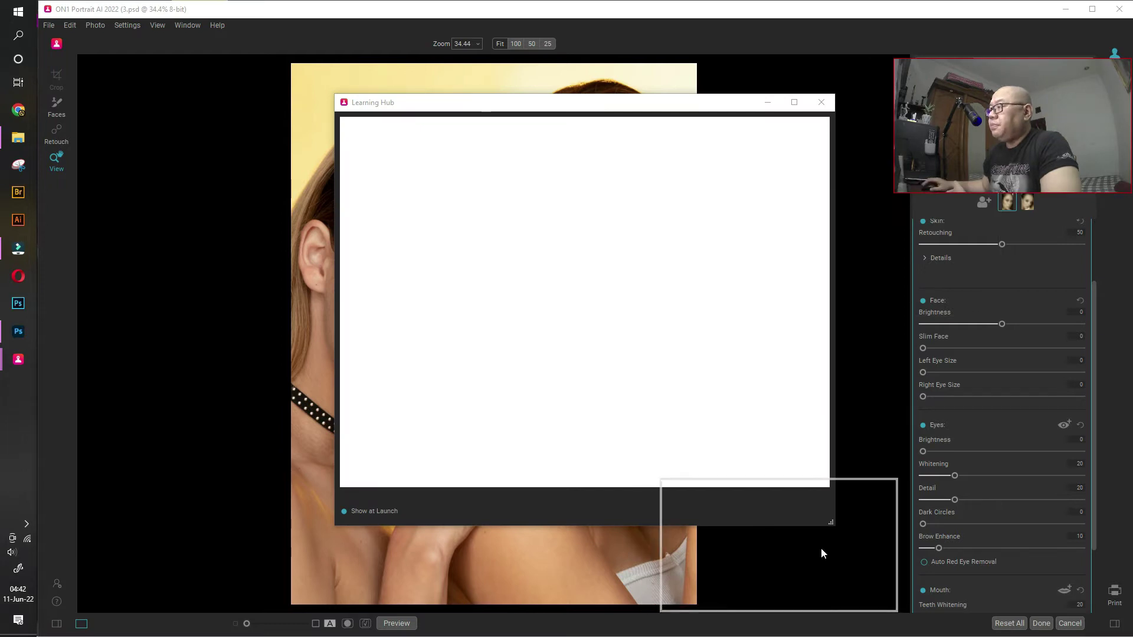
{"action": "left_click", "coordinate": [821, 102]}
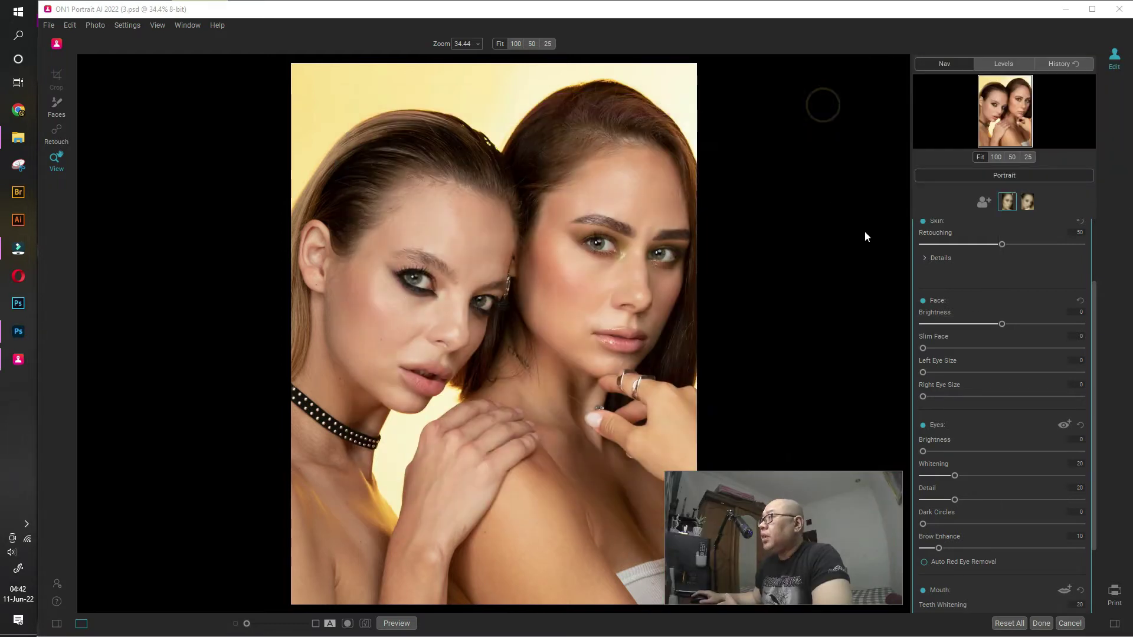
{"action": "scroll", "coordinate": [1000, 331], "scroll_direction": "up", "scroll_amount": 3}
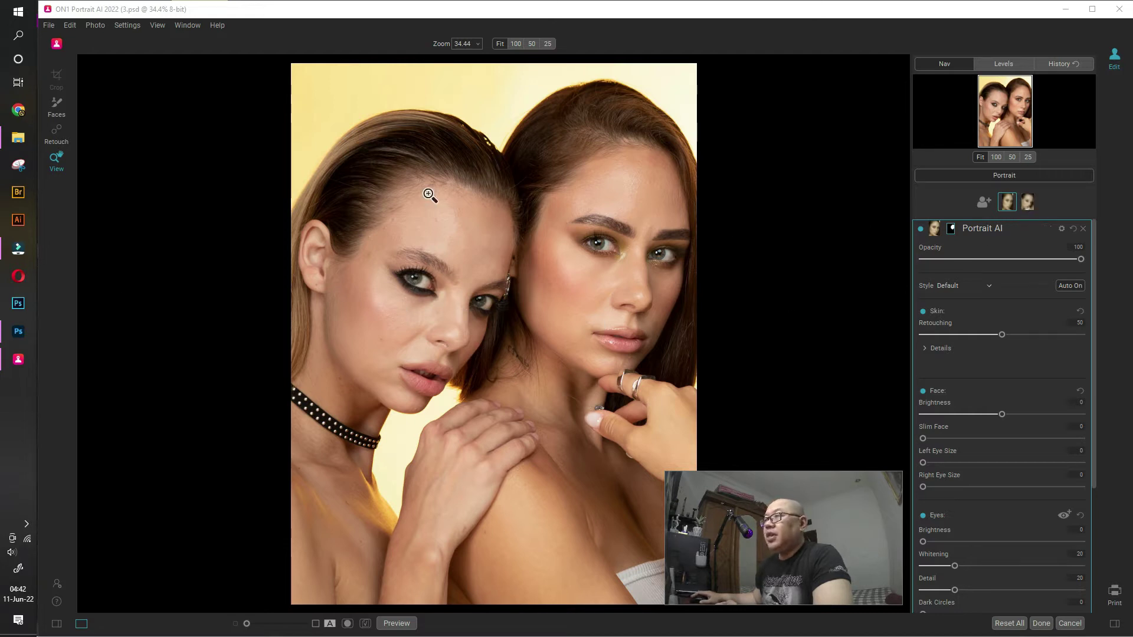
- For the second detected face, set the face Brightness to -22 and Slim Face to 23
{"action": "left_click", "coordinate": [1030, 204]}
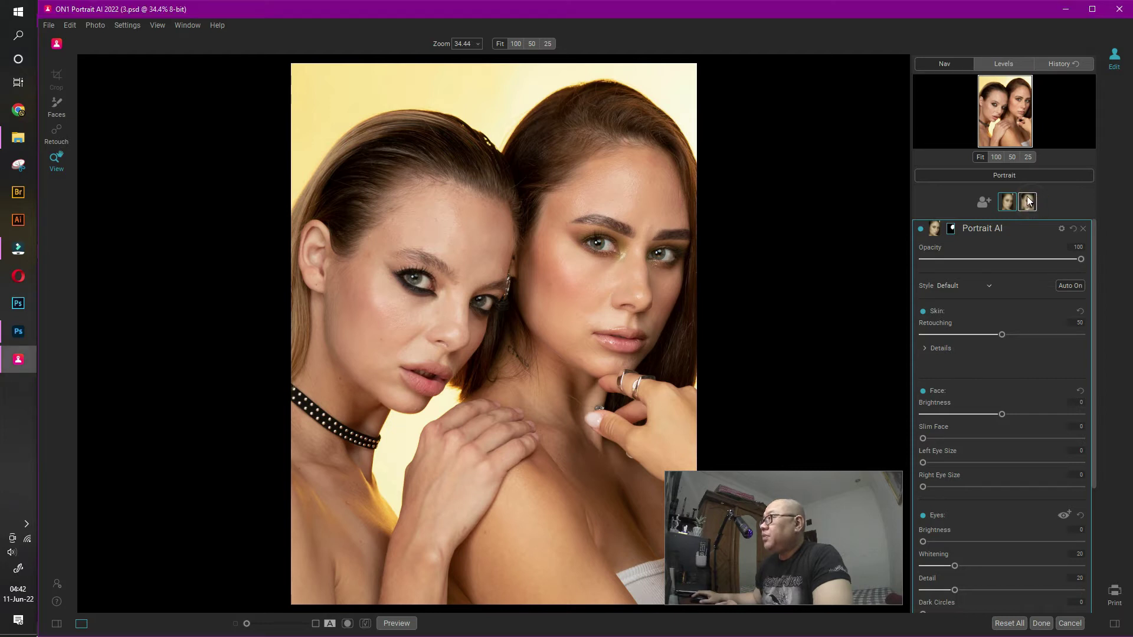
{"action": "left_click", "coordinate": [1031, 209]}
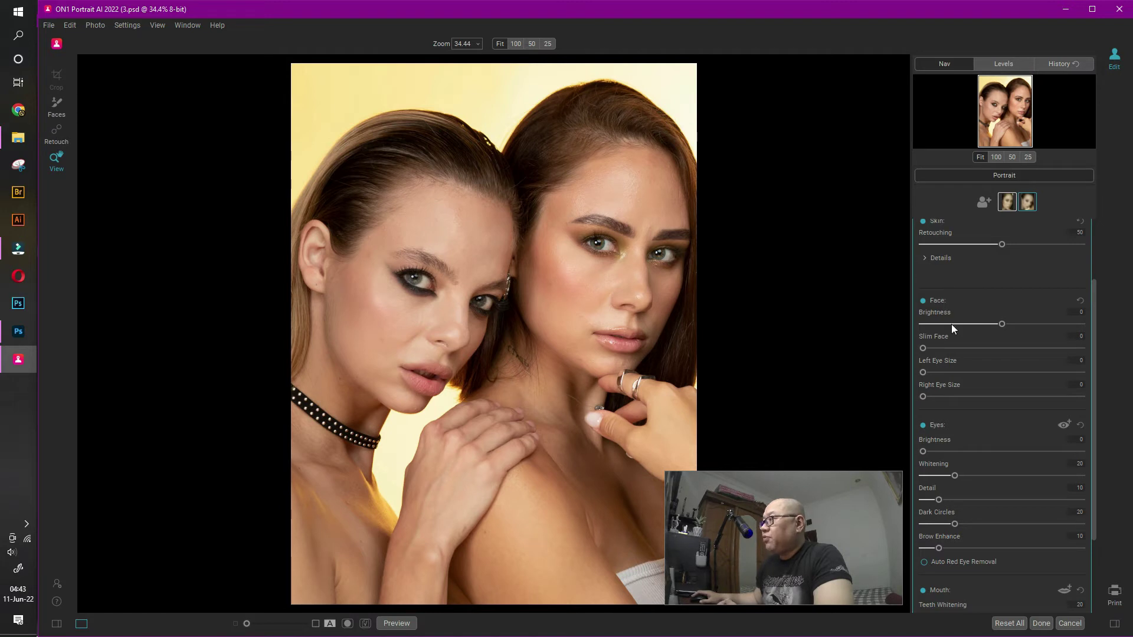
{"action": "left_click_drag", "start_coordinate": [1003, 325], "coordinate": [966, 325]}
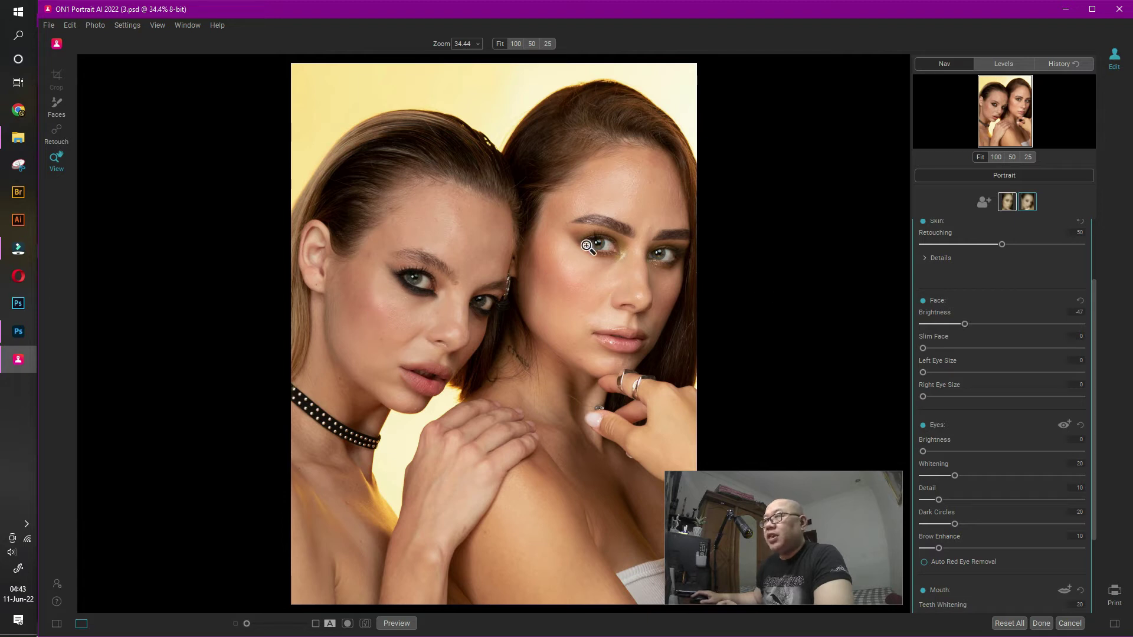
{"action": "left_click_drag", "start_coordinate": [965, 325], "coordinate": [999, 325]}
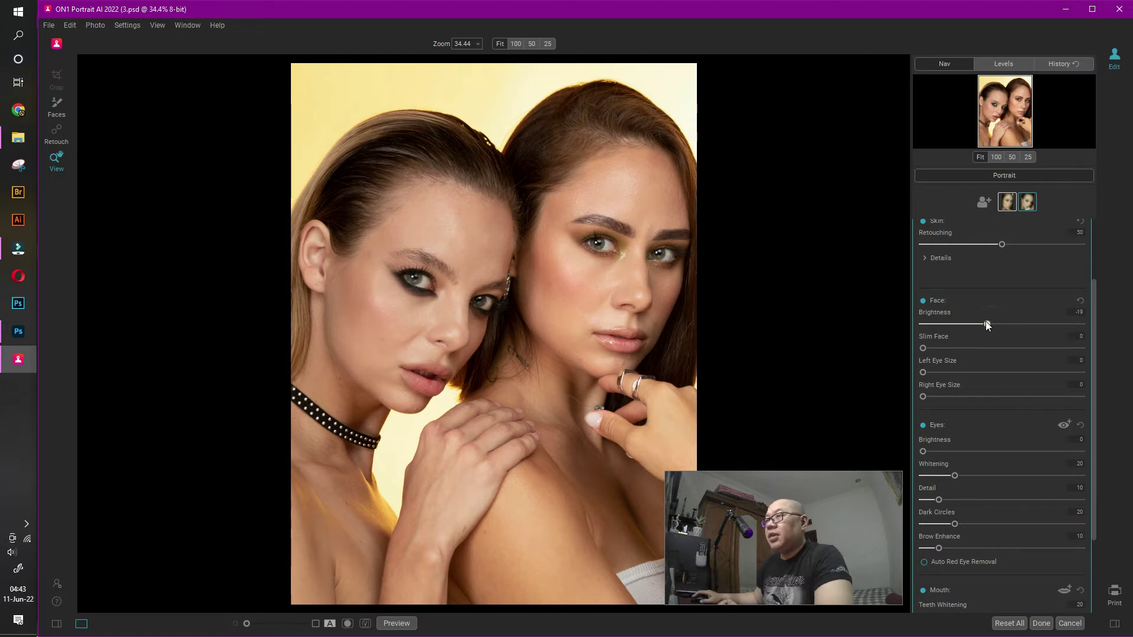
{"action": "left_click_drag", "start_coordinate": [987, 323], "coordinate": [985, 324]}
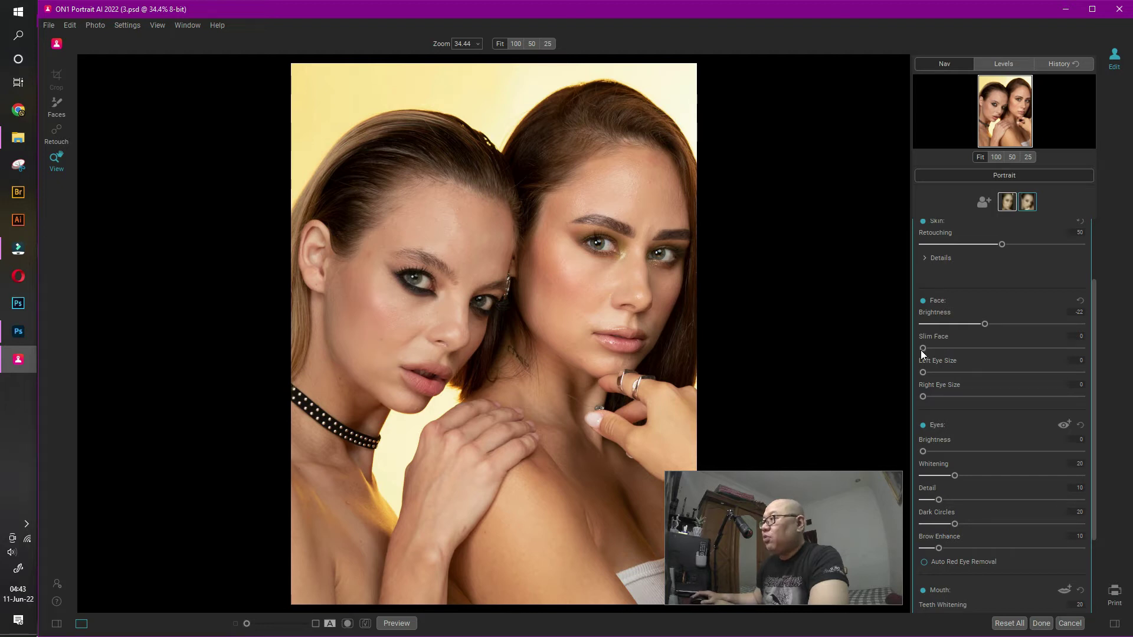
{"action": "mouse_move", "coordinate": [923, 348]}
{"action": "left_mouse_down"}
{"action": "mouse_move", "coordinate": [1005, 353]}
{"action": "mouse_move", "coordinate": [925, 351]}
{"action": "mouse_move", "coordinate": [971, 354]}
{"action": "mouse_move", "coordinate": [925, 352]}
{"action": "mouse_move", "coordinate": [944, 350]}
{"action": "left_mouse_up"}
{"action": "left_click", "coordinate": [960, 348]}
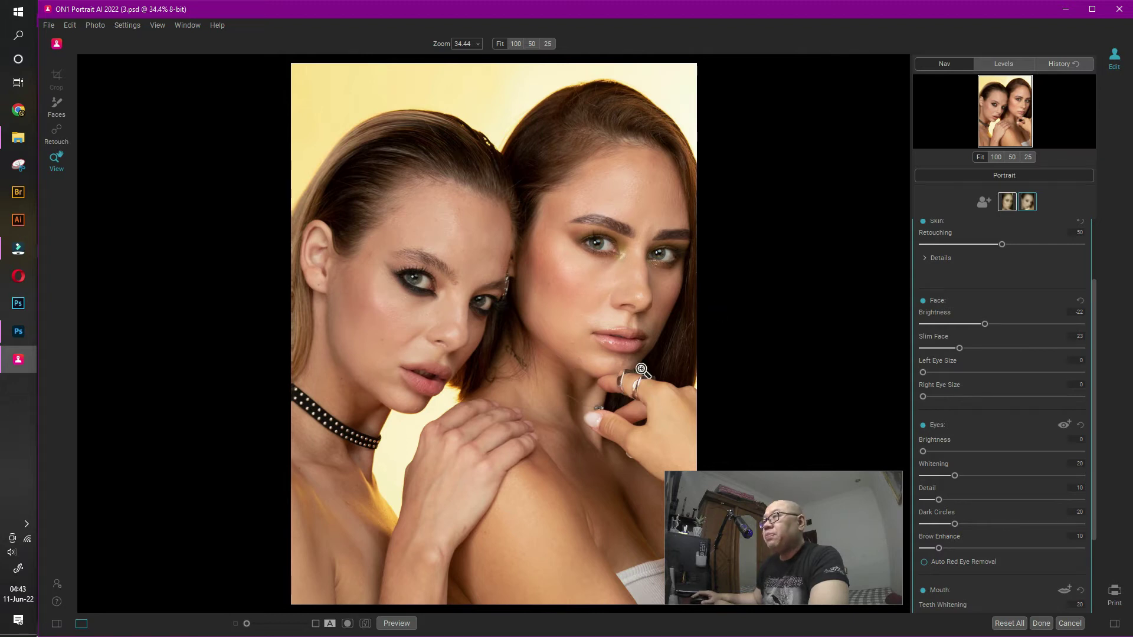
- Set Slim Face to 0 for the second detected face
{"action": "mouse_move", "coordinate": [940, 348]}
{"action": "left_mouse_down"}
{"action": "mouse_move", "coordinate": [916, 345]}
{"action": "mouse_move", "coordinate": [980, 352]}
{"action": "mouse_move", "coordinate": [912, 349]}
{"action": "mouse_move", "coordinate": [943, 355]}
{"action": "left_mouse_up"}
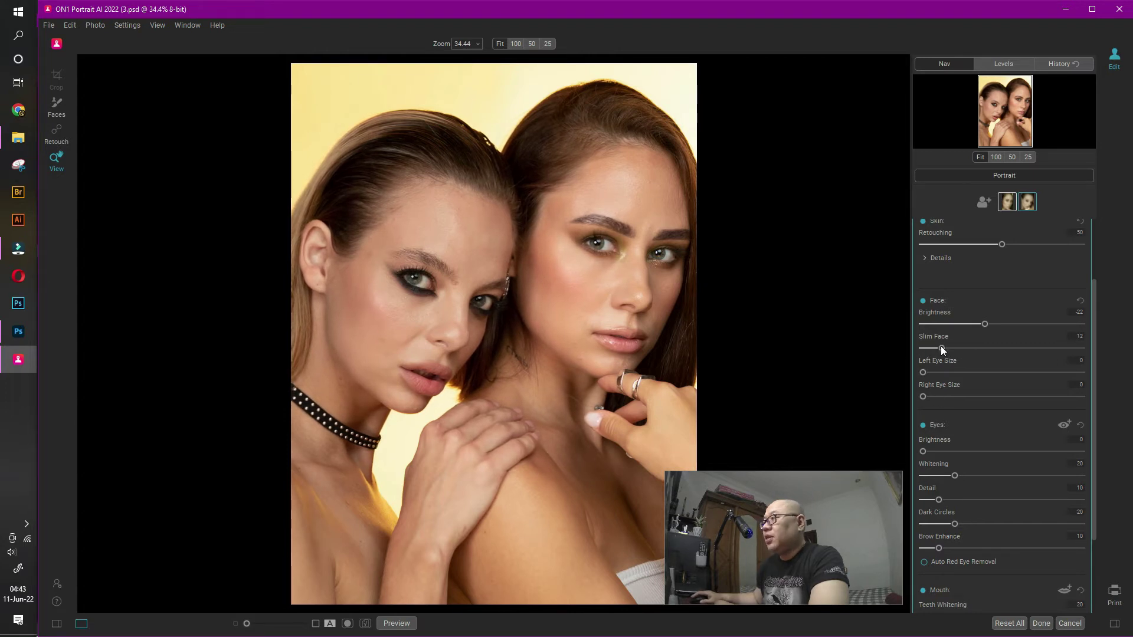
{"action": "left_click_drag", "start_coordinate": [944, 349], "coordinate": [922, 346]}
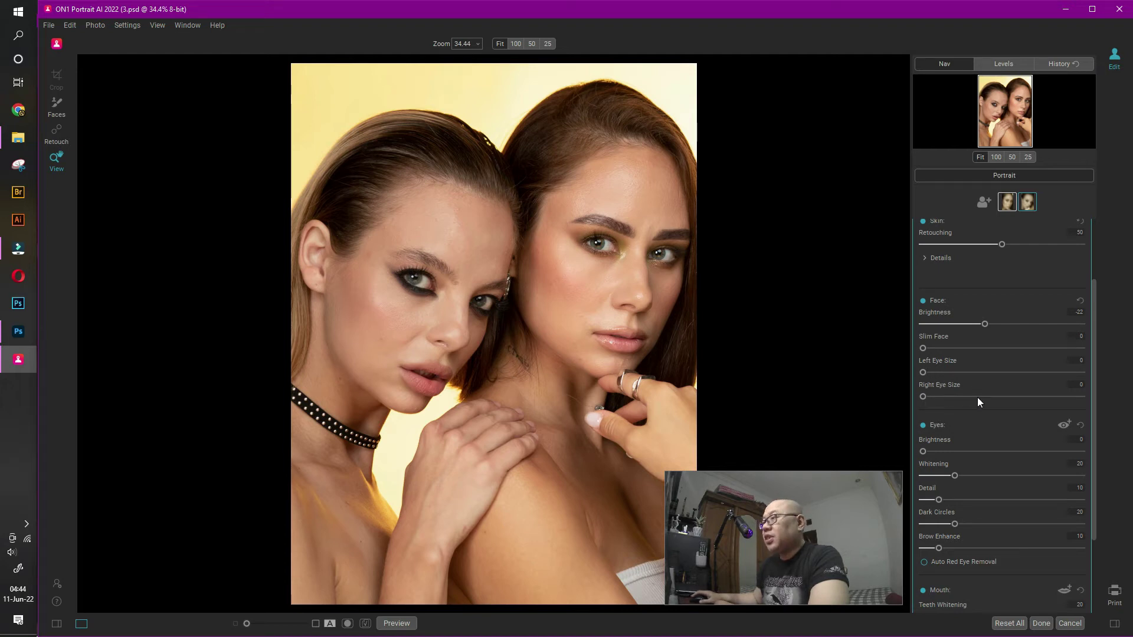
- Try enlarging the second face's eyes with Left Eye Size 44 and Right Eye Size 42, and return both to 0
{"action": "left_click_drag", "start_coordinate": [925, 372], "coordinate": [994, 374]}
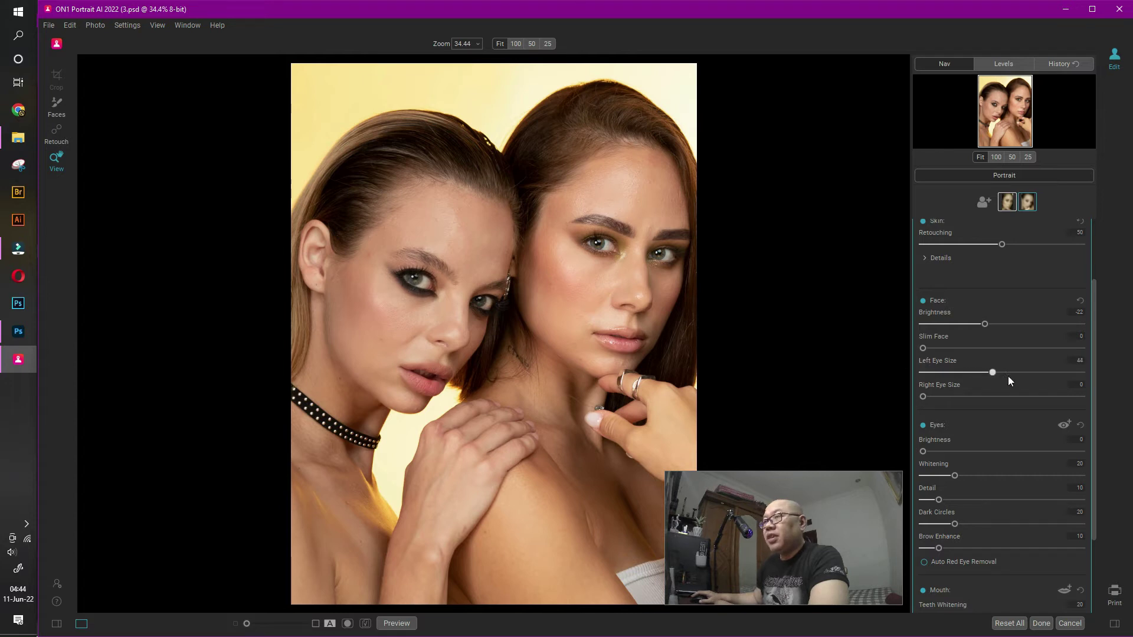
{"action": "double_click", "coordinate": [1029, 375]}
{"action": "left_click_drag", "start_coordinate": [924, 397], "coordinate": [989, 405]}
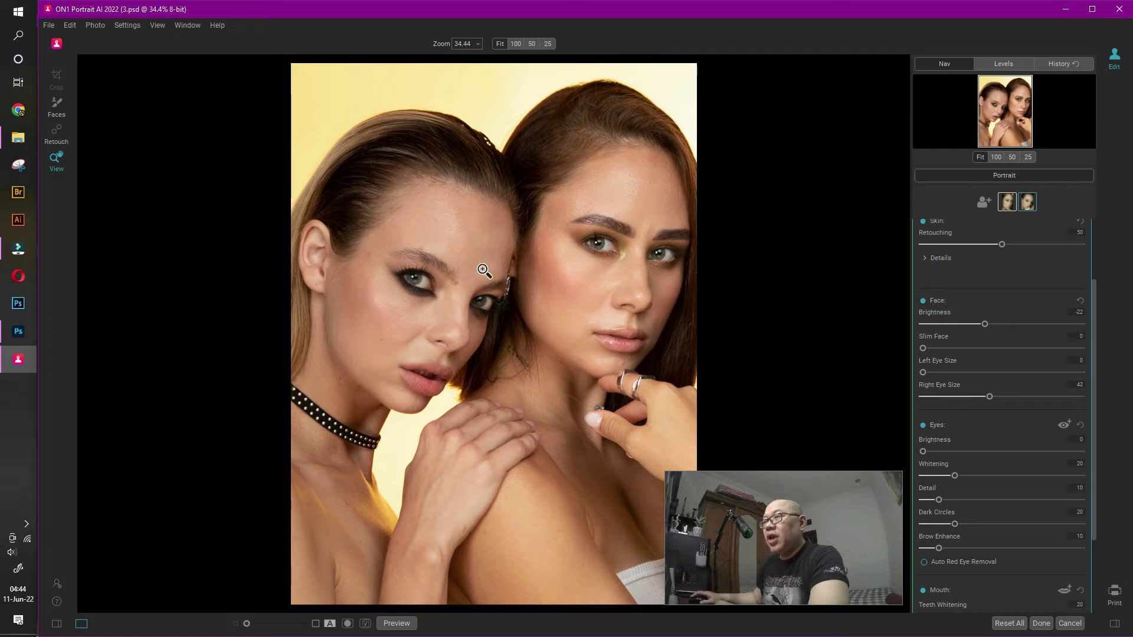
{"action": "left_click_drag", "start_coordinate": [990, 397], "coordinate": [904, 398]}
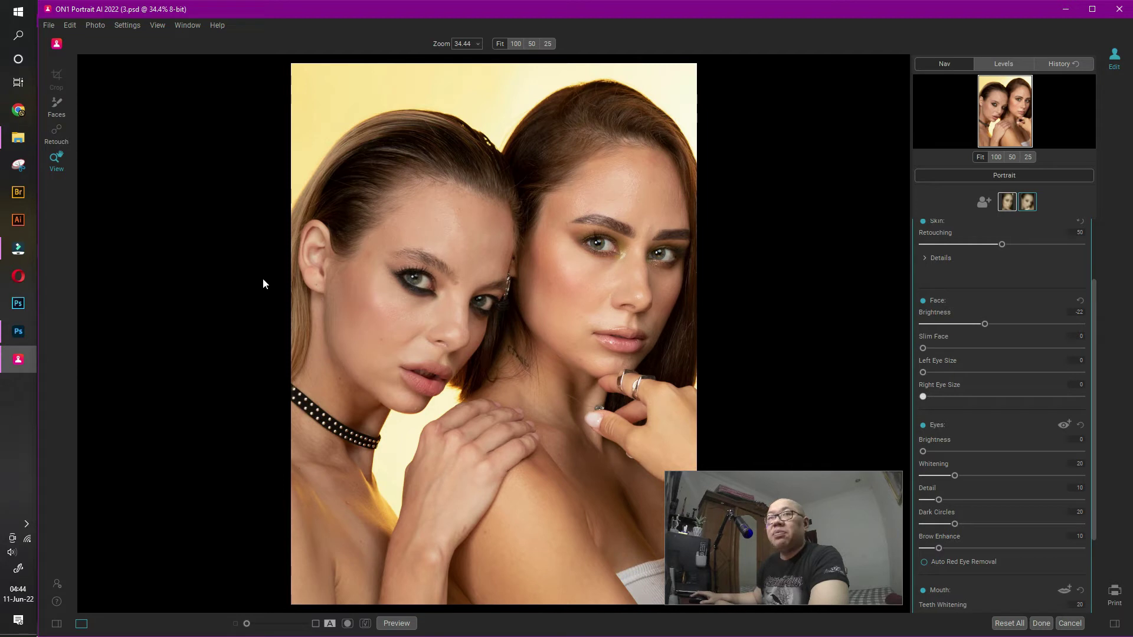
{"action": "left_click", "coordinate": [437, 295]}
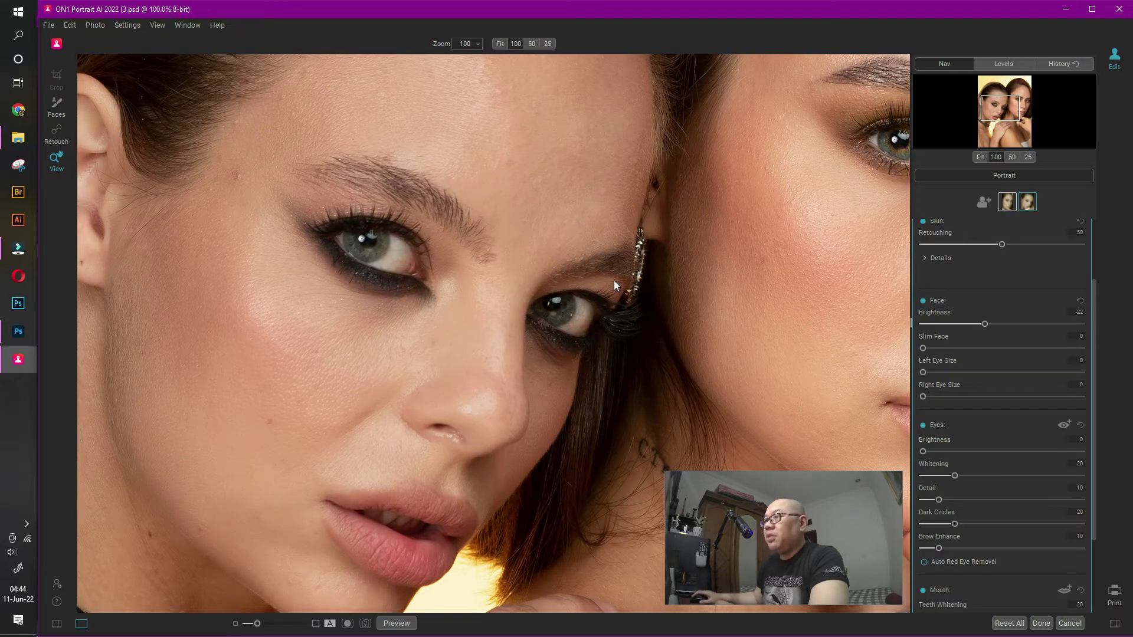
{"action": "mouse_move", "coordinate": [923, 397]}
{"action": "left_mouse_down"}
{"action": "mouse_move", "coordinate": [1057, 394]}
{"action": "mouse_move", "coordinate": [912, 403]}
{"action": "left_mouse_up"}
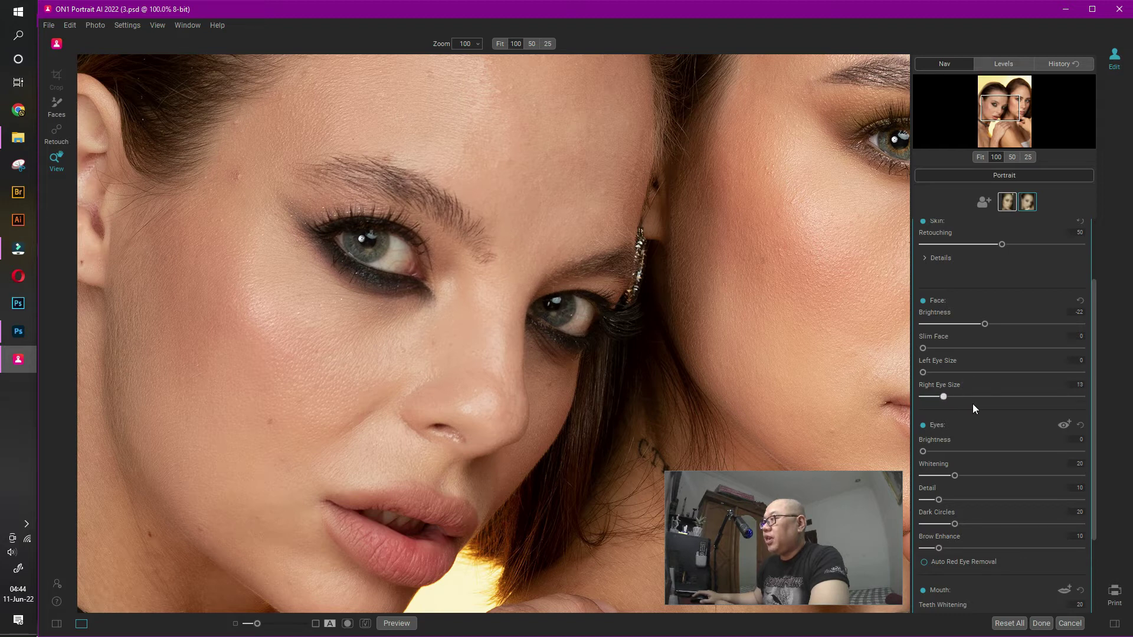
{"action": "left_click_drag", "start_coordinate": [1001, 398], "coordinate": [892, 399]}
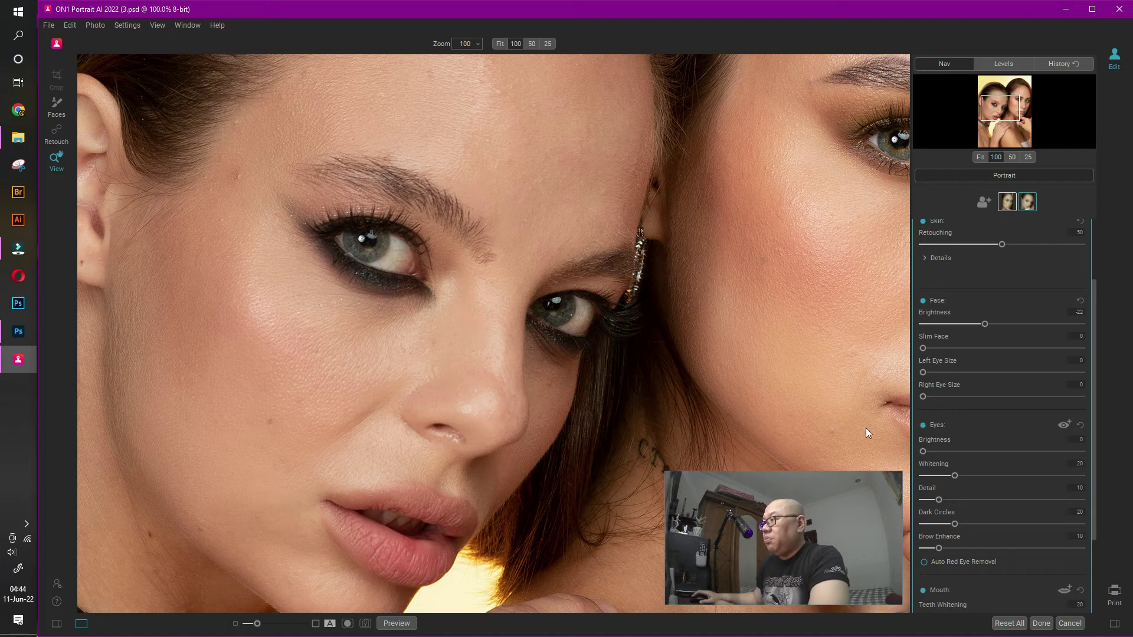
- For the second face's eyes, set Brightness to 38, Whitening to 81 and Detail to 82
{"action": "scroll", "coordinate": [980, 422], "scroll_direction": "down", "scroll_amount": 1}
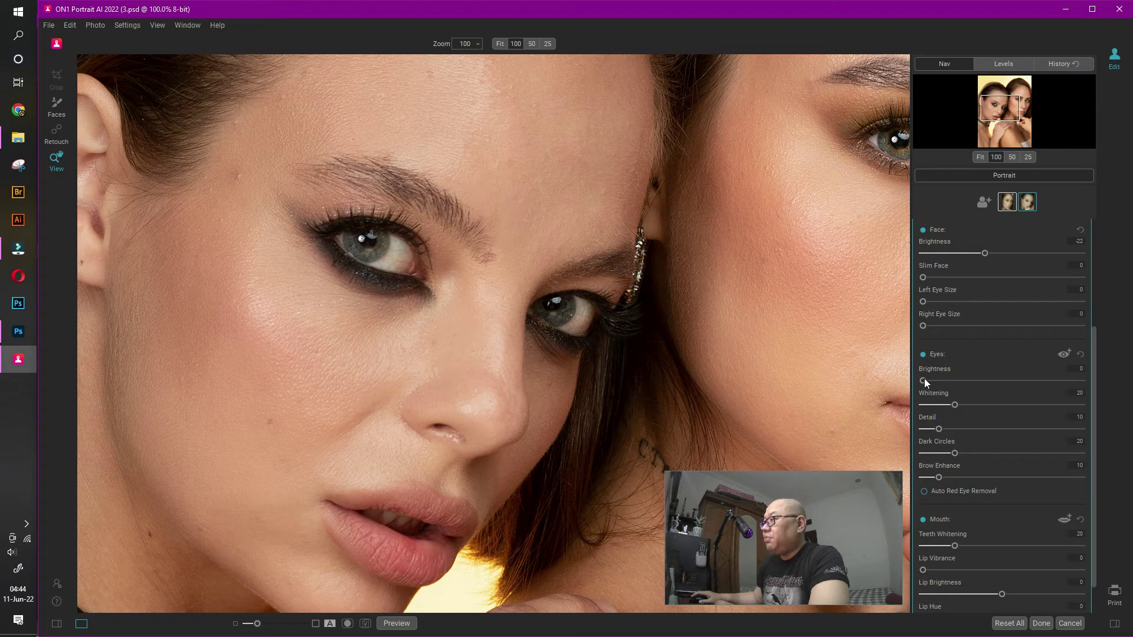
{"action": "left_click_drag", "start_coordinate": [924, 381], "coordinate": [1019, 382]}
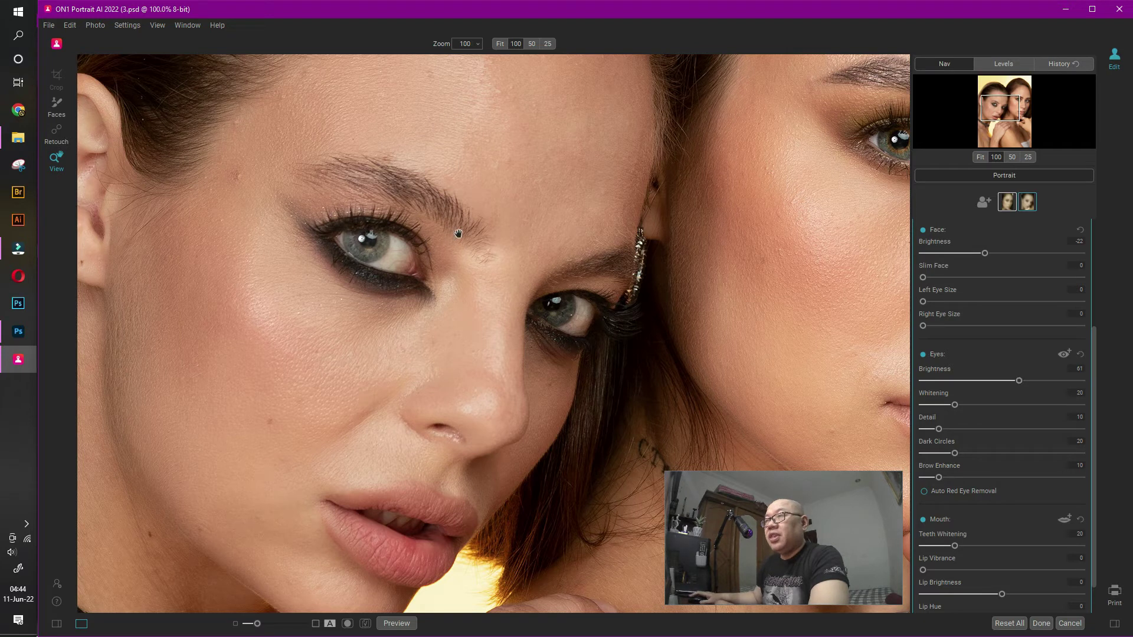
{"action": "left_click_drag", "start_coordinate": [1019, 380], "coordinate": [1047, 407]}
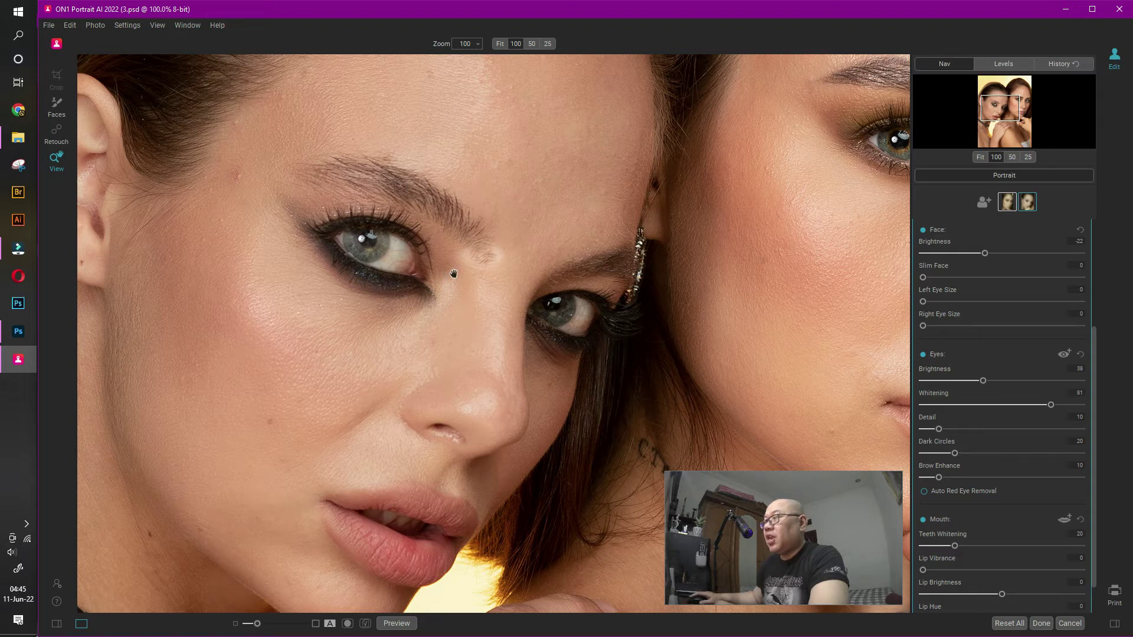
{"action": "left_click_drag", "start_coordinate": [939, 429], "coordinate": [1053, 429]}
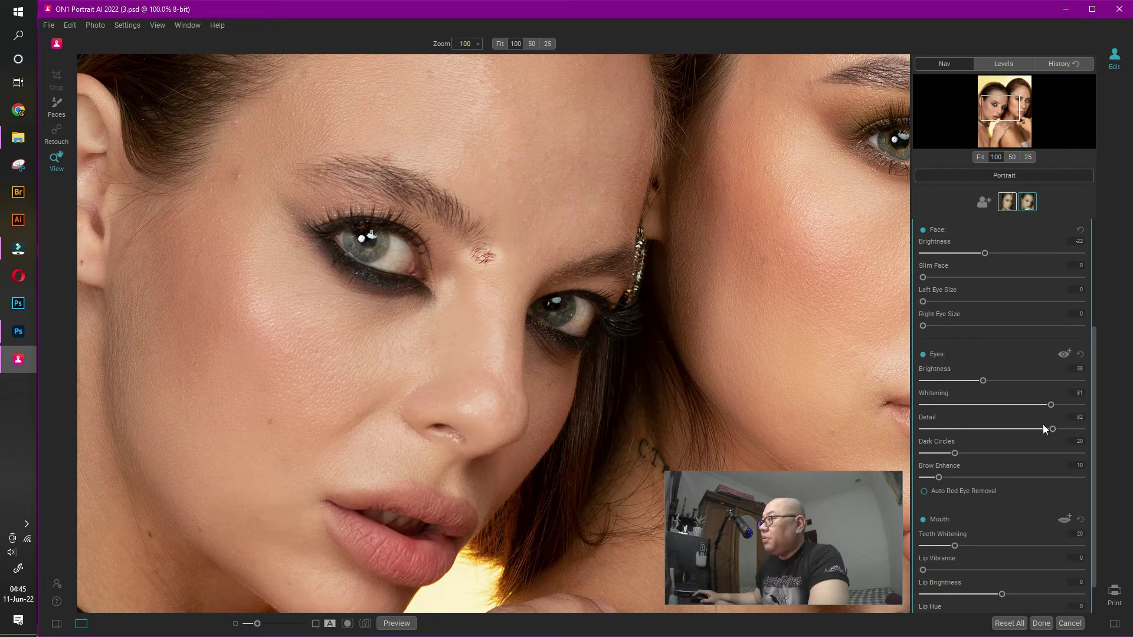
- Set Dark Circles to 46 and Brow Enhance to 45 for the second face's eyes
{"action": "left_click_drag", "start_coordinate": [955, 452], "coordinate": [1056, 454]}
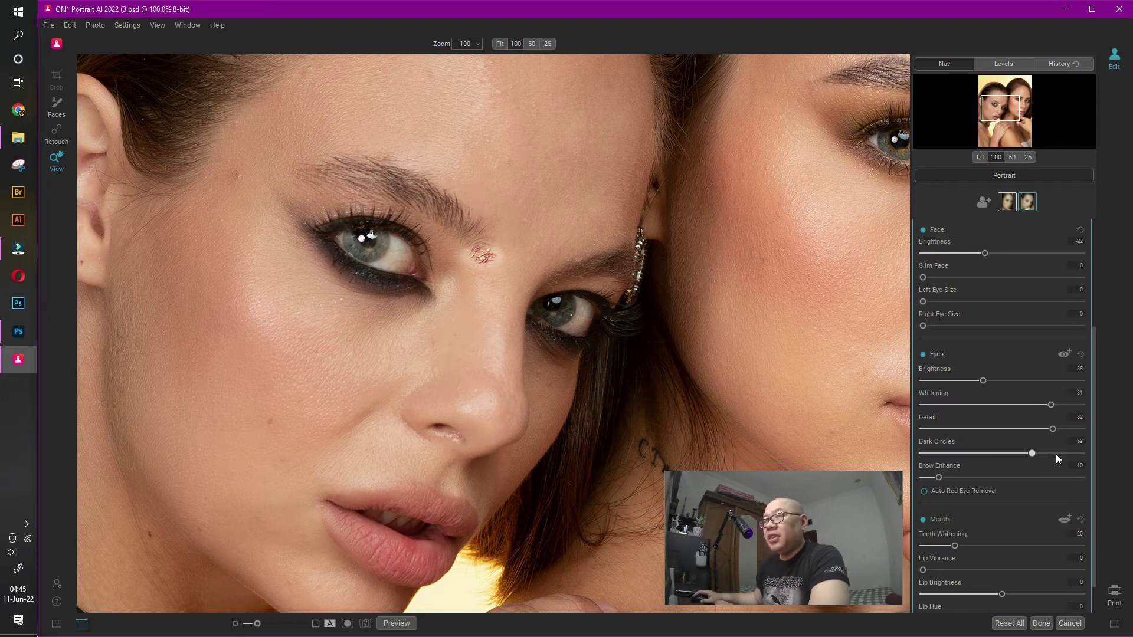
{"action": "mouse_move", "coordinate": [979, 455]}
{"action": "left_mouse_down"}
{"action": "mouse_move", "coordinate": [940, 452]}
{"action": "mouse_move", "coordinate": [994, 462]}
{"action": "left_mouse_up"}
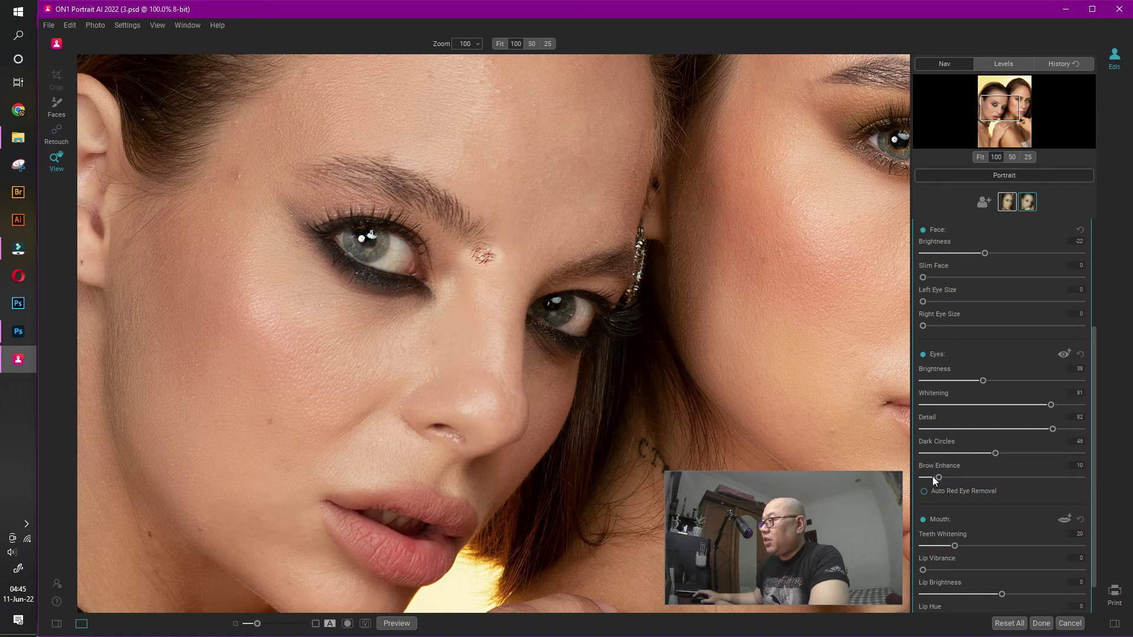
{"action": "left_click_drag", "start_coordinate": [938, 477], "coordinate": [994, 480]}
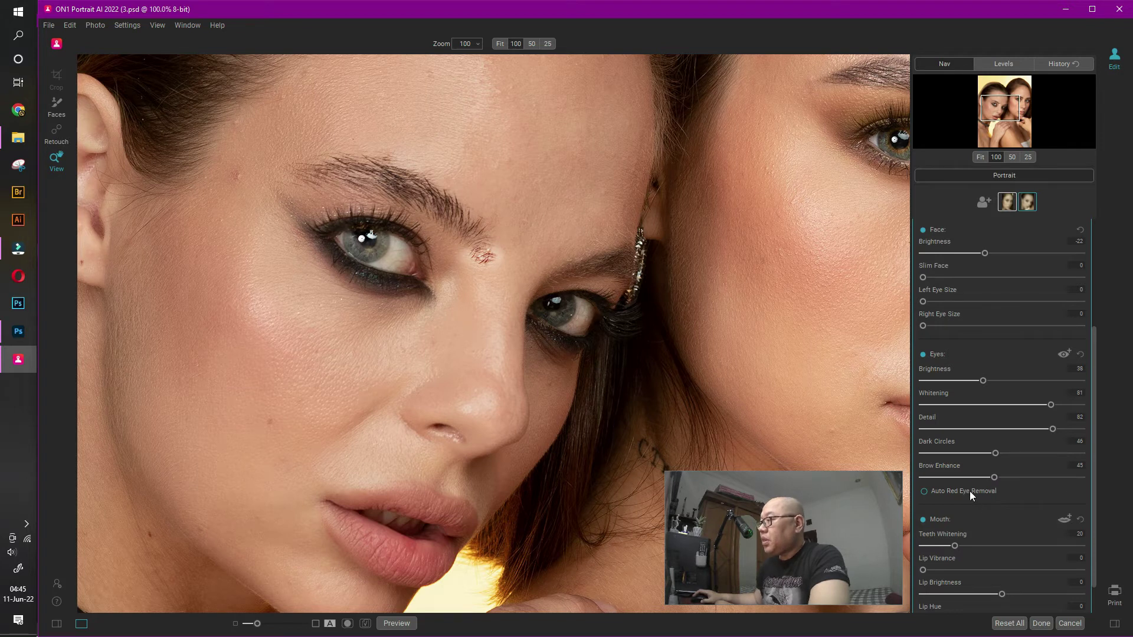
- For the second face's mouth, set Teeth Whitening to 23, Lip Brightness to -100 and Lip Hue to -64
{"action": "scroll", "coordinate": [969, 491], "scroll_direction": "down", "scroll_amount": 2}
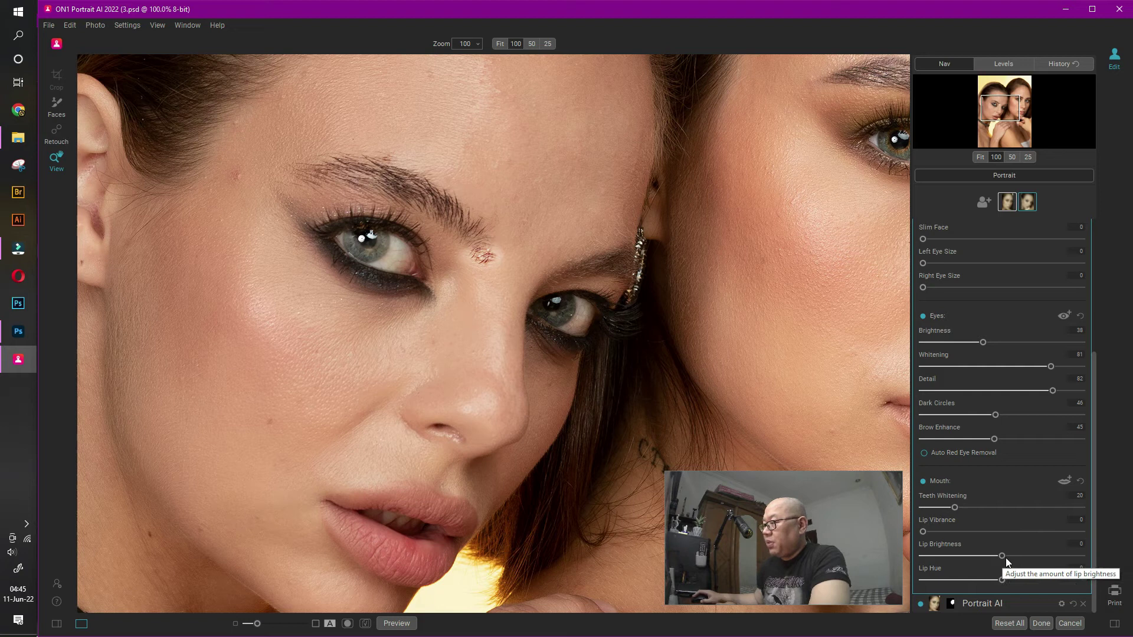
{"action": "left_click_drag", "start_coordinate": [1002, 555], "coordinate": [1071, 556]}
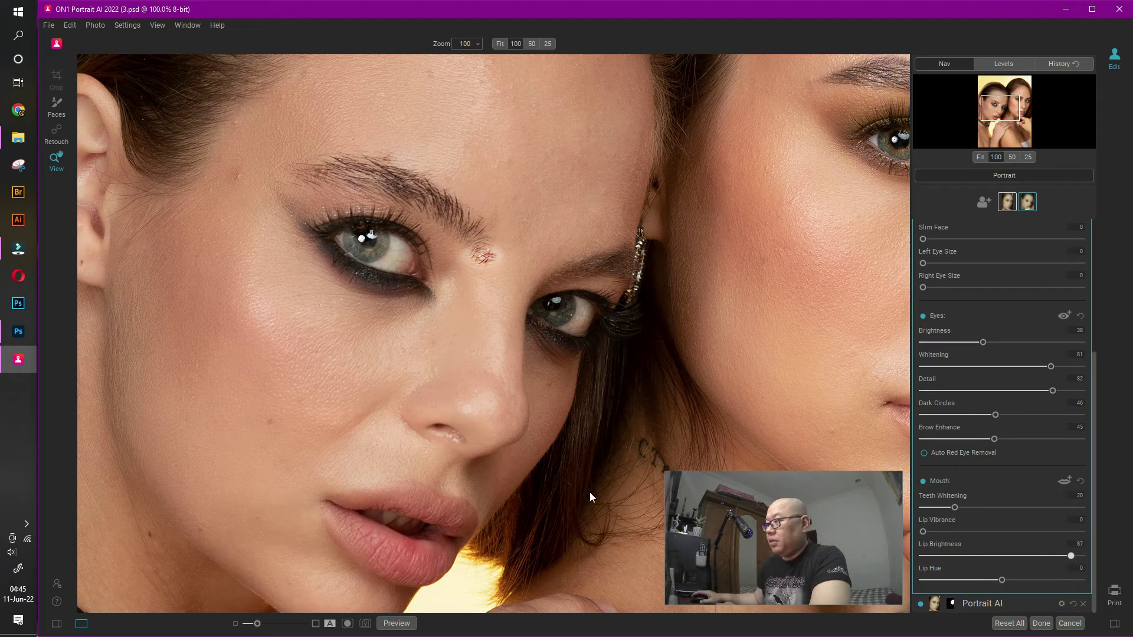
{"action": "left_click_drag", "start_coordinate": [1071, 554], "coordinate": [943, 558]}
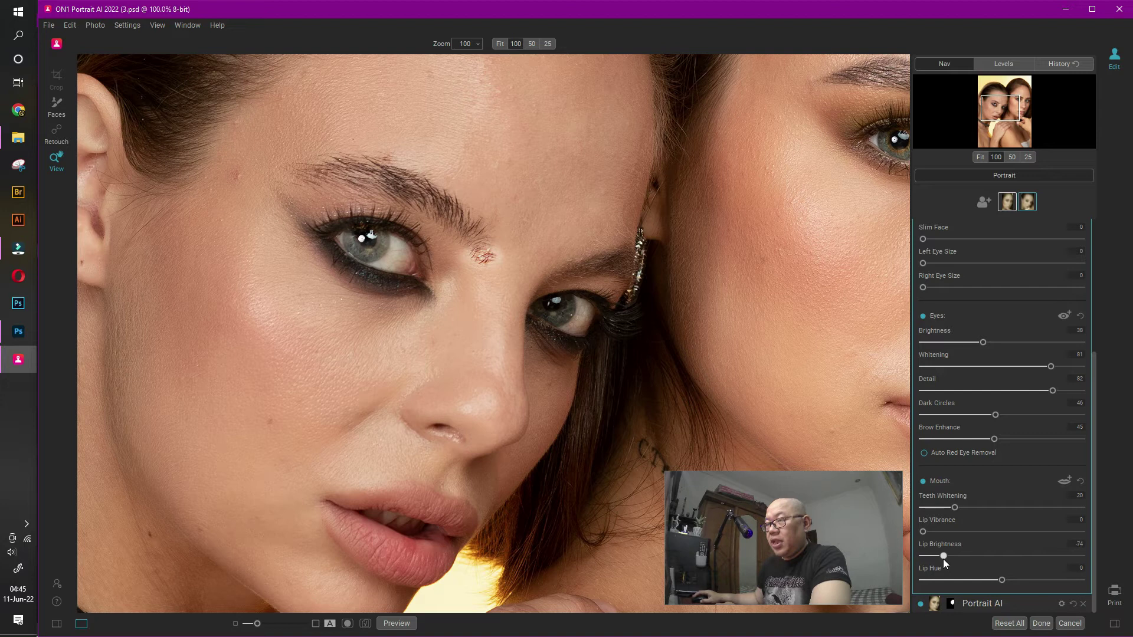
{"action": "left_click_drag", "start_coordinate": [952, 510], "coordinate": [960, 509]}
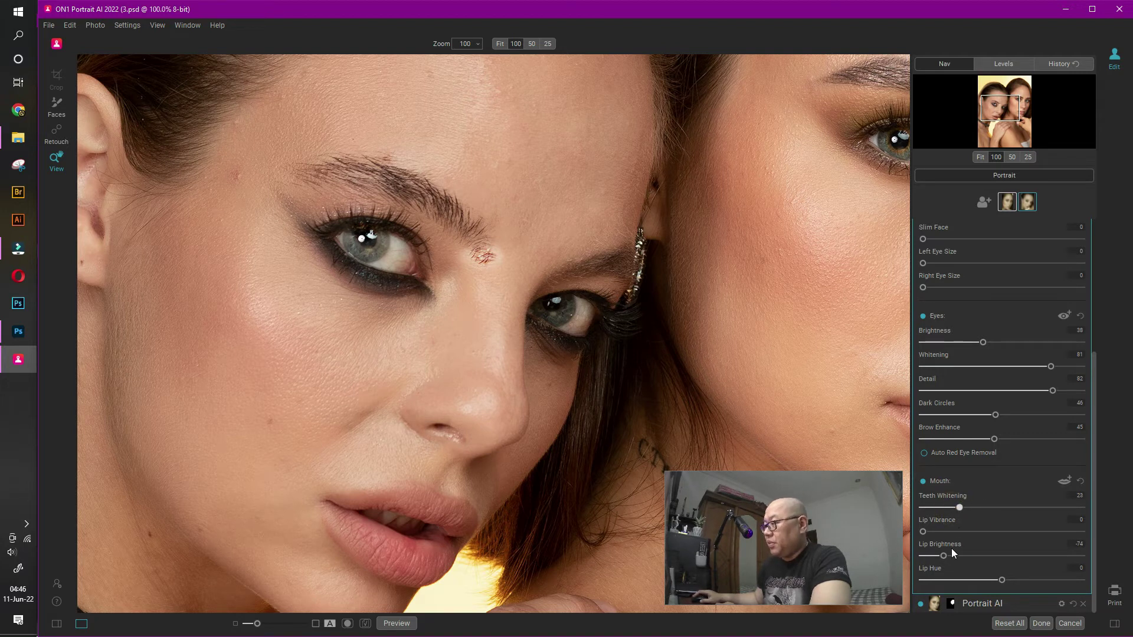
{"action": "left_click_drag", "start_coordinate": [943, 556], "coordinate": [1030, 557]}
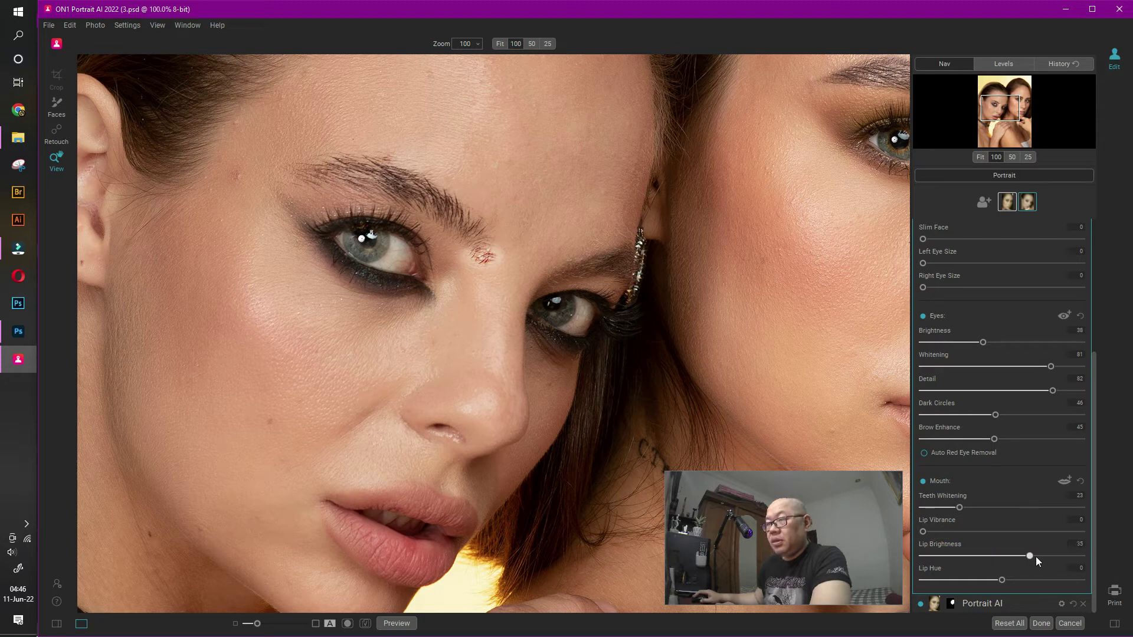
{"action": "left_click_drag", "start_coordinate": [940, 557], "coordinate": [916, 557]}
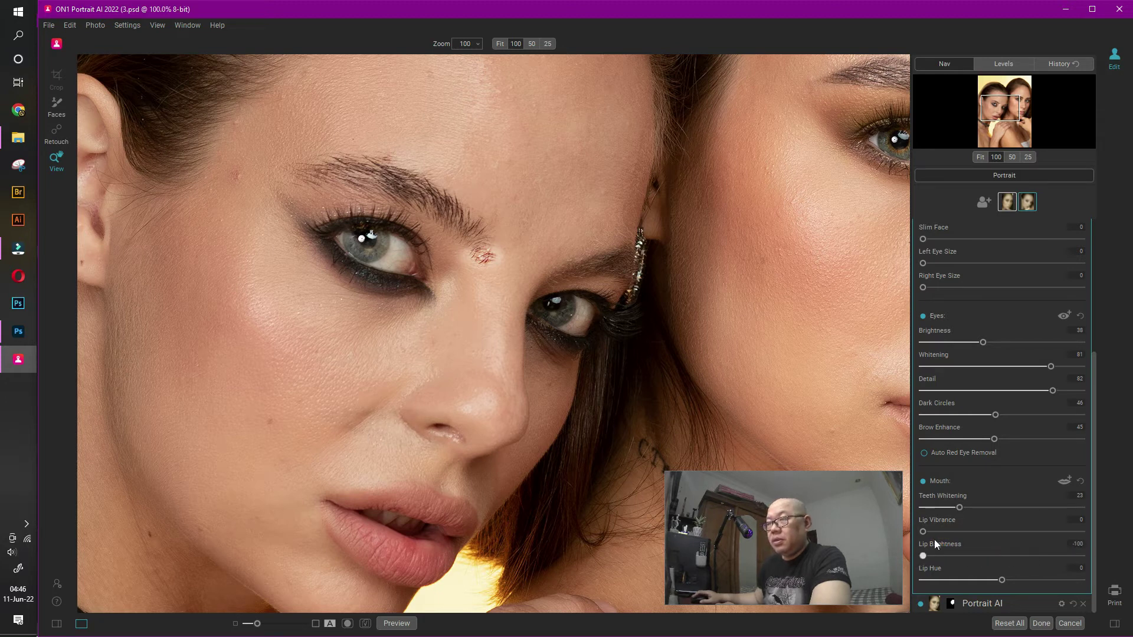
{"action": "left_click_drag", "start_coordinate": [1002, 581], "coordinate": [951, 591]}
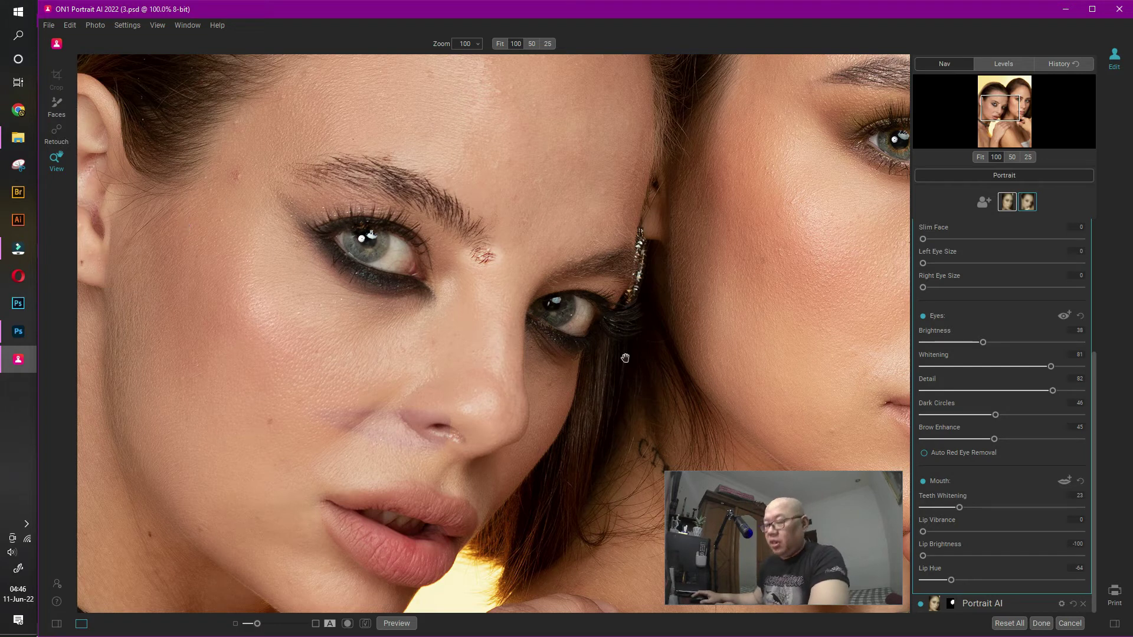
- Select the first detected face and set its face Brightness to about -9
{"action": "left_click", "coordinate": [599, 343]}
{"action": "left_click", "coordinate": [598, 342]}
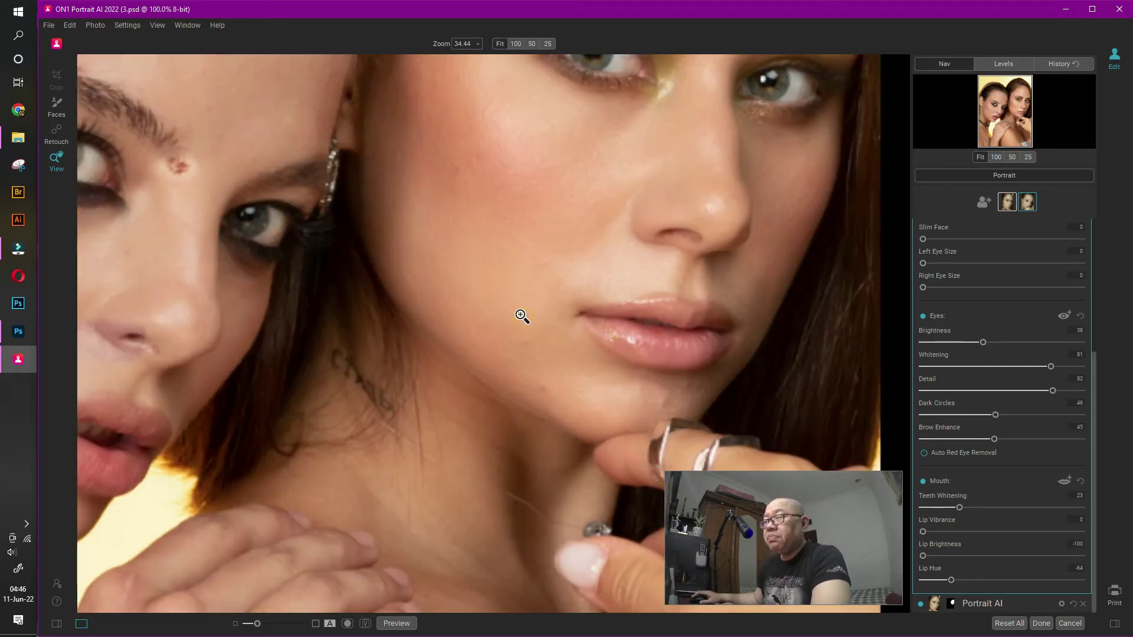
{"action": "left_click", "coordinate": [472, 345]}
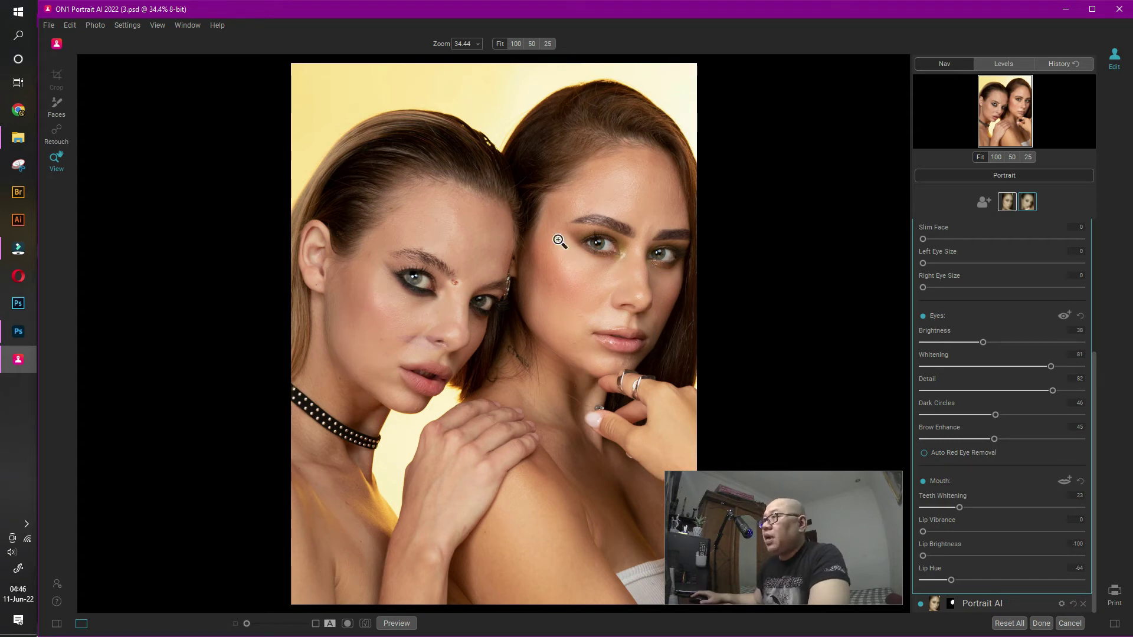
{"action": "left_click", "coordinate": [1006, 203]}
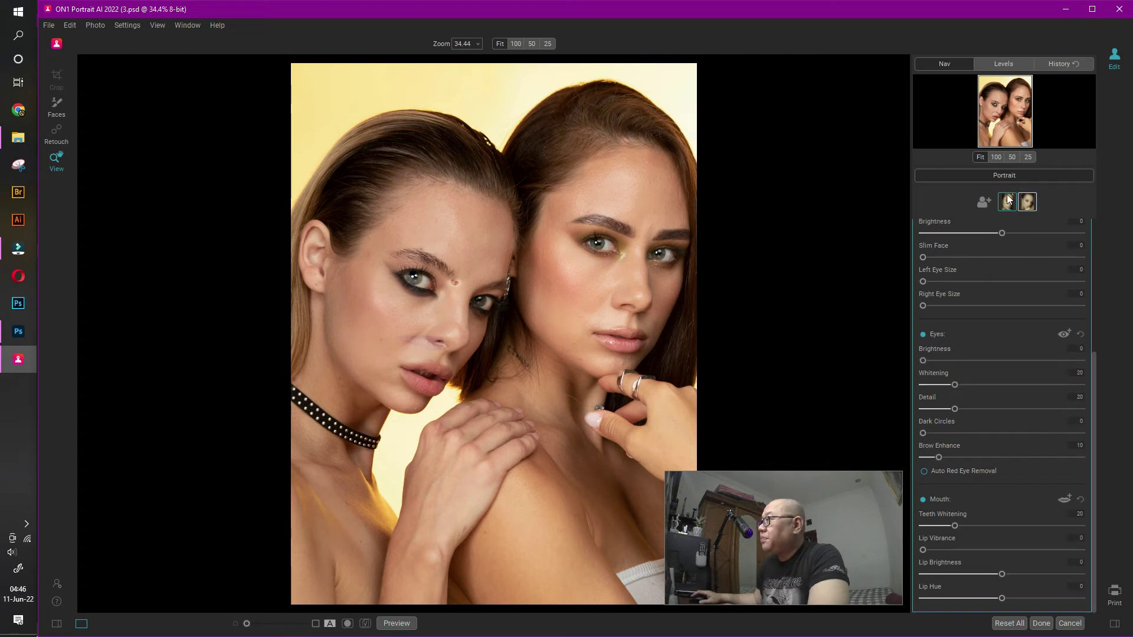
{"action": "scroll", "coordinate": [996, 222], "scroll_direction": "up", "scroll_amount": 2}
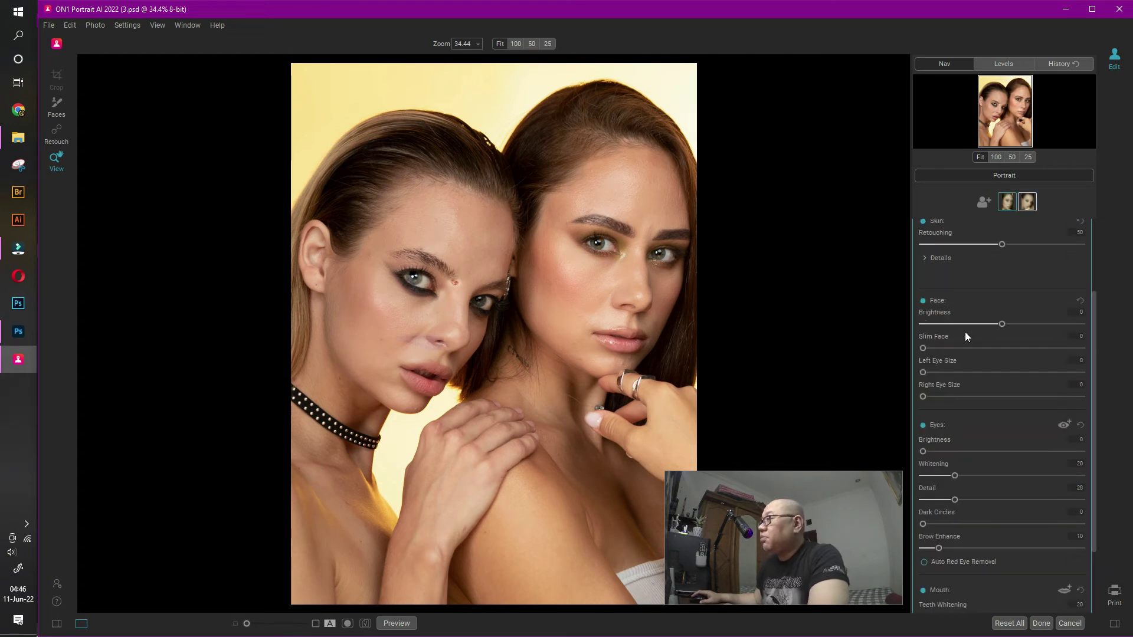
{"action": "left_click", "coordinate": [1002, 323]}
{"action": "left_click_drag", "start_coordinate": [976, 324], "coordinate": [957, 321]}
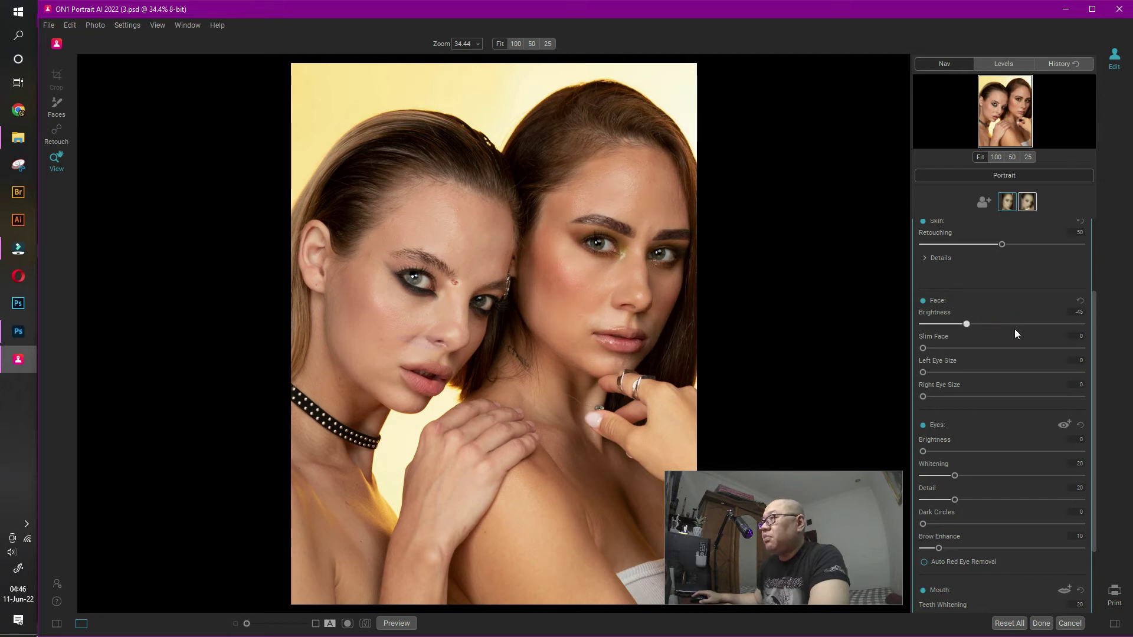
{"action": "left_click", "coordinate": [1026, 331]}
{"action": "left_click", "coordinate": [983, 334]}
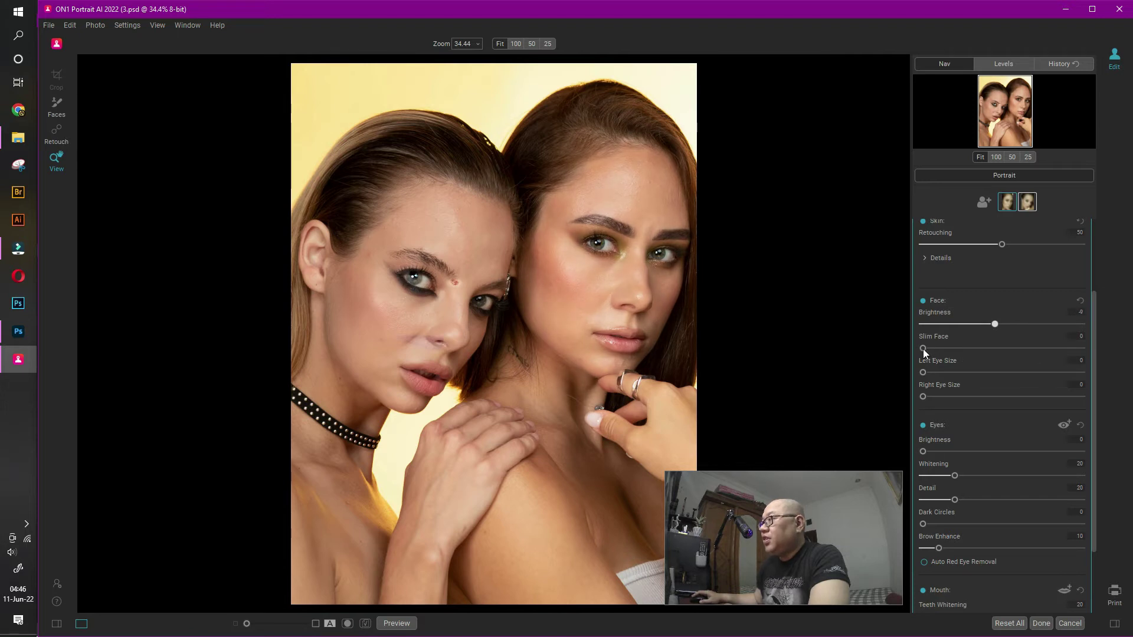
- Try slimming the first face and enlarging its eyes, and return Slim Face and both eye sizes to 0
{"action": "mouse_move", "coordinate": [923, 349]}
{"action": "left_mouse_down"}
{"action": "mouse_move", "coordinate": [993, 354]}
{"action": "mouse_move", "coordinate": [930, 349]}
{"action": "left_mouse_up"}
{"action": "left_click", "coordinate": [953, 348]}
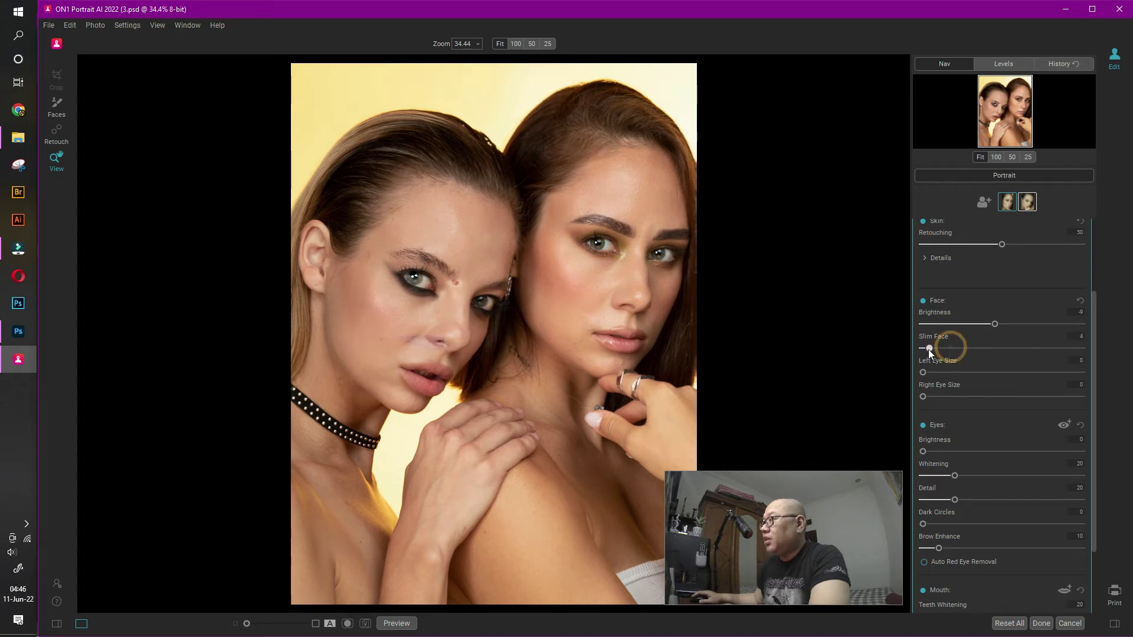
{"action": "left_click", "coordinate": [973, 355]}
{"action": "left_click", "coordinate": [945, 353]}
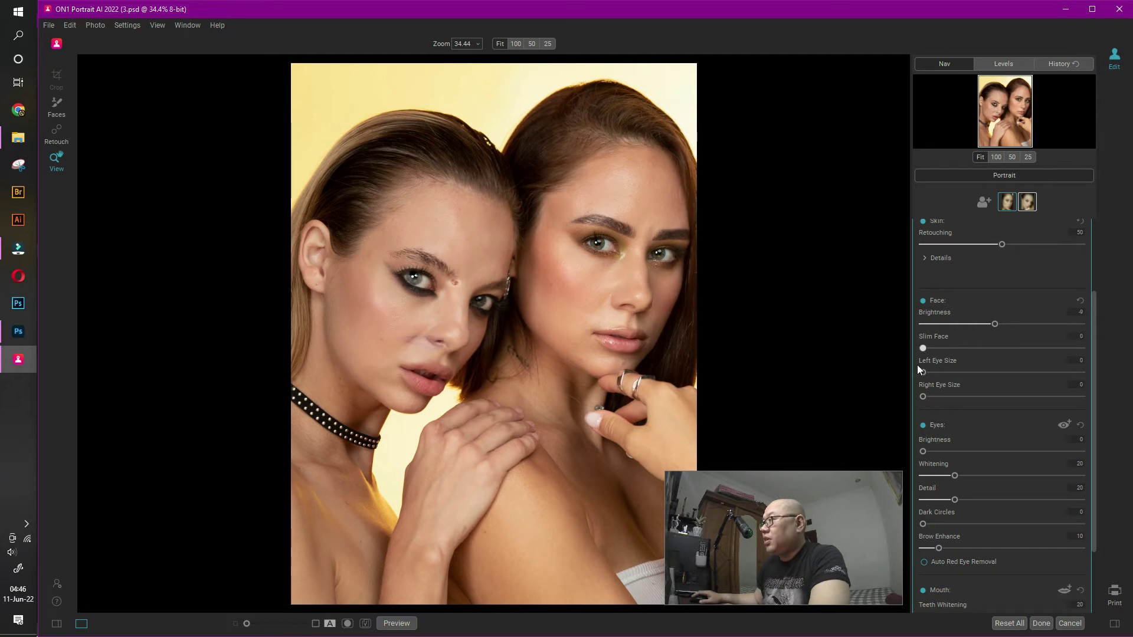
{"action": "left_click_drag", "start_coordinate": [924, 372], "coordinate": [964, 399]}
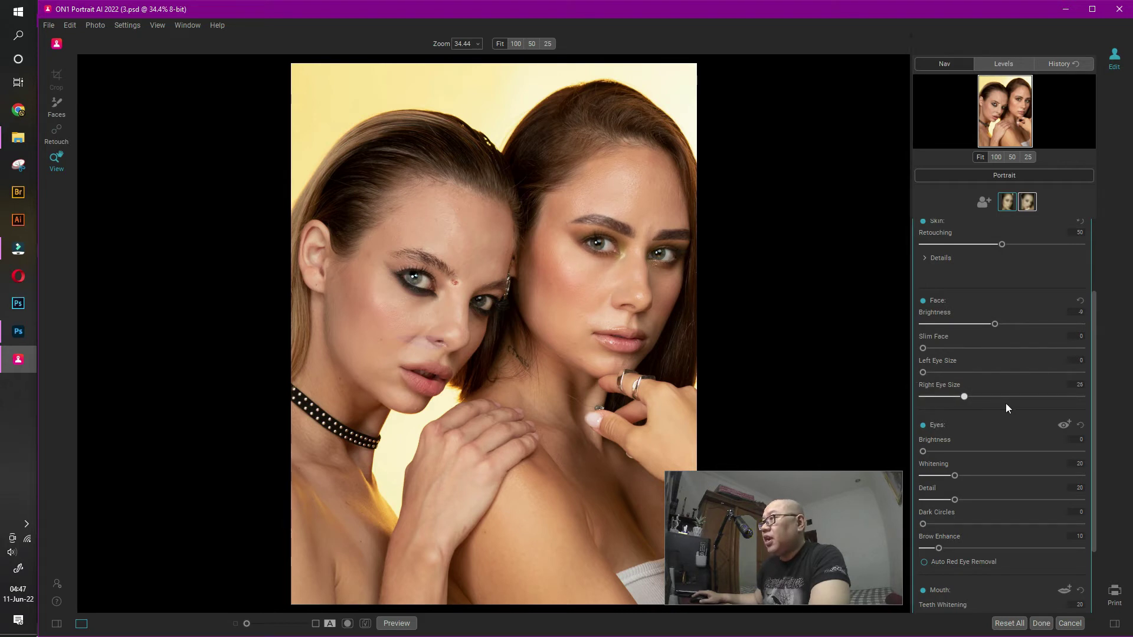
{"action": "left_click_drag", "start_coordinate": [1053, 401], "coordinate": [950, 415]}
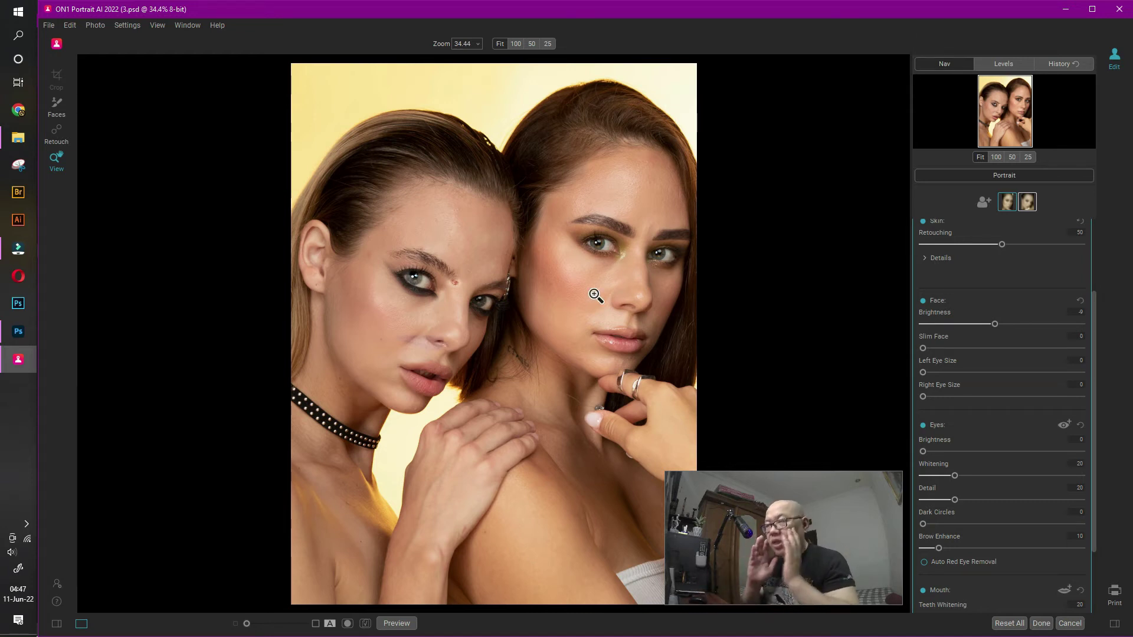
- Set Lip Brightness to 100 for the first face's mouth
{"action": "left_click", "coordinate": [595, 258]}
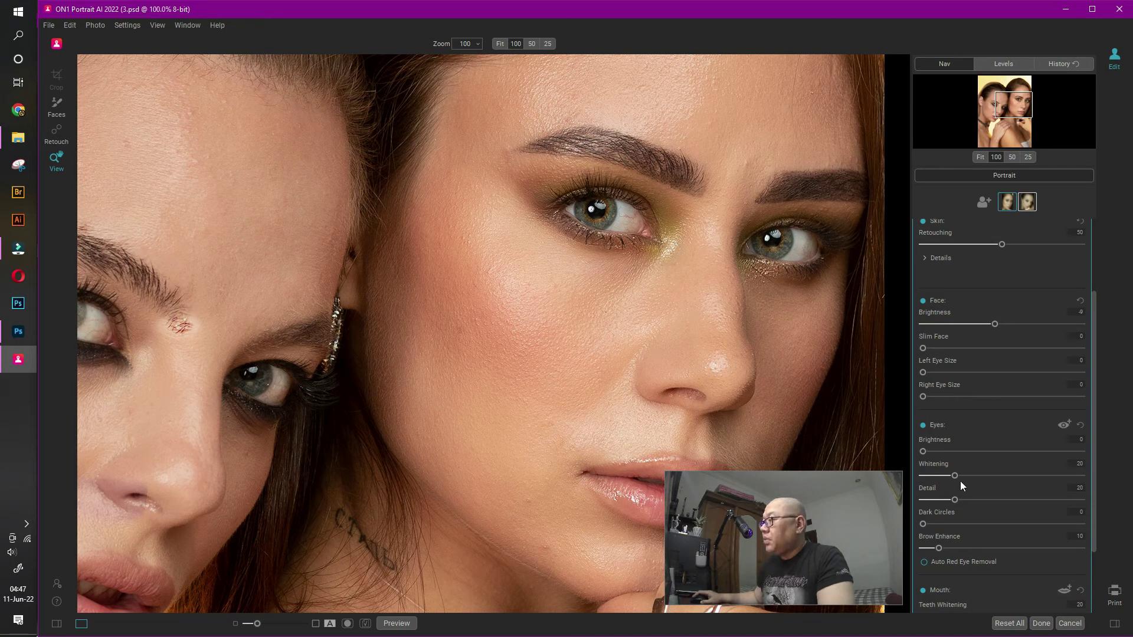
{"action": "scroll", "coordinate": [961, 481], "scroll_direction": "down", "scroll_amount": 1}
{"action": "left_click_drag", "start_coordinate": [649, 397], "coordinate": [593, 223]}
{"action": "scroll", "coordinate": [1037, 501], "scroll_direction": "down", "scroll_amount": 1}
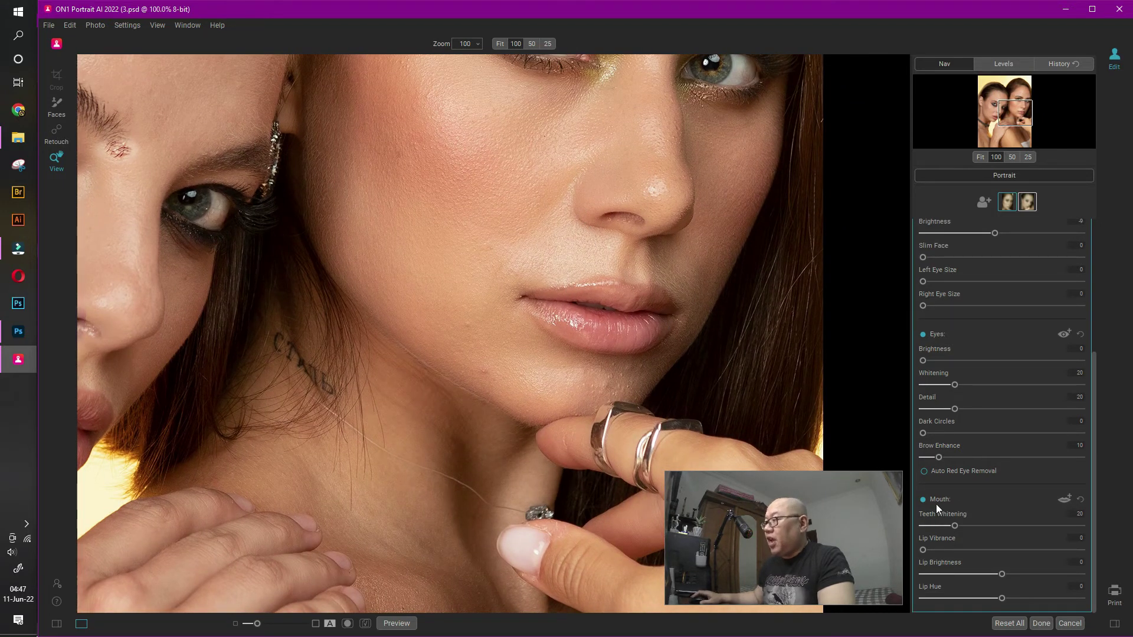
{"action": "left_click_drag", "start_coordinate": [1002, 576], "coordinate": [1095, 575]}
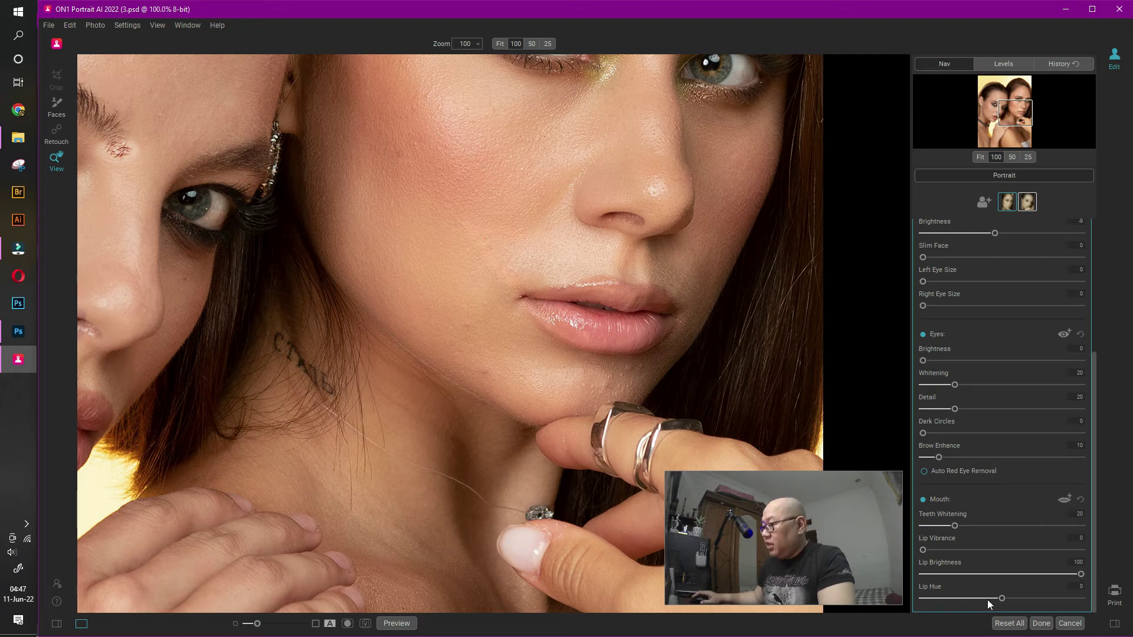
- Set Lip Hue to about 98 for the first face's mouth and apply the retouching to the Photoshop image
{"action": "left_click_drag", "start_coordinate": [1003, 598], "coordinate": [1077, 598]}
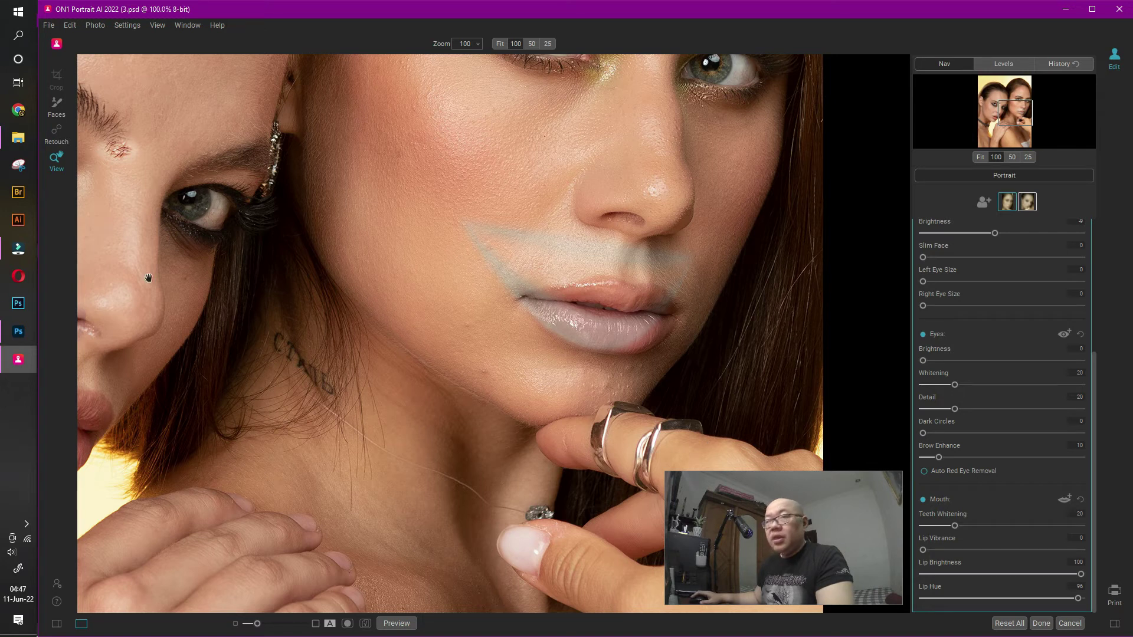
{"action": "left_click", "coordinate": [363, 298]}
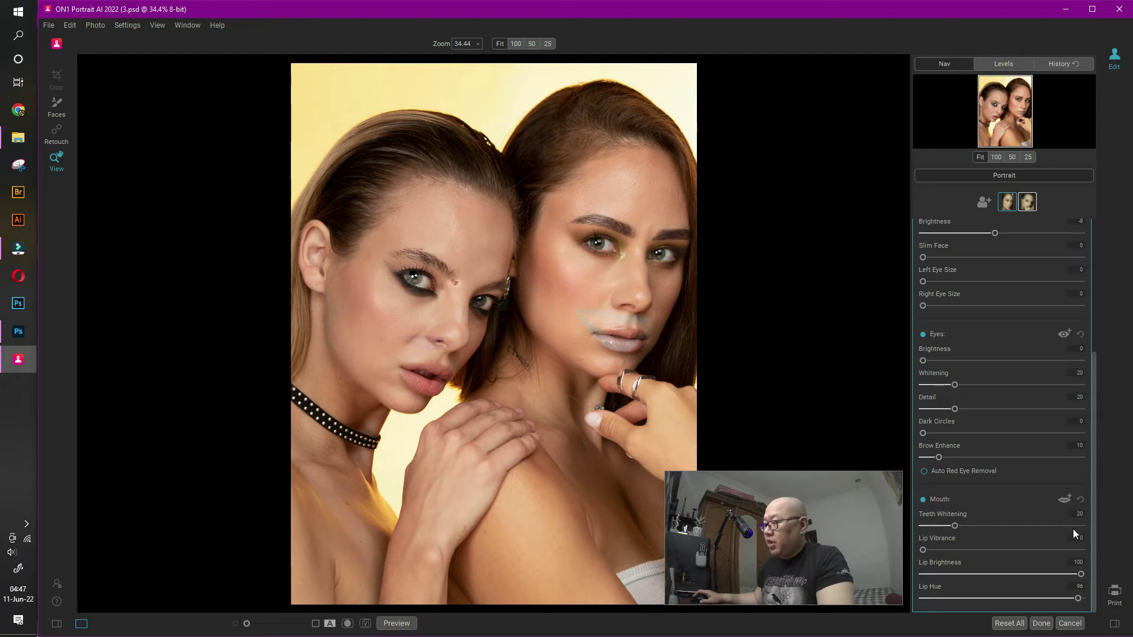
{"action": "left_click", "coordinate": [1043, 624]}
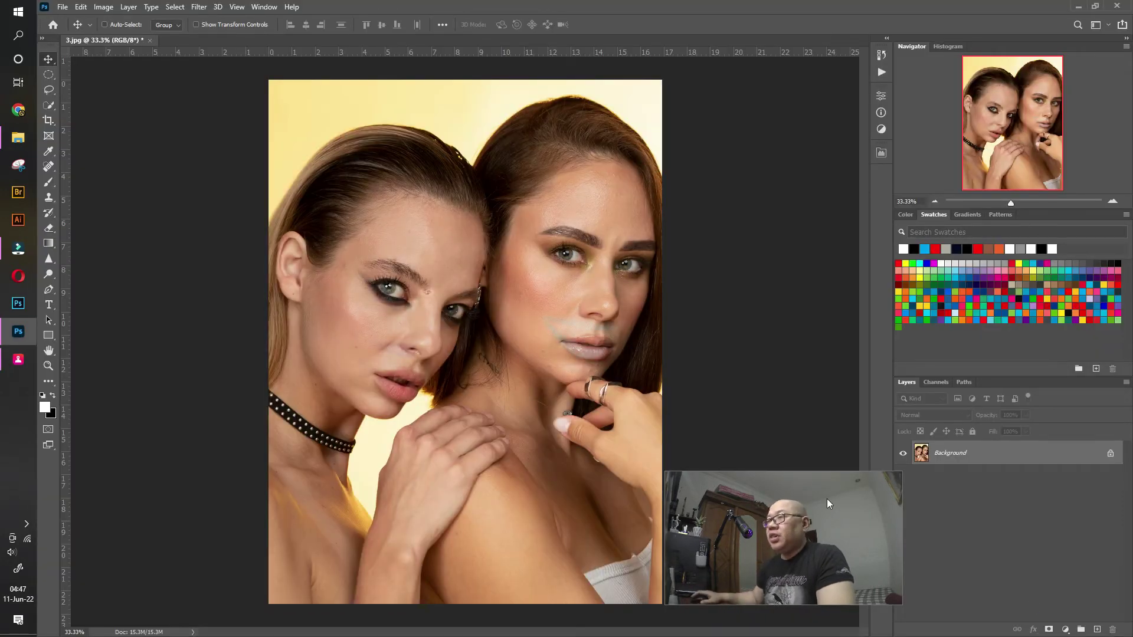
- Examine the retouched faces of both women up close, especially the area around the lips
{"action": "left_click", "coordinate": [49, 366]}
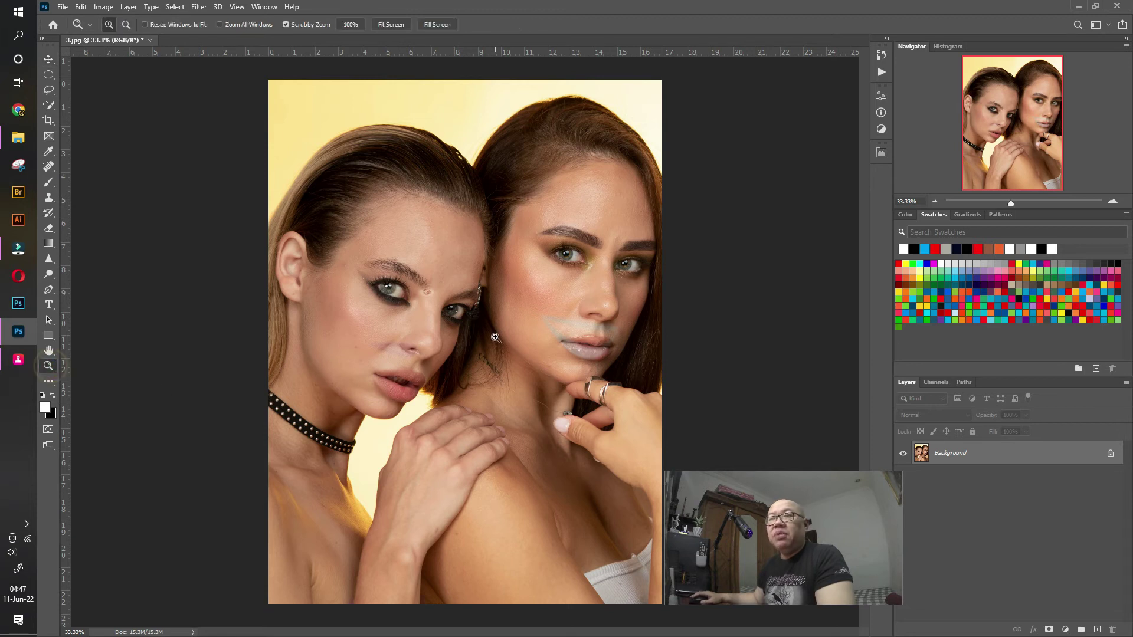
{"action": "left_click", "coordinate": [463, 341]}
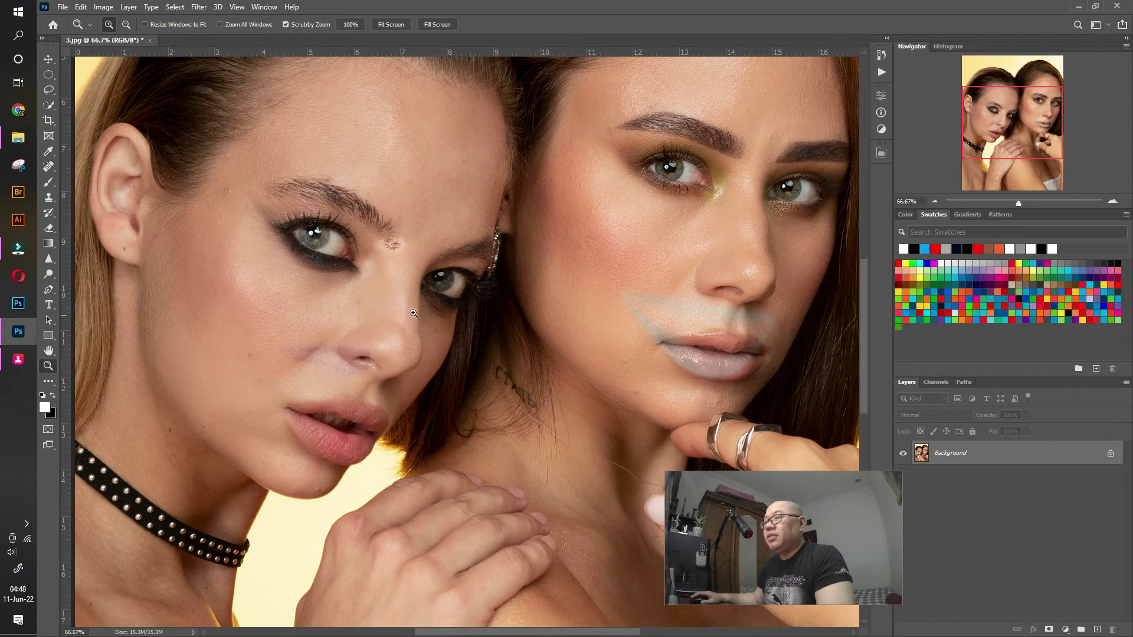
{"action": "left_click_drag", "start_coordinate": [579, 342], "coordinate": [655, 304]}
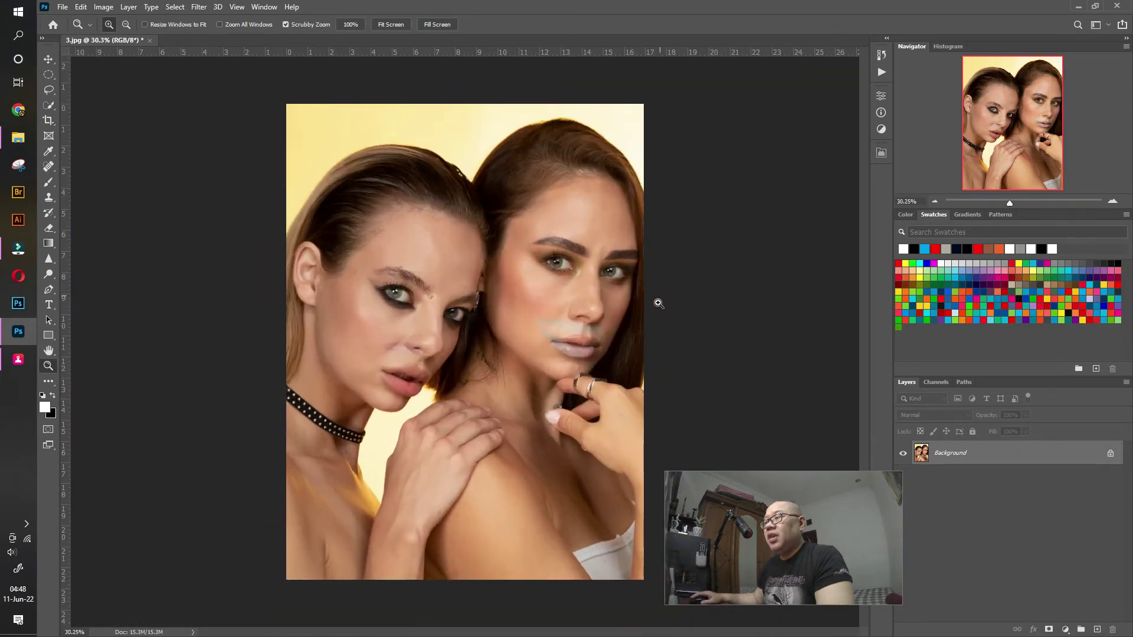
- Open image 2 from the Music folder in Photoshop, accepting it in Camera Raw without adjustments
{"action": "left_click", "coordinate": [24, 139]}
{"action": "left_click", "coordinate": [304, 146]}
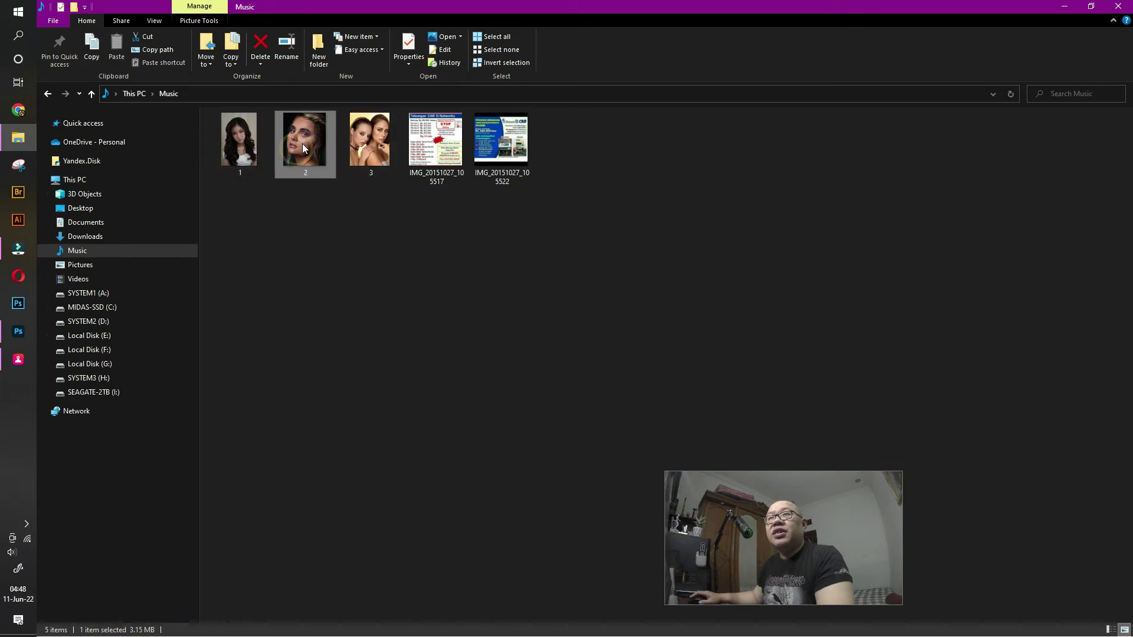
{"action": "left_click_drag", "start_coordinate": [300, 159], "coordinate": [390, 47]}
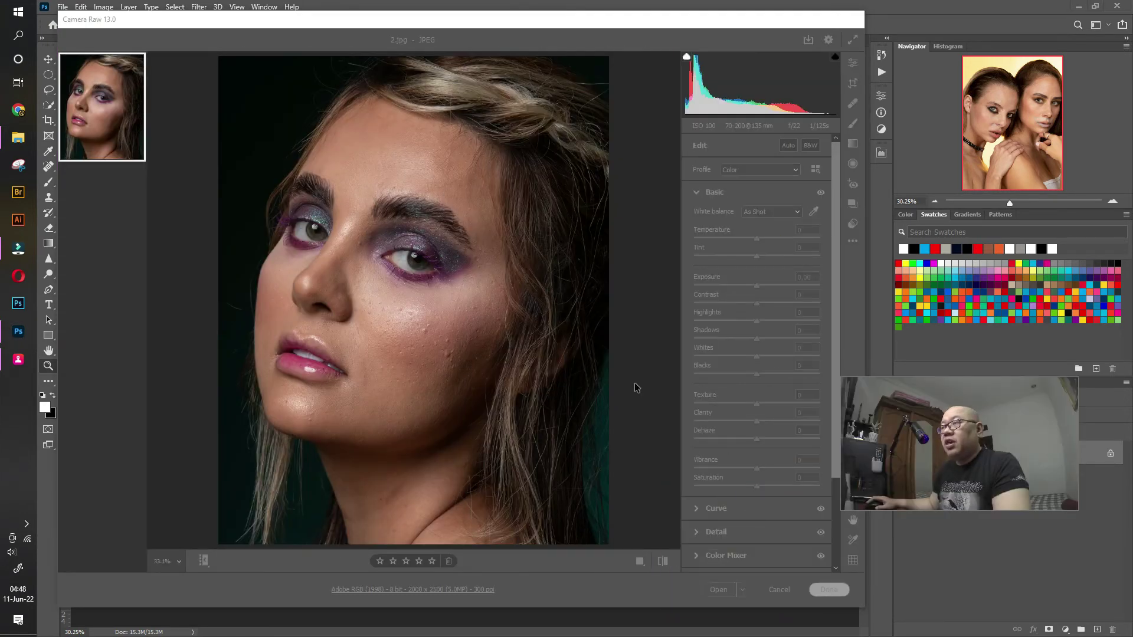
{"action": "left_click", "coordinate": [635, 383]}
{"action": "left_click", "coordinate": [718, 589]}
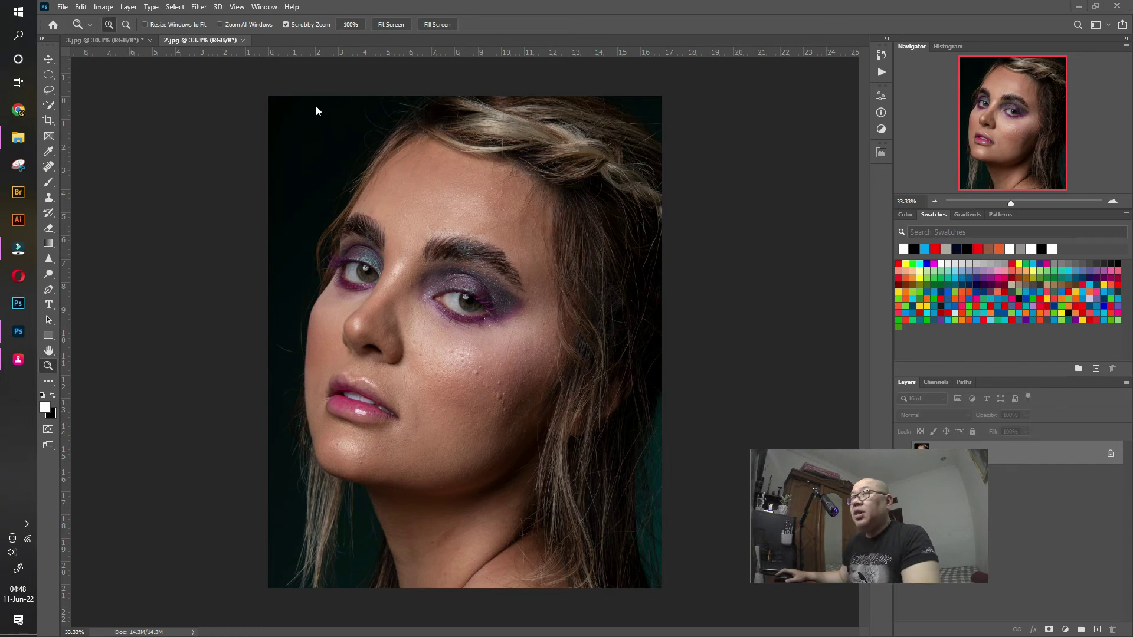
- Run ON1 Portrait AI 2022 on 2.jpg and set the face Brightness to 10 and Slim Face to 5
{"action": "left_click", "coordinate": [198, 7]}
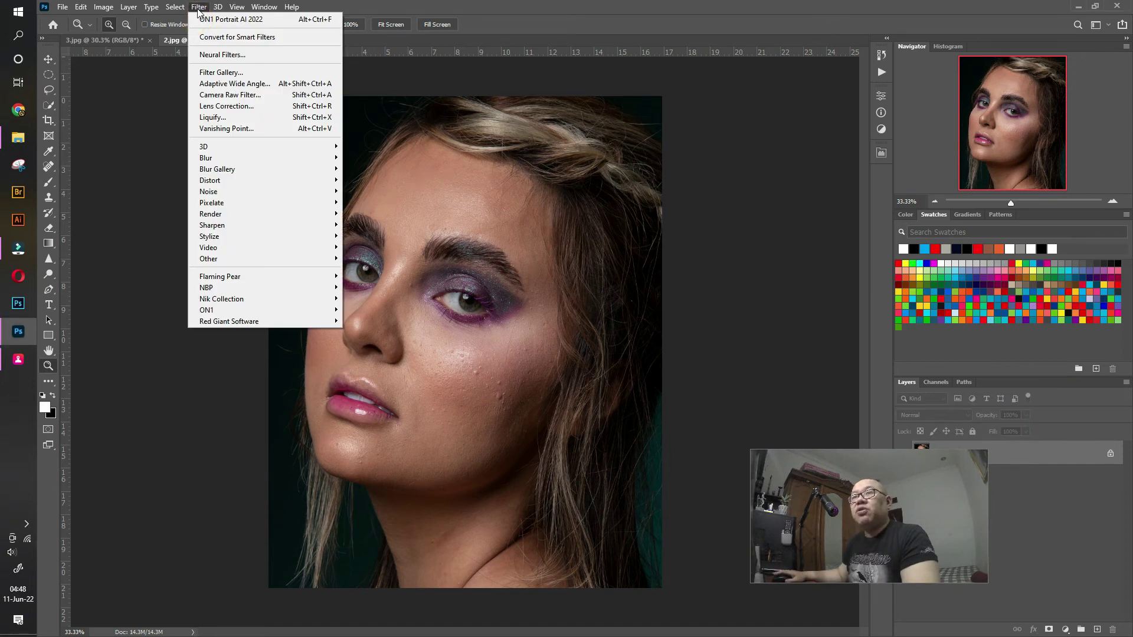
{"action": "mouse_move", "coordinate": [268, 289]}
{"action": "left_click", "coordinate": [371, 309]}
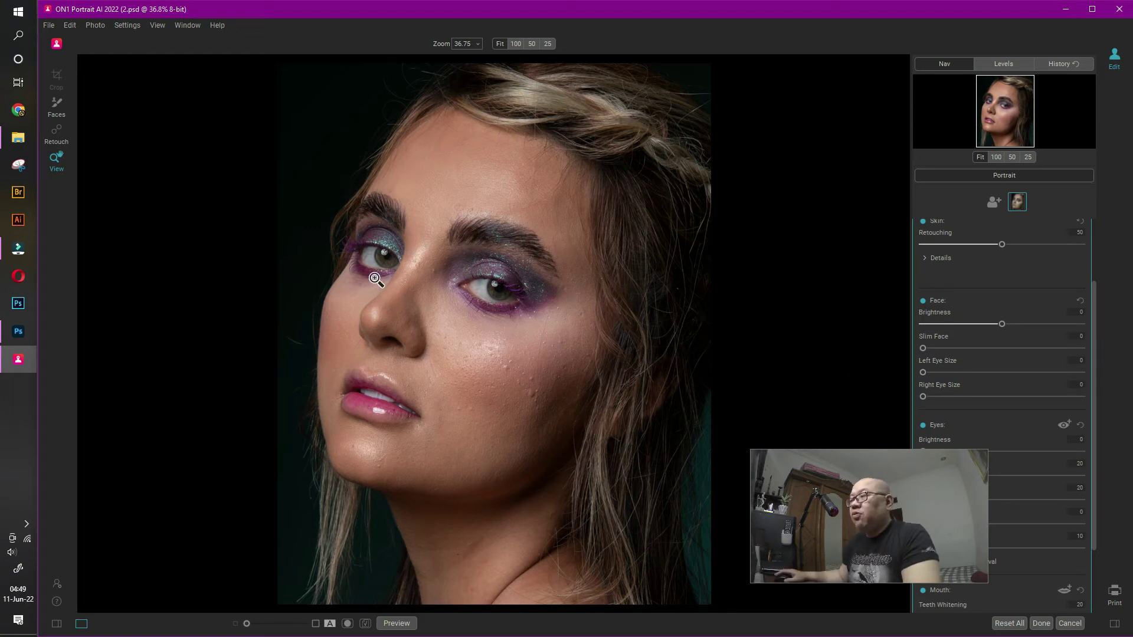
{"action": "left_click_drag", "start_coordinate": [1002, 326], "coordinate": [978, 336]}
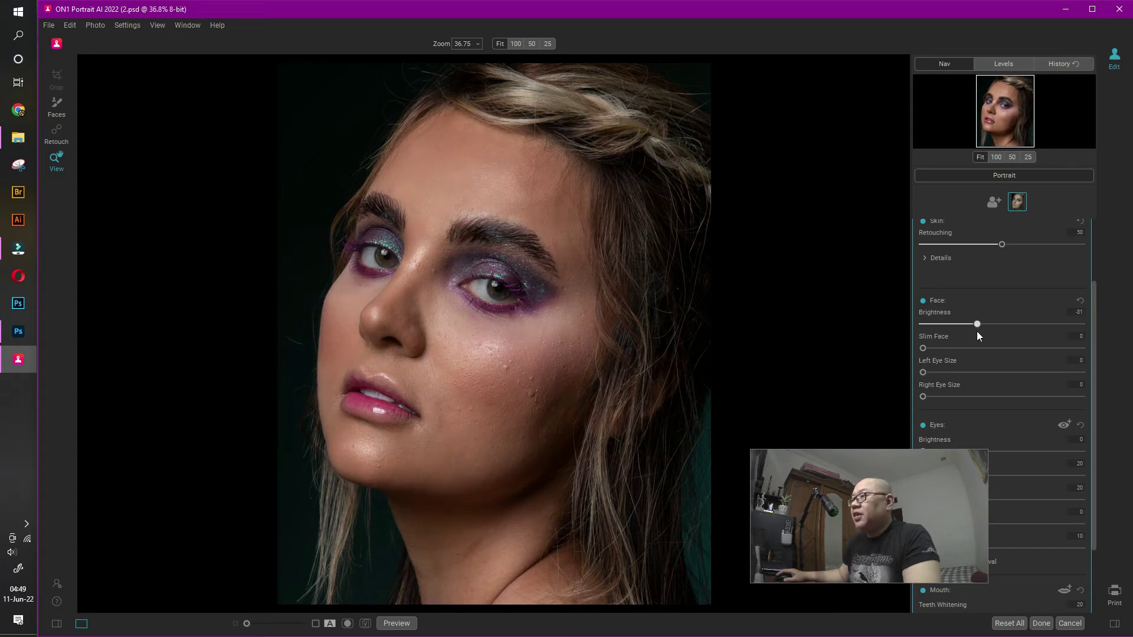
{"action": "left_click", "coordinate": [1010, 340]}
{"action": "mouse_move", "coordinate": [929, 352]}
{"action": "left_mouse_down"}
{"action": "mouse_move", "coordinate": [983, 351]}
{"action": "mouse_move", "coordinate": [927, 348]}
{"action": "left_mouse_up"}
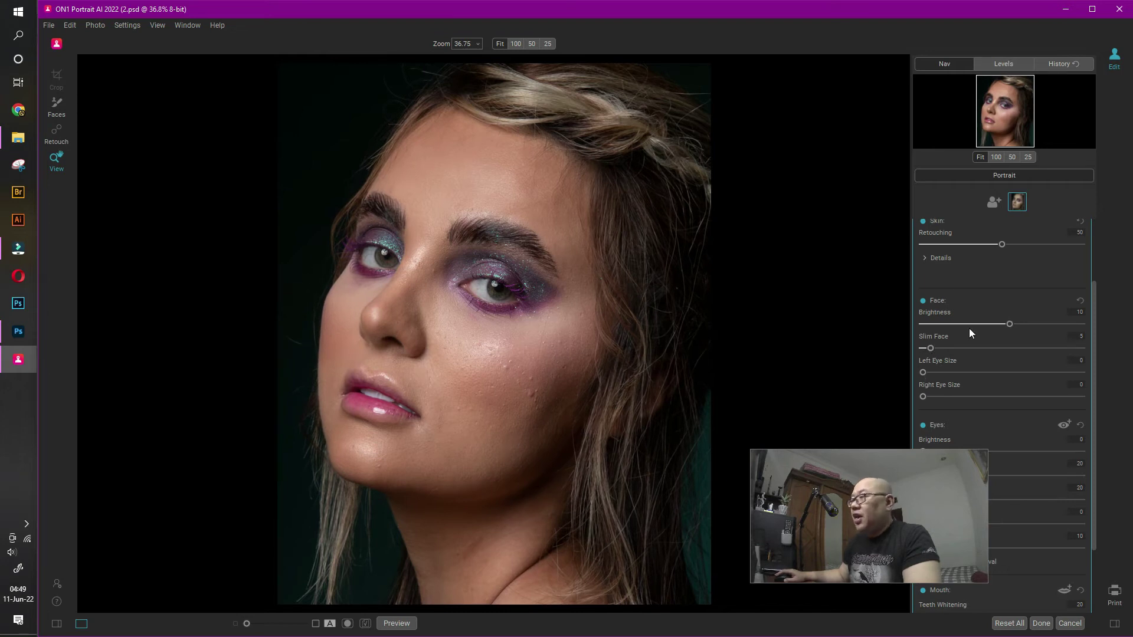
- Try enlarging each eye of the portrait, and bring Left Eye Size to 0 and Right Eye Size to 2
{"action": "mouse_move", "coordinate": [923, 374]}
{"action": "left_mouse_down"}
{"action": "mouse_move", "coordinate": [1043, 375]}
{"action": "mouse_move", "coordinate": [943, 376]}
{"action": "left_mouse_up"}
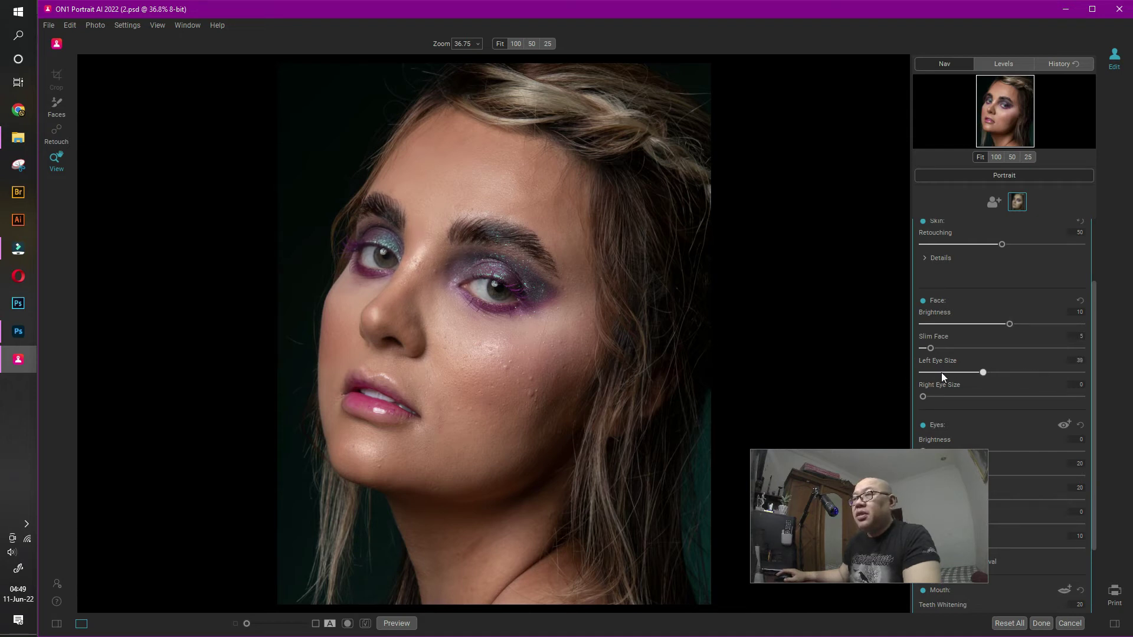
{"action": "left_click", "coordinate": [430, 263]}
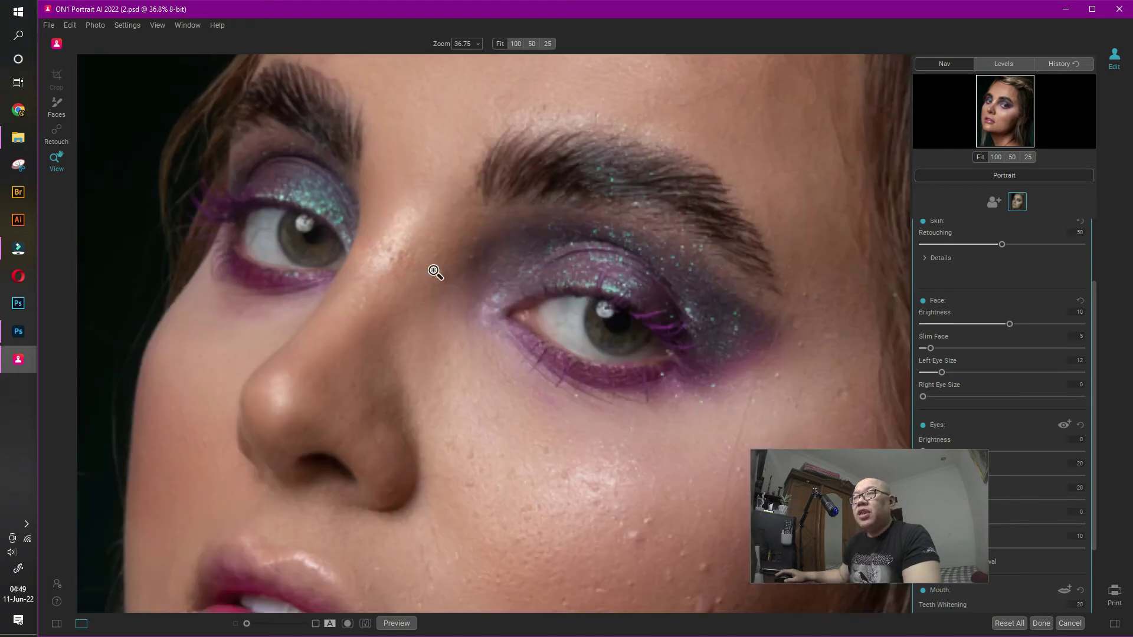
{"action": "left_click_drag", "start_coordinate": [943, 375], "coordinate": [1058, 373]}
{"action": "left_click_drag", "start_coordinate": [980, 375], "coordinate": [999, 397]}
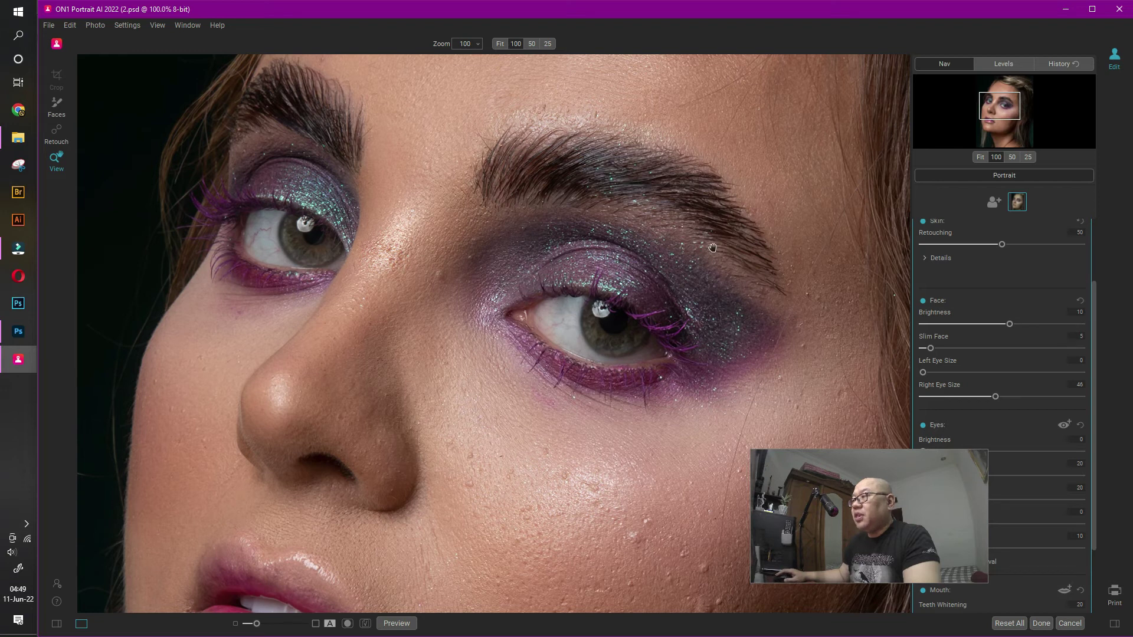
{"action": "left_click_drag", "start_coordinate": [996, 398], "coordinate": [927, 397]}
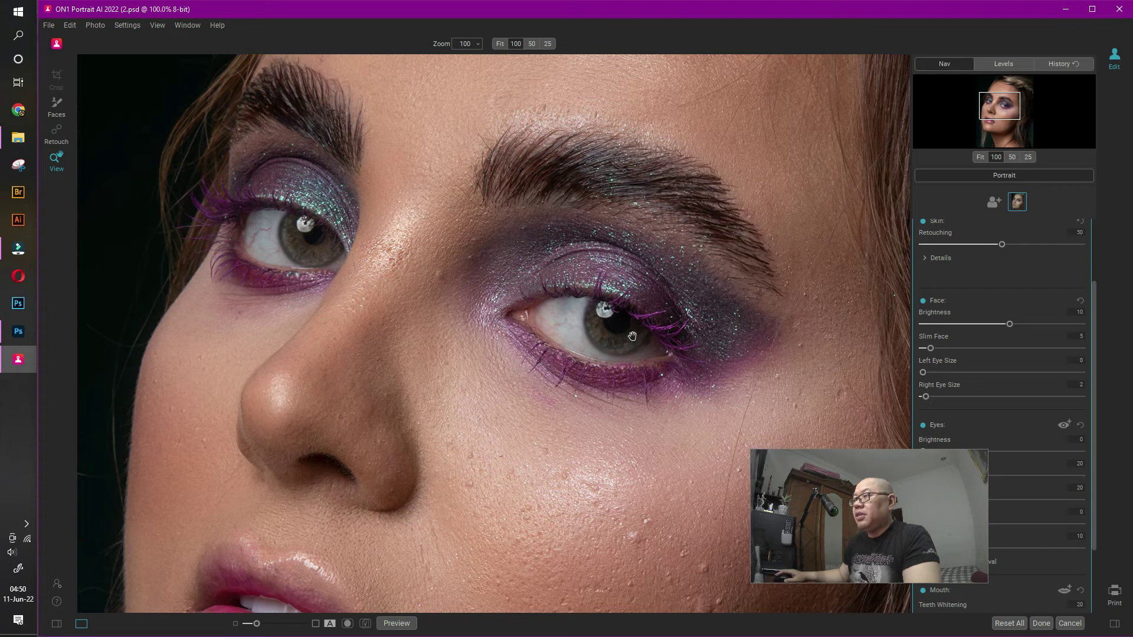
{"action": "left_click", "coordinate": [534, 336]}
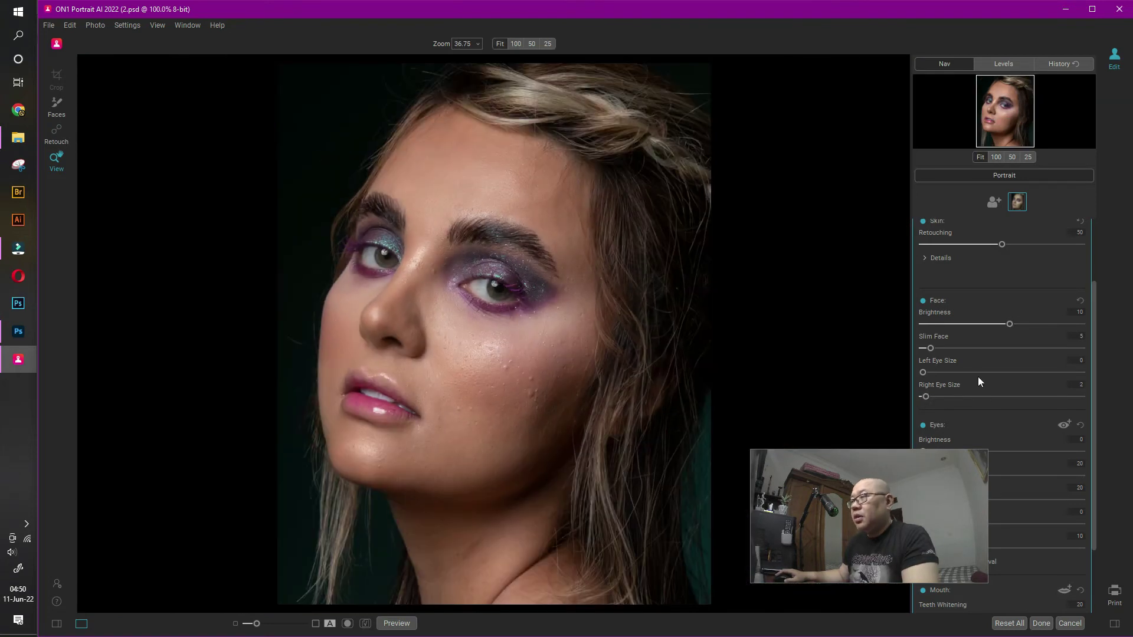
- Set the eyes' Brightness to 95 and Whitening to 99
{"action": "left_click_drag", "start_coordinate": [912, 505], "coordinate": [982, 139]}
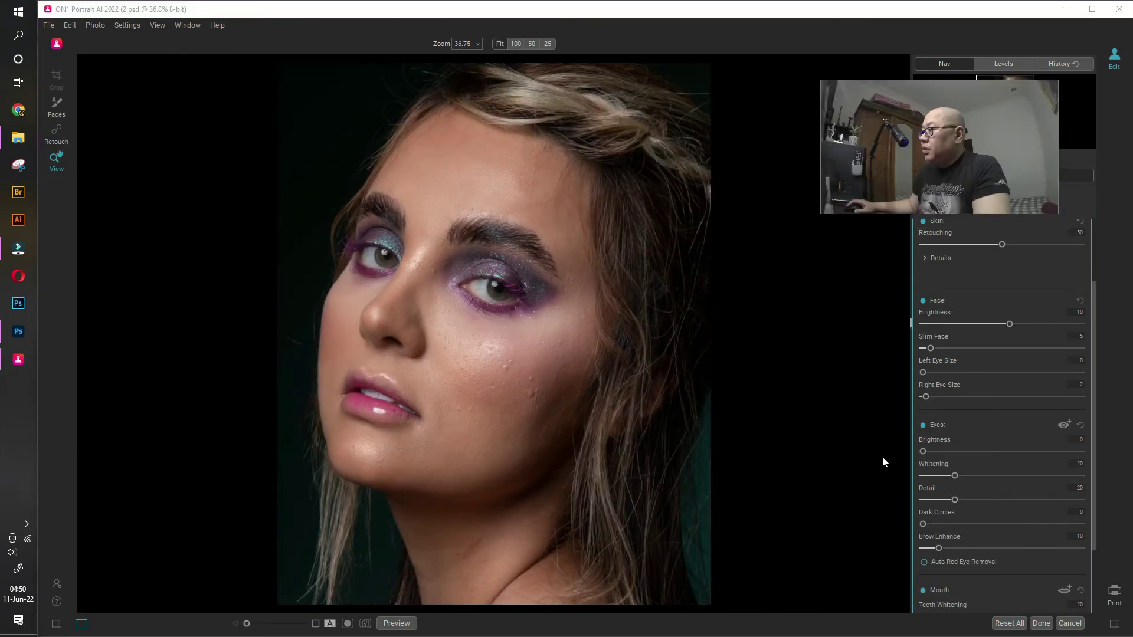
{"action": "left_click", "coordinate": [949, 451]}
{"action": "left_click_drag", "start_coordinate": [950, 452], "coordinate": [1031, 451]}
{"action": "left_click_drag", "start_coordinate": [949, 453], "coordinate": [998, 457]}
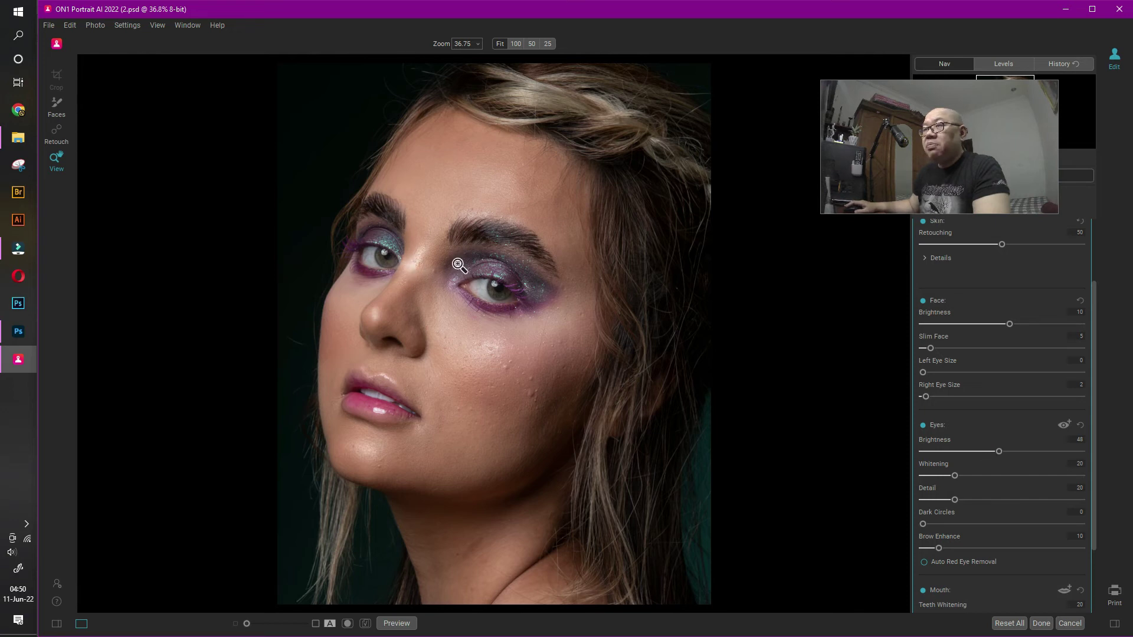
{"action": "left_click", "coordinate": [419, 281]}
{"action": "left_click_drag", "start_coordinate": [1000, 451], "coordinate": [1053, 475]}
{"action": "left_click", "coordinate": [1073, 459]}
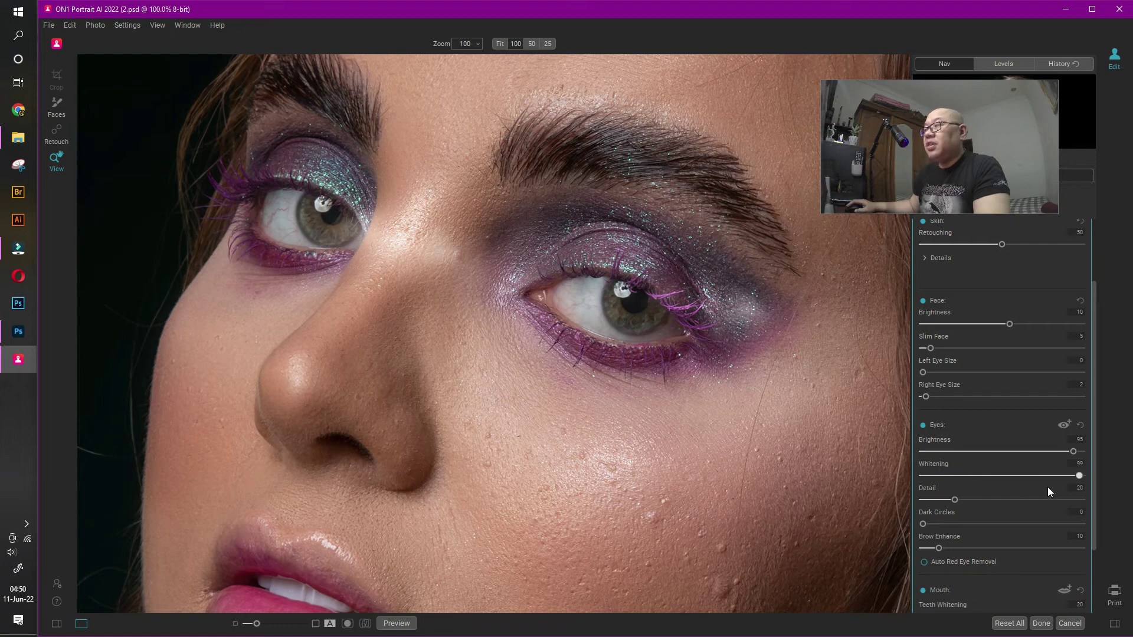
- Try a strong eye Detail of 91, and reduce it to 53
{"action": "left_click", "coordinate": [1036, 500]}
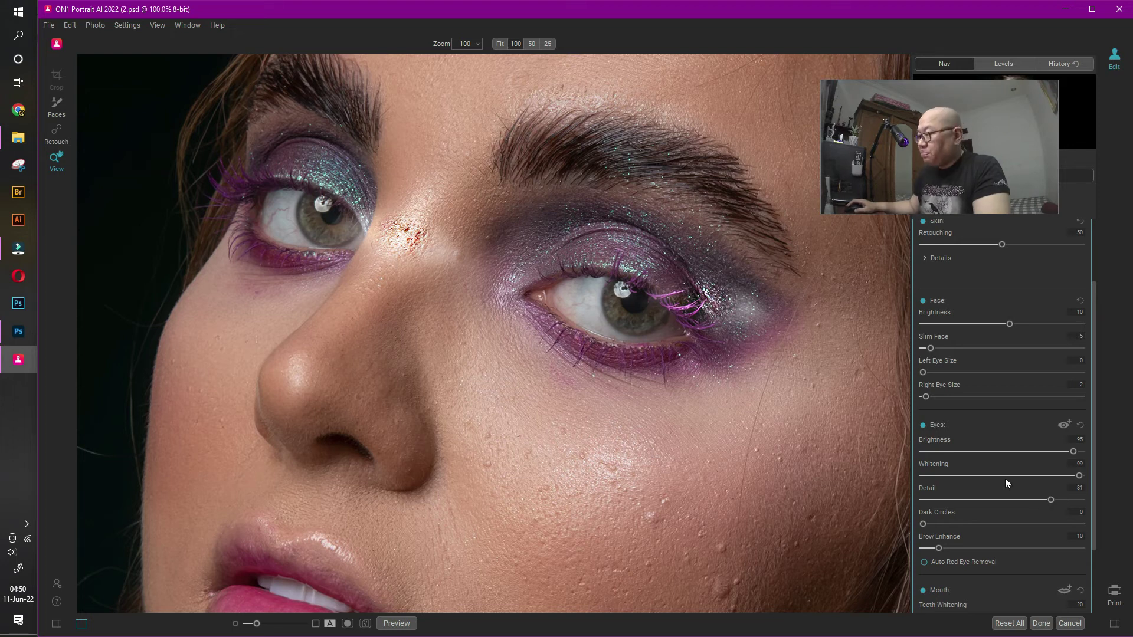
{"action": "left_click", "coordinate": [1007, 500]}
{"action": "left_click_drag", "start_coordinate": [627, 331], "coordinate": [595, 323]}
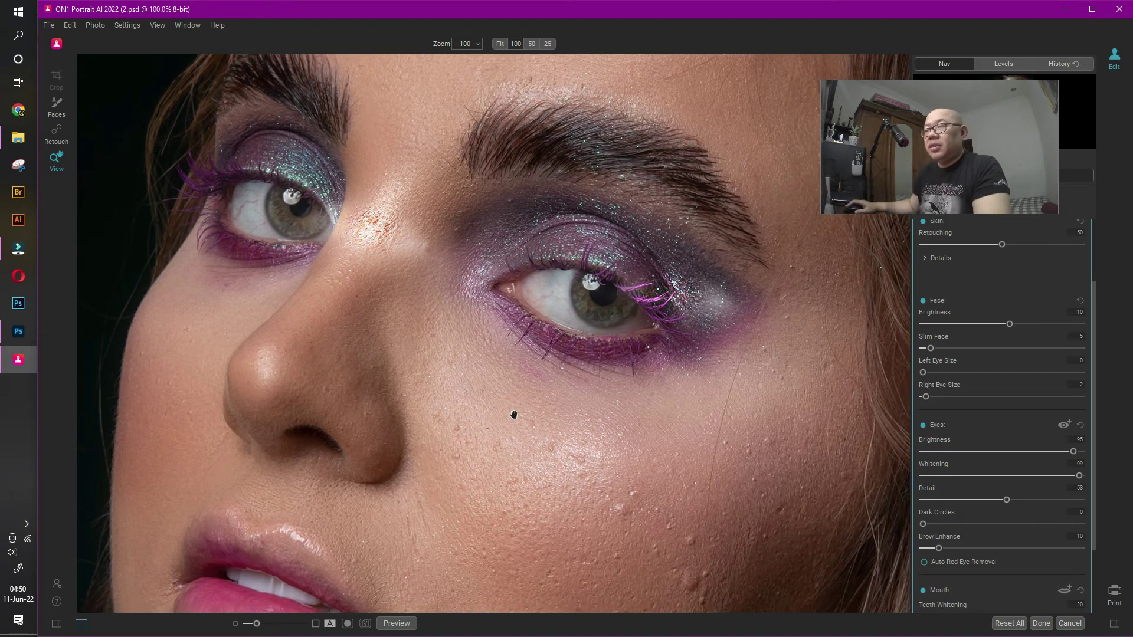
- Cancel the Portrait AI editing of 2.jpg and discard all its changes
{"action": "scroll", "coordinate": [672, 396], "scroll_direction": "down", "scroll_amount": 4}
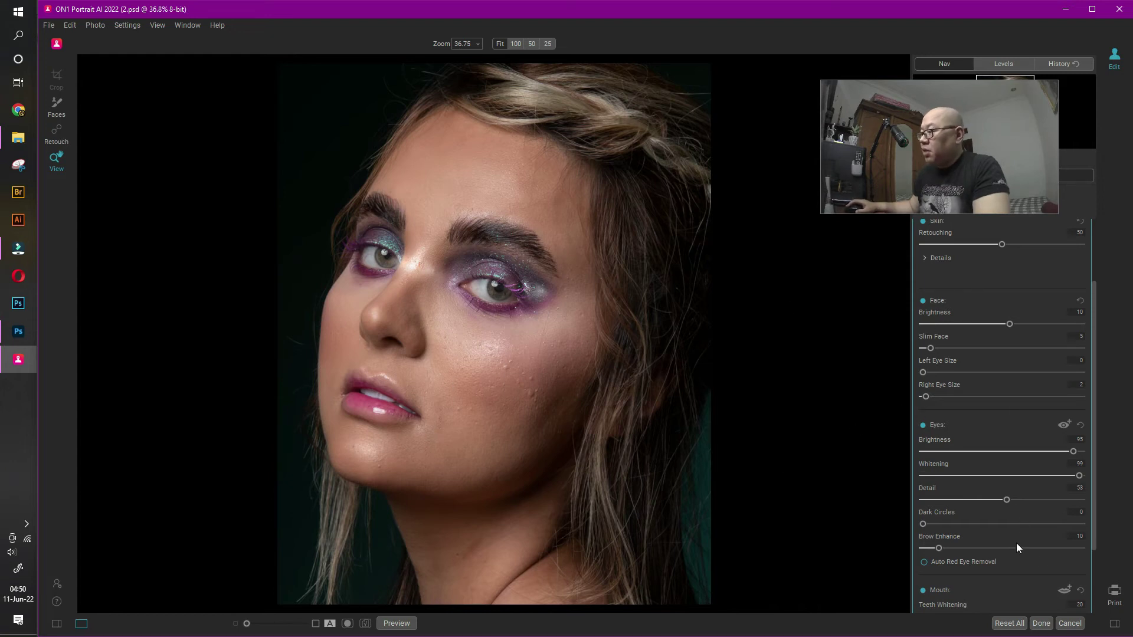
{"action": "left_click", "coordinate": [1070, 623]}
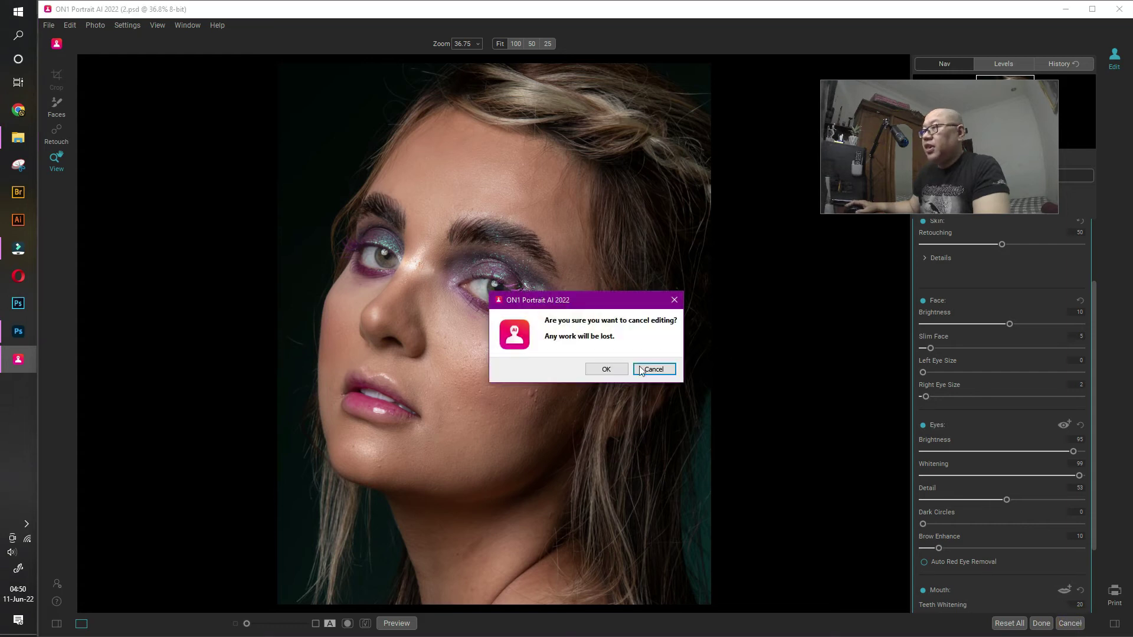
{"action": "left_click", "coordinate": [616, 371]}
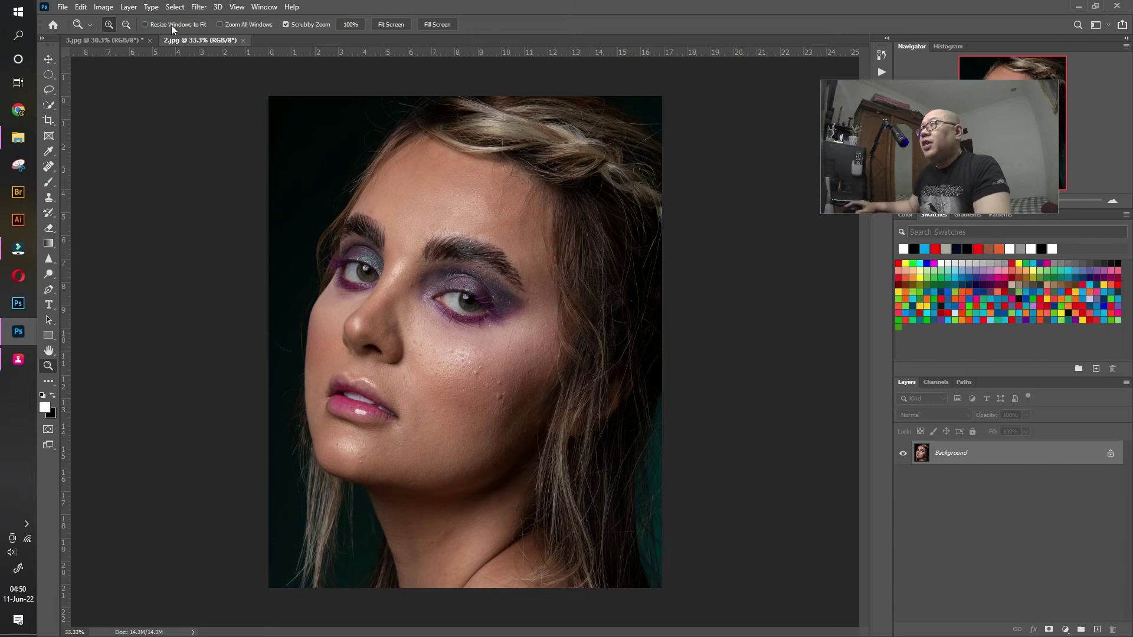
- Use Liquify on 2.jpg to enlarge the left eye of Face #1, setting its Eye Size to 43
{"action": "left_click", "coordinate": [199, 7]}
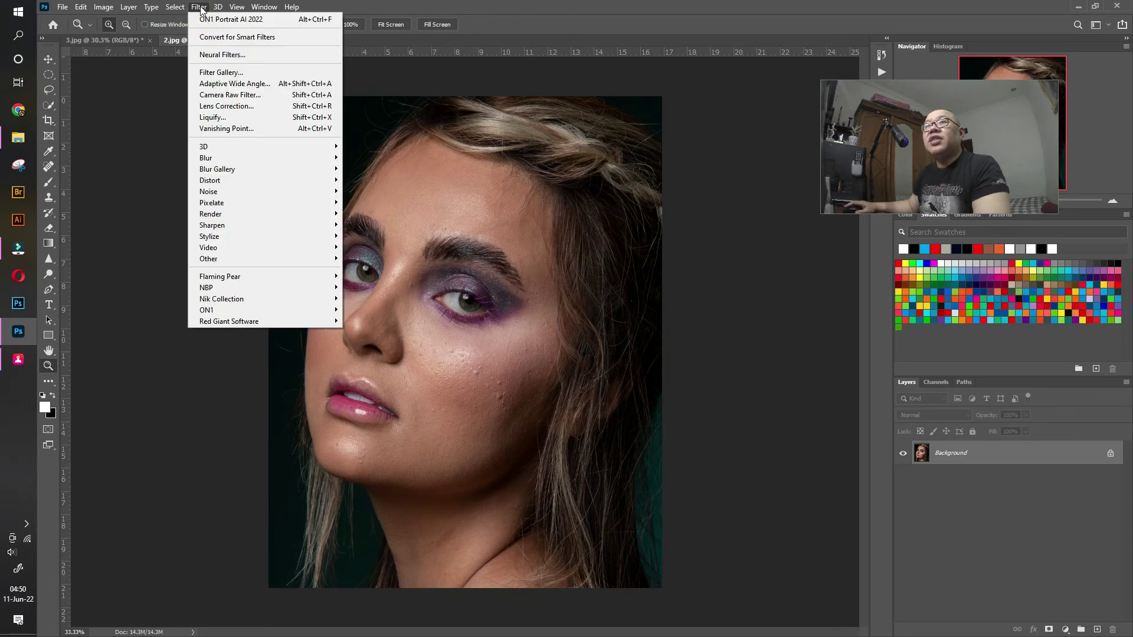
{"action": "left_click", "coordinate": [230, 118]}
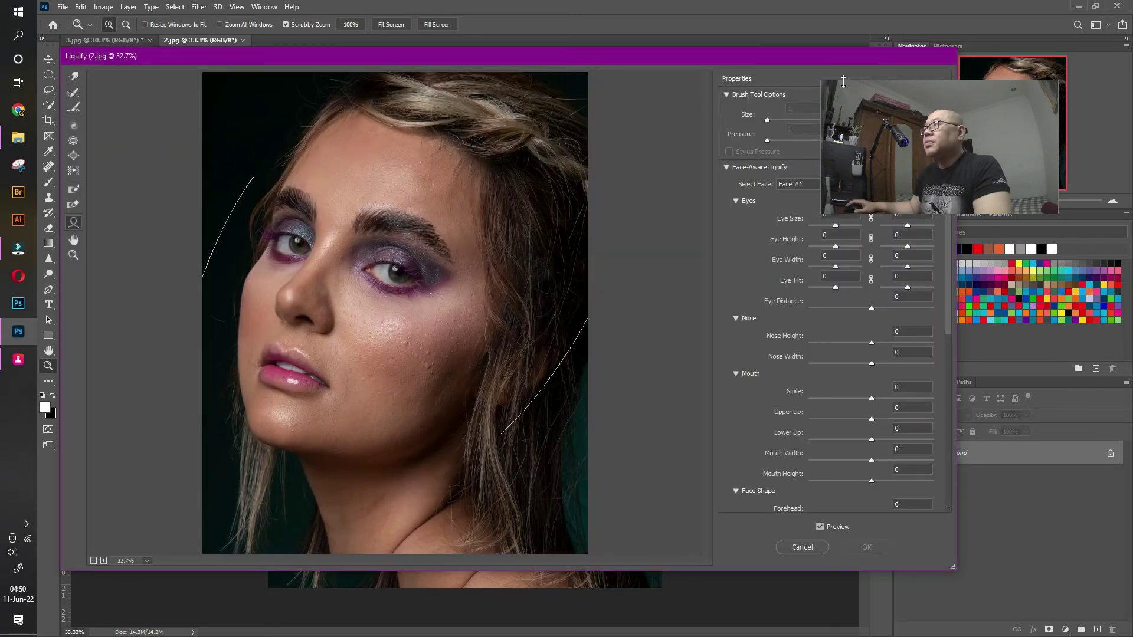
{"action": "mouse_move", "coordinate": [924, 142]}
{"action": "left_mouse_down"}
{"action": "mouse_move", "coordinate": [952, 227]}
{"action": "mouse_move", "coordinate": [968, 527]}
{"action": "left_mouse_up"}
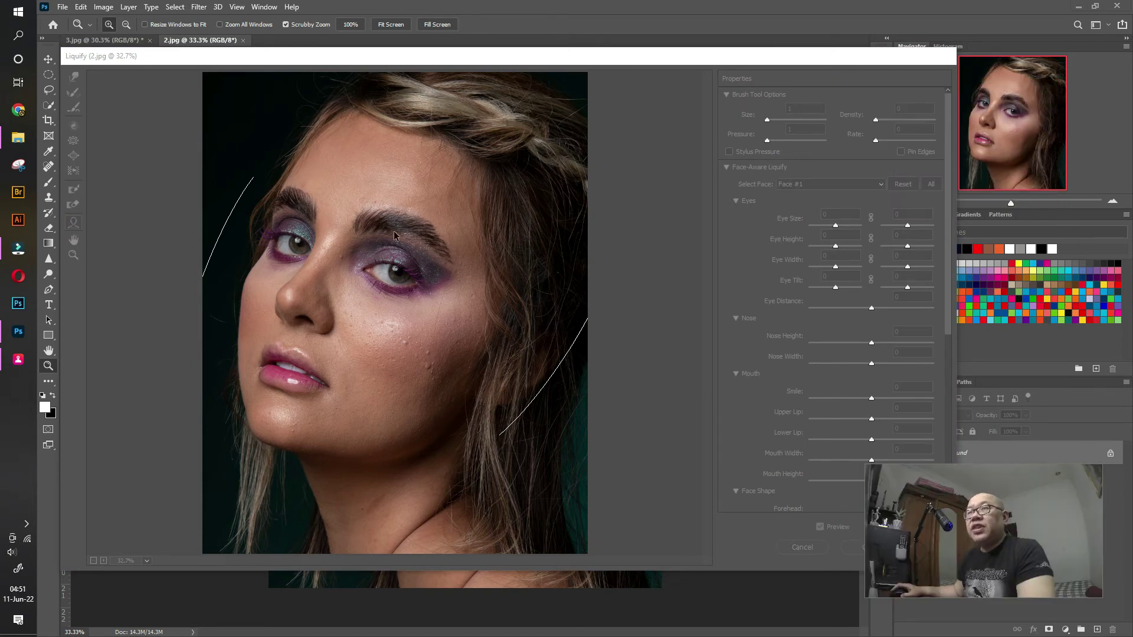
{"action": "left_click", "coordinate": [68, 238]}
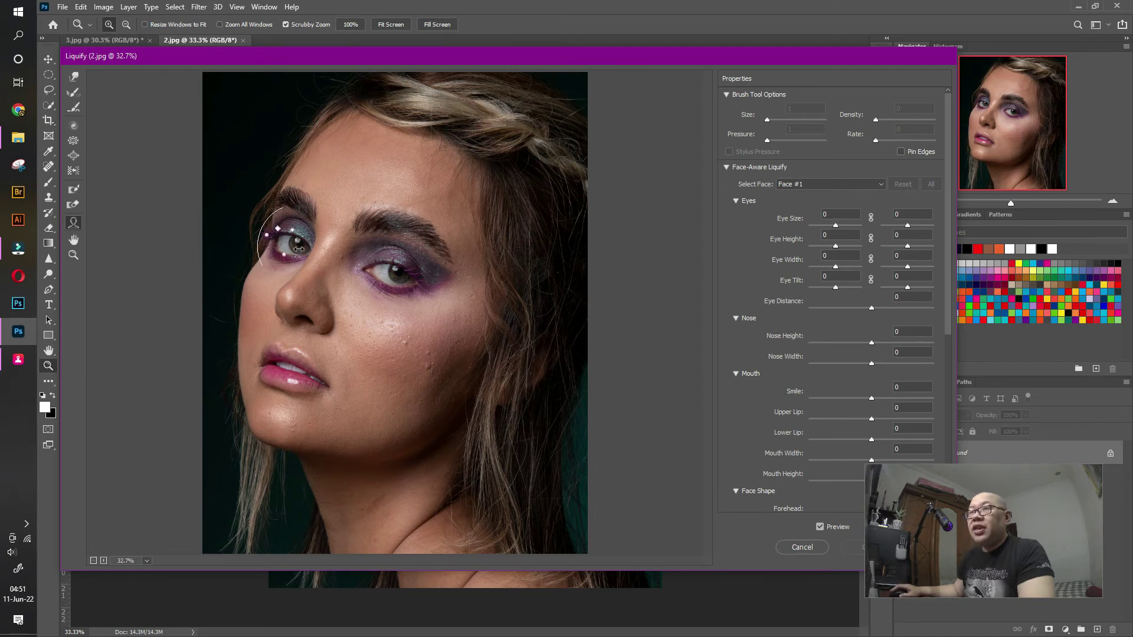
{"action": "mouse_move", "coordinate": [835, 226]}
{"action": "left_mouse_down"}
{"action": "mouse_move", "coordinate": [854, 231]}
{"action": "mouse_move", "coordinate": [841, 230]}
{"action": "left_mouse_up"}
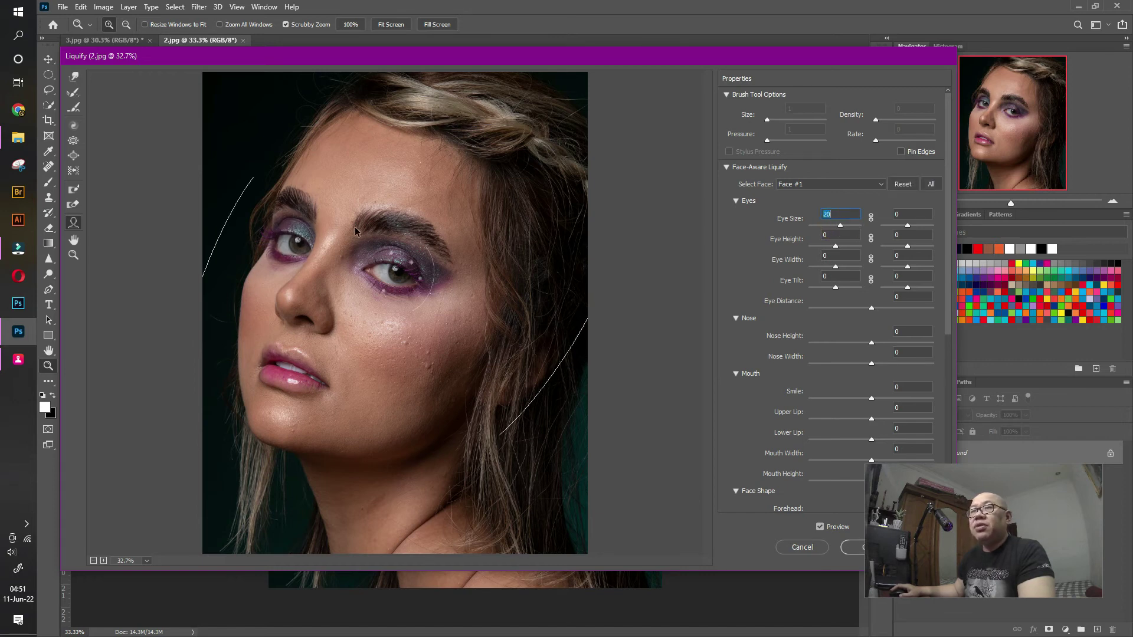
{"action": "left_click", "coordinate": [73, 255]}
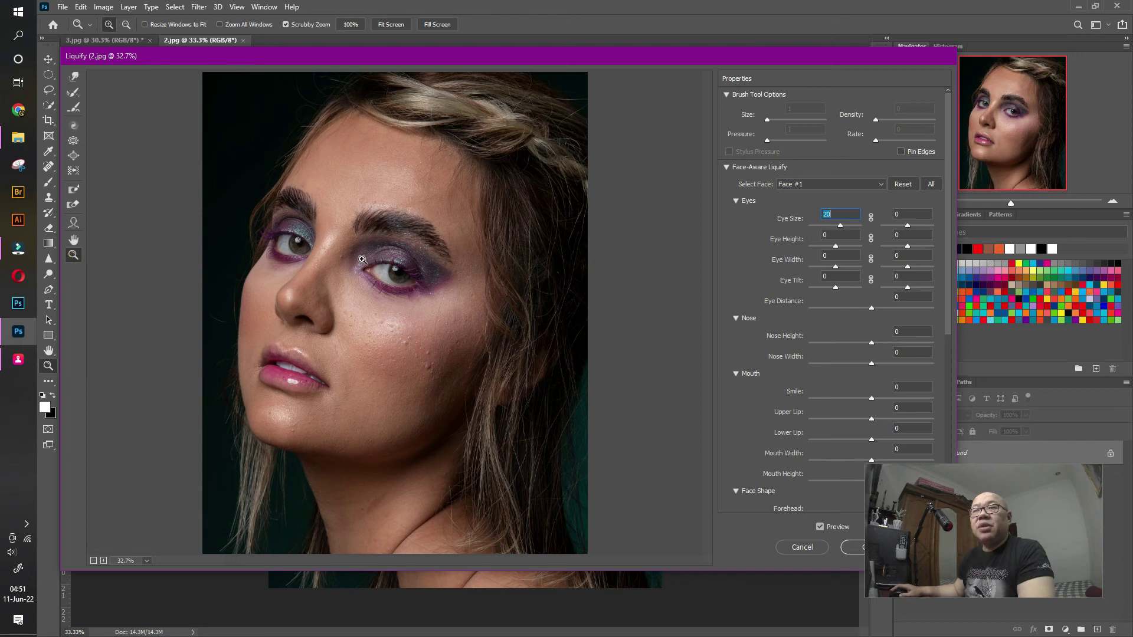
{"action": "left_click", "coordinate": [357, 251]}
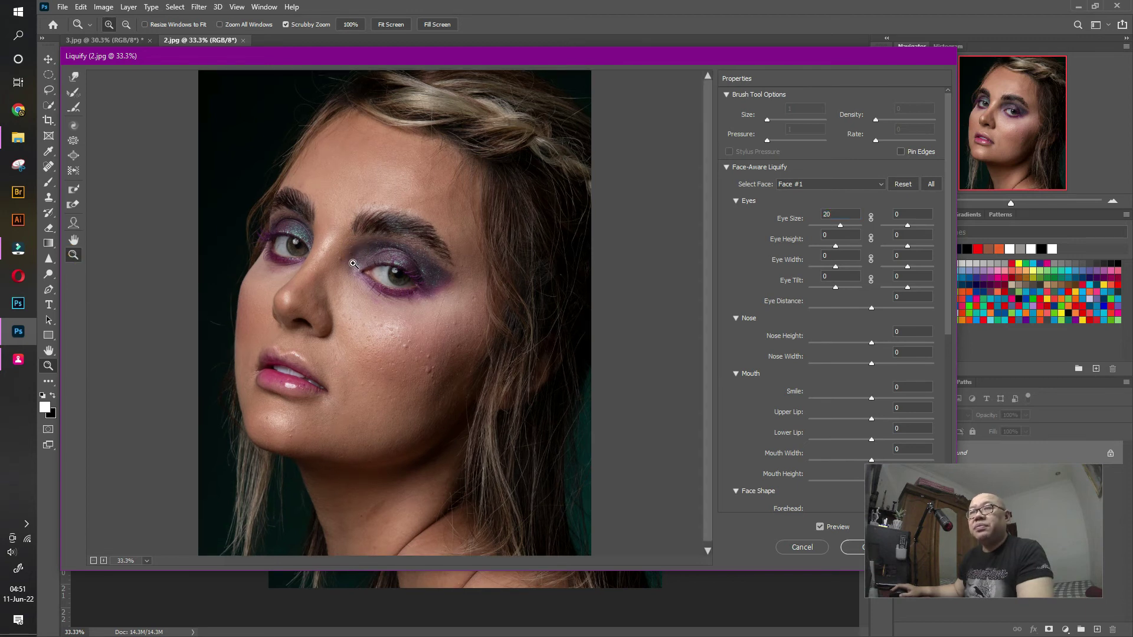
{"action": "left_click", "coordinate": [353, 263]}
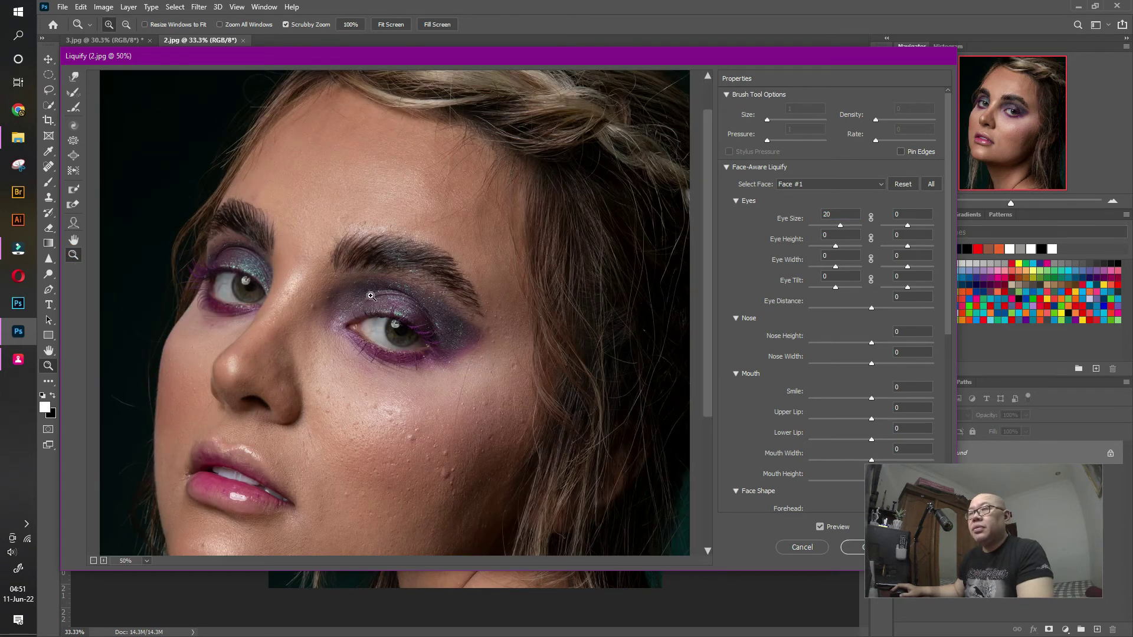
{"action": "left_click_drag", "start_coordinate": [841, 227], "coordinate": [846, 226]}
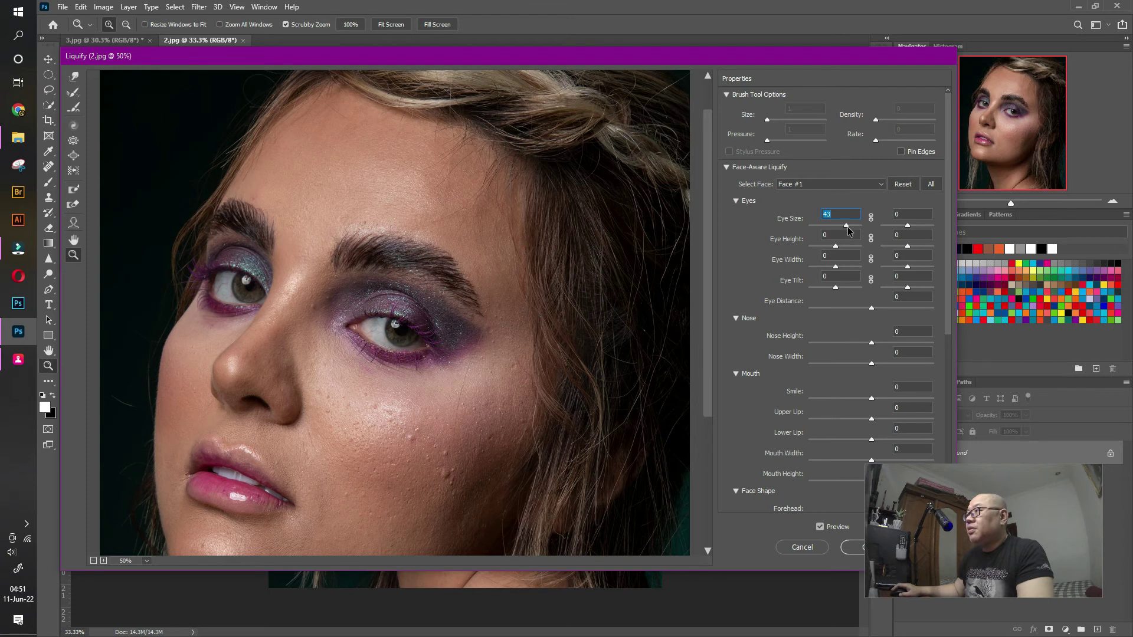
- Set Face #1's Eye Size to 31 for the left eye and 47 for the right eye
{"action": "left_click_drag", "start_coordinate": [846, 228], "coordinate": [843, 226]}
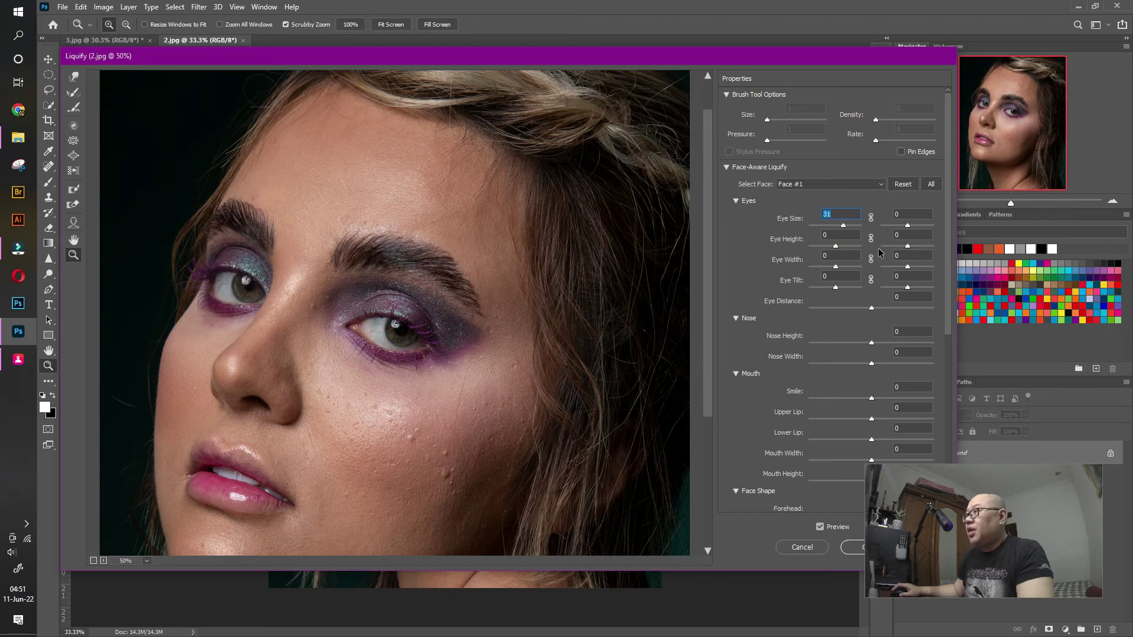
{"action": "left_click_drag", "start_coordinate": [907, 226], "coordinate": [911, 226]}
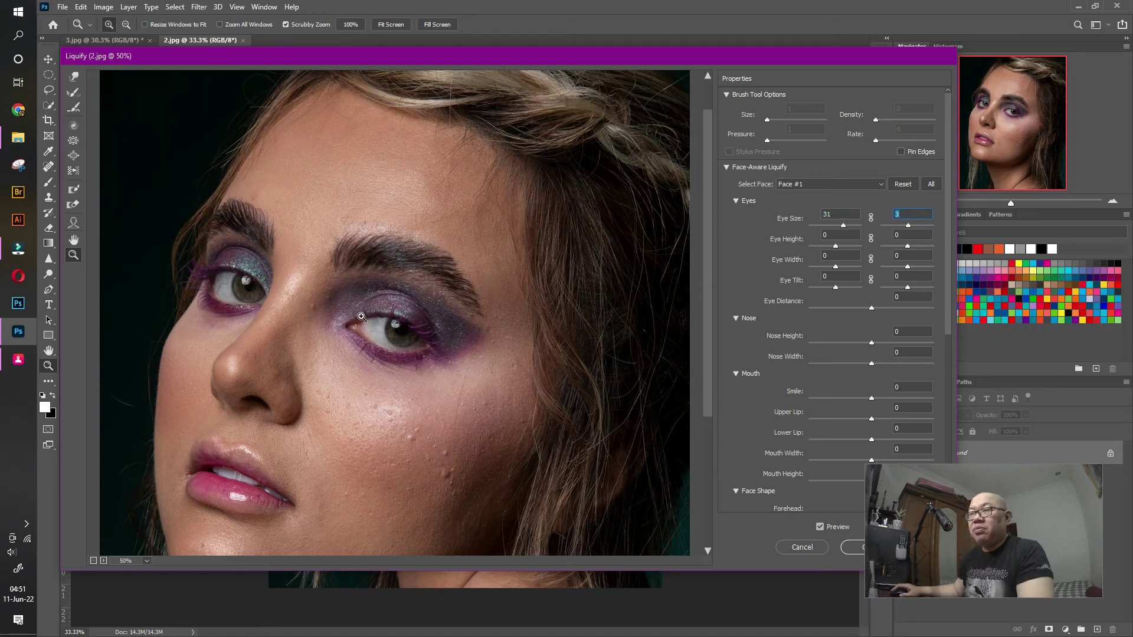
{"action": "left_click_drag", "start_coordinate": [908, 226], "coordinate": [917, 226]}
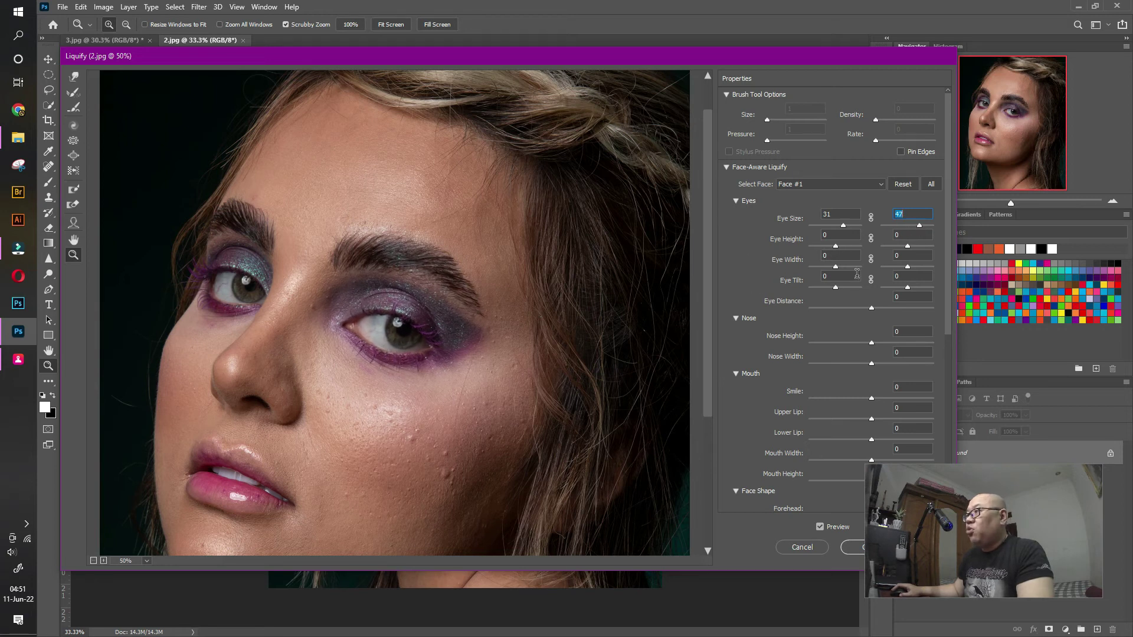
- Set the Eye Height to 52 left and 61 right, and the Eye Width to 3 left and 24 right
{"action": "left_click_drag", "start_coordinate": [838, 248], "coordinate": [923, 249]}
{"action": "mouse_move", "coordinate": [836, 270]}
{"action": "left_mouse_down"}
{"action": "mouse_move", "coordinate": [861, 271]}
{"action": "mouse_move", "coordinate": [837, 271]}
{"action": "left_mouse_up"}
{"action": "left_click", "coordinate": [922, 273]}
{"action": "left_click_drag", "start_coordinate": [909, 268], "coordinate": [914, 268]}
- Set Eye Tilt to 31 left and -31 right, Eye Distance to -22, Nose Height to -23 and Nose Width to -5
{"action": "mouse_move", "coordinate": [836, 290]}
{"action": "left_mouse_down"}
{"action": "mouse_move", "coordinate": [859, 292]}
{"action": "mouse_move", "coordinate": [838, 291]}
{"action": "left_mouse_up"}
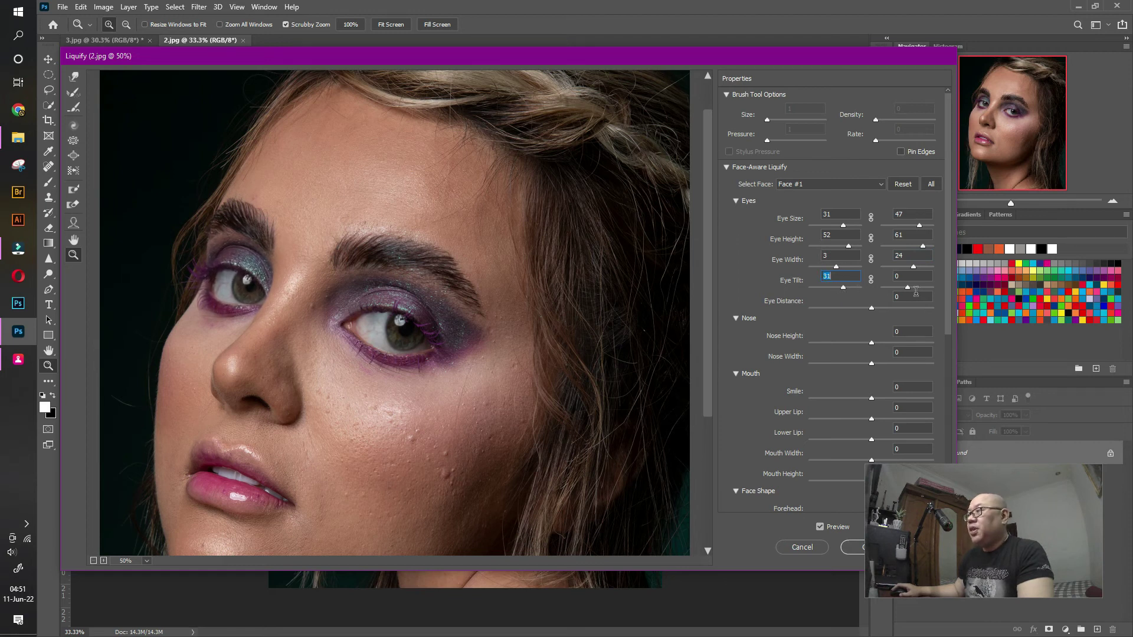
{"action": "left_click_drag", "start_coordinate": [908, 290], "coordinate": [867, 366]}
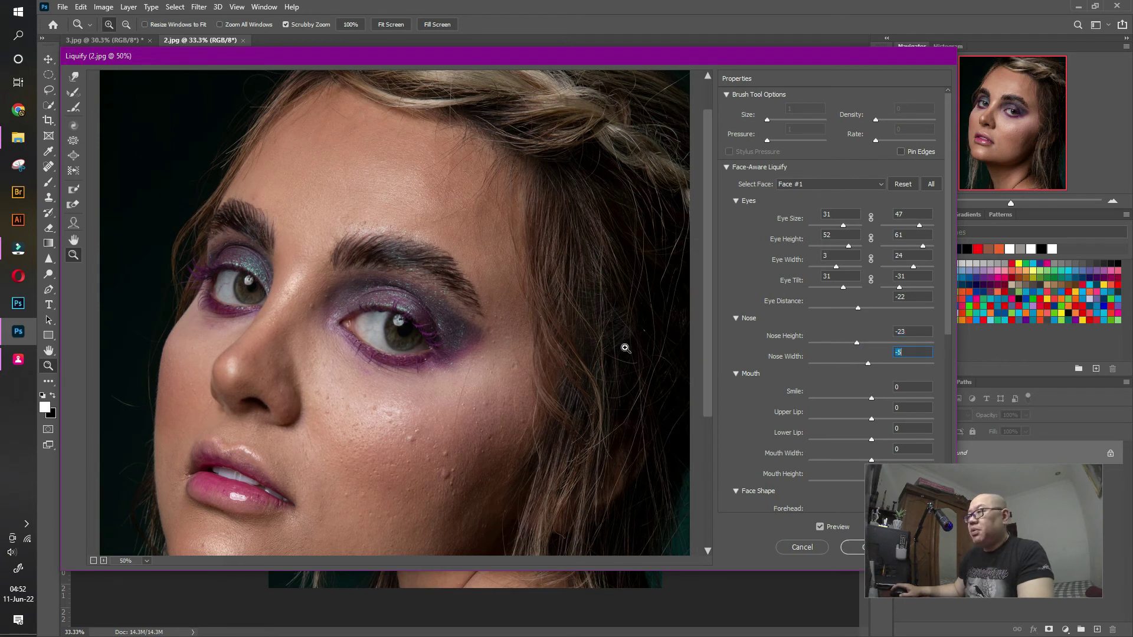
- Reshape the mouth with Smile 100, Upper Lip 22, Lower Lip -29 and Mouth Width 15
{"action": "left_click_drag", "start_coordinate": [708, 321], "coordinate": [708, 396]}
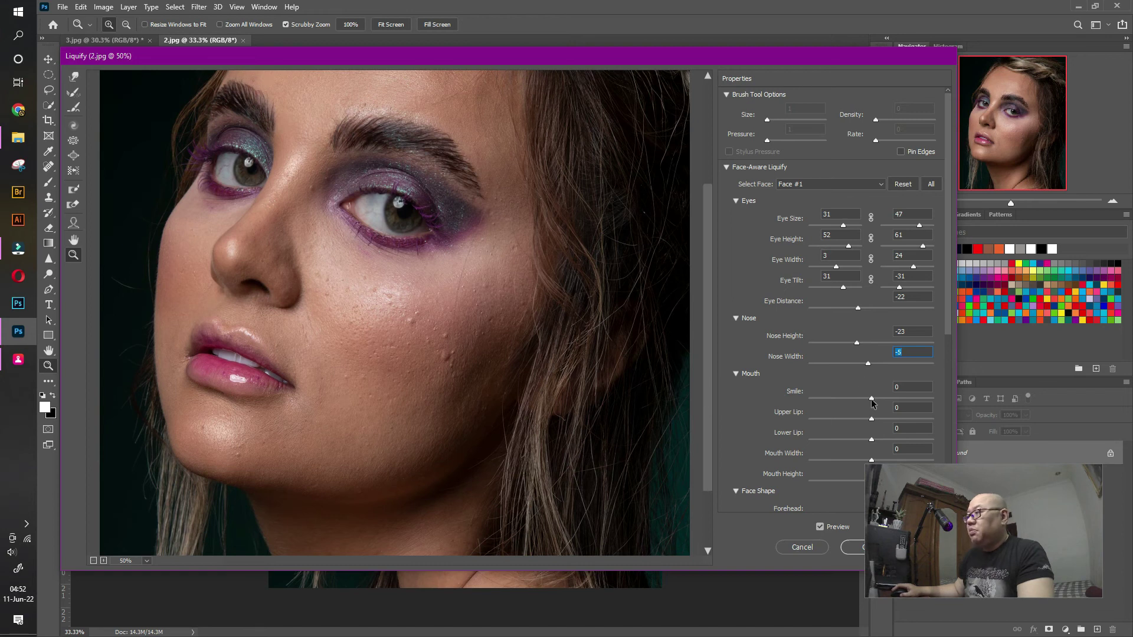
{"action": "left_click_drag", "start_coordinate": [871, 401], "coordinate": [842, 461]}
{"action": "type", "text": "100"}
{"action": "key", "text": "Return"}
{"action": "left_click_drag", "start_coordinate": [925, 497], "coordinate": [916, 319]}
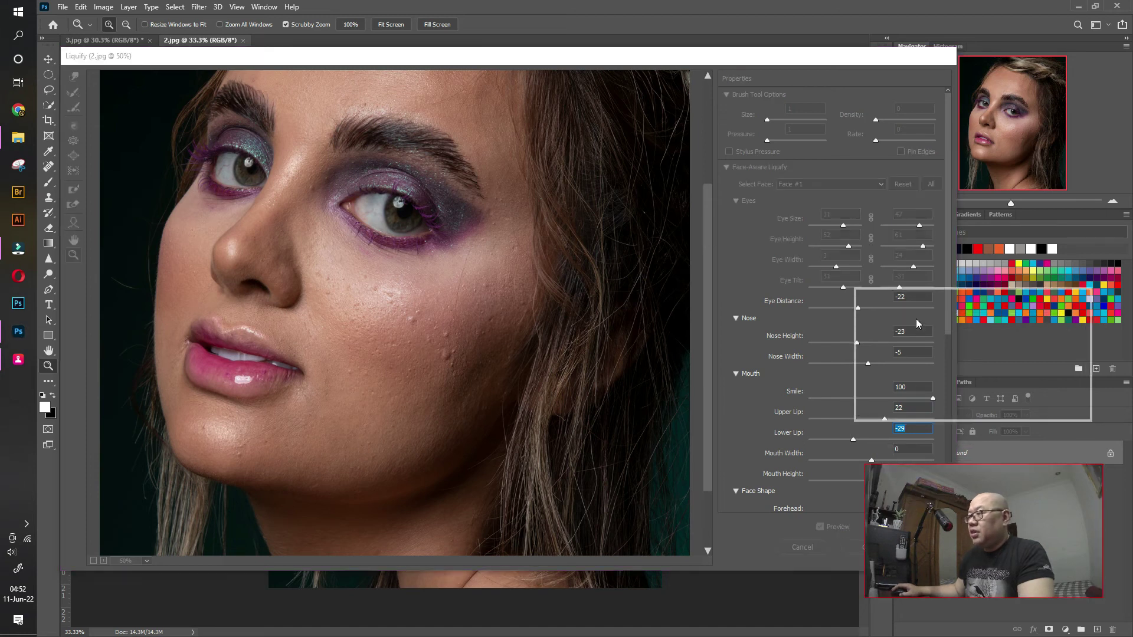
{"action": "left_click", "coordinate": [878, 463]}
{"action": "mouse_move", "coordinate": [871, 461]}
{"action": "left_mouse_down"}
{"action": "mouse_move", "coordinate": [907, 465]}
{"action": "mouse_move", "coordinate": [880, 465]}
{"action": "left_mouse_up"}
- Try a Forehead value of 89 in the face shape settings, and reduce it to 22
{"action": "scroll", "coordinate": [811, 424], "scroll_direction": "down", "scroll_amount": 3}
{"action": "scroll", "coordinate": [810, 424], "scroll_direction": "down", "scroll_amount": 3}
{"action": "left_click_drag", "start_coordinate": [943, 346], "coordinate": [941, 536]}
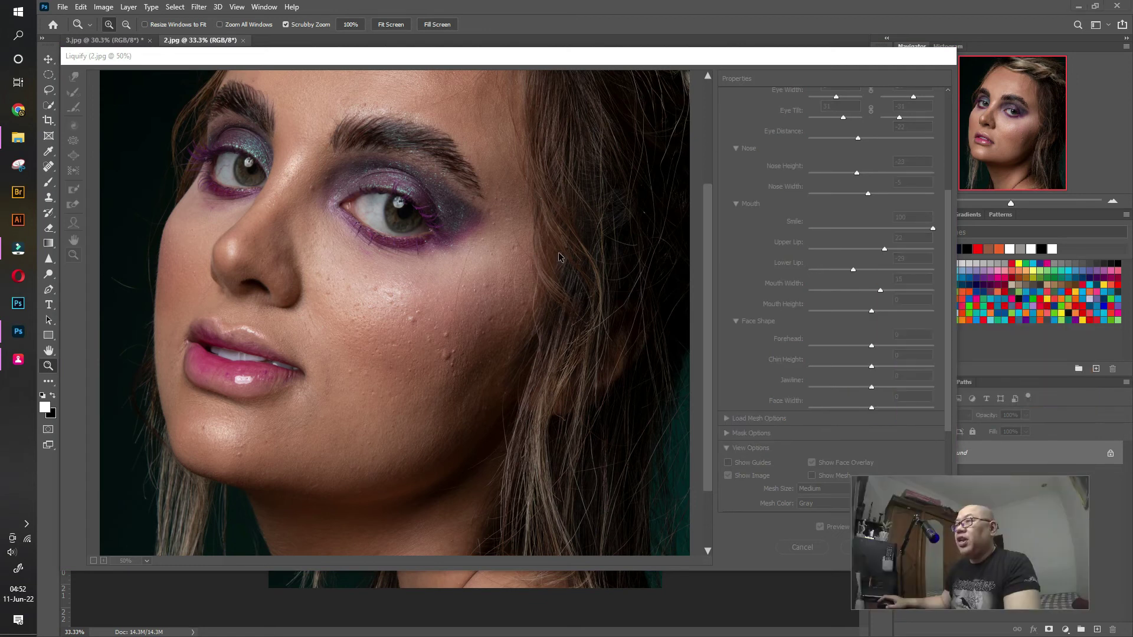
{"action": "left_click", "coordinate": [544, 236]}
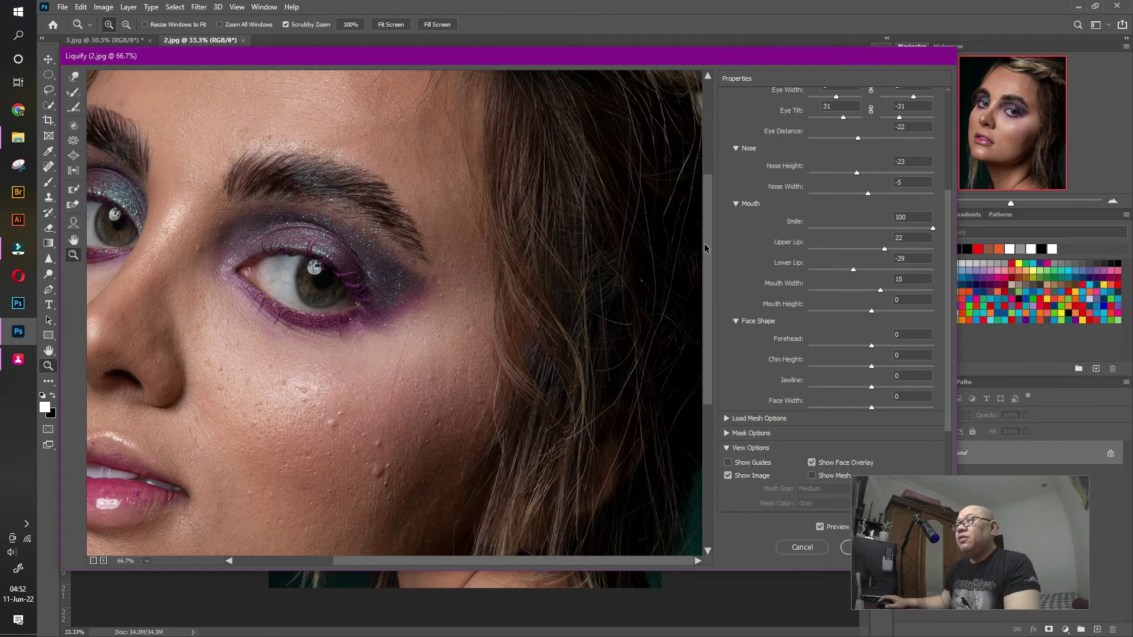
{"action": "left_click_drag", "start_coordinate": [704, 242], "coordinate": [699, 175]}
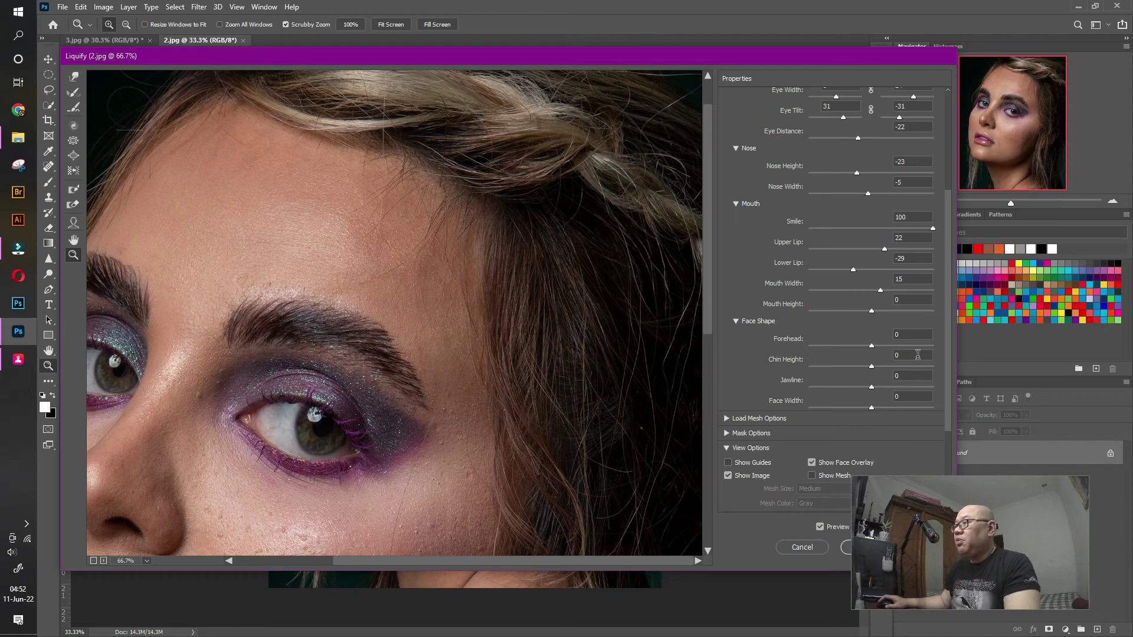
{"action": "left_click_drag", "start_coordinate": [872, 346], "coordinate": [924, 346]}
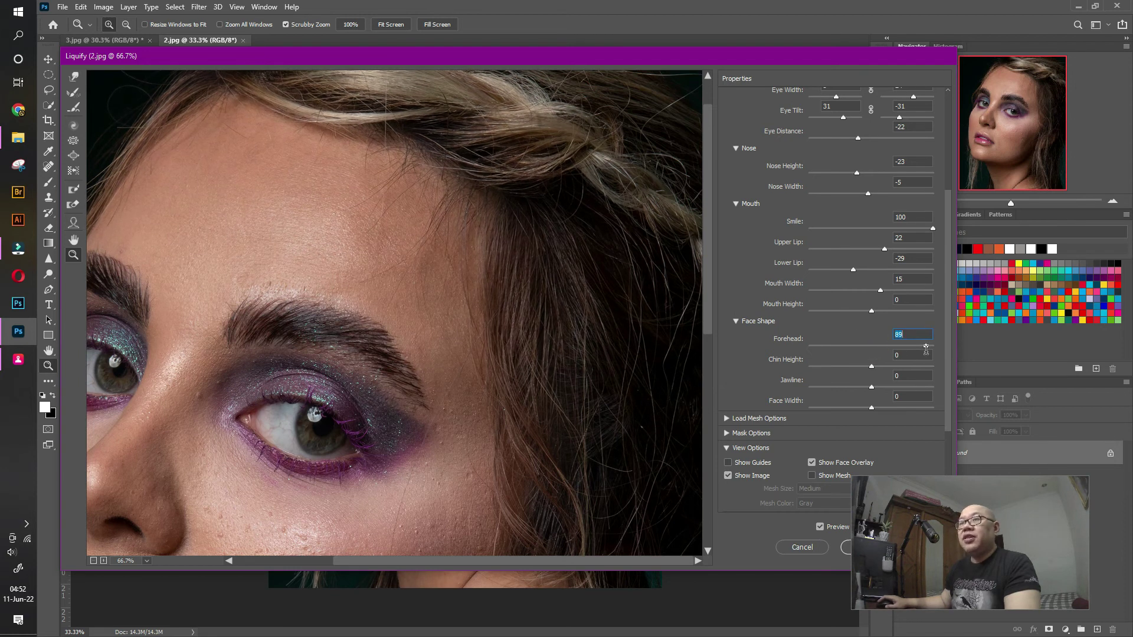
{"action": "left_click_drag", "start_coordinate": [790, 351], "coordinate": [885, 349]}
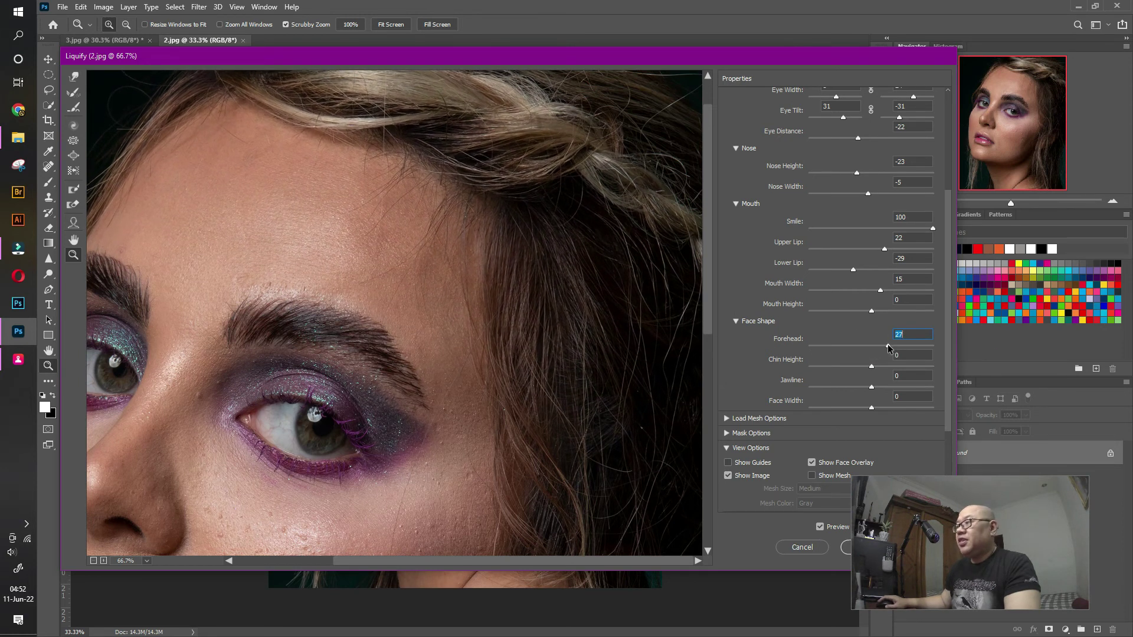
- Set the Chin Height to -42 and apply the Liquify changes to 2.jpg
{"action": "left_click", "coordinate": [401, 331]}
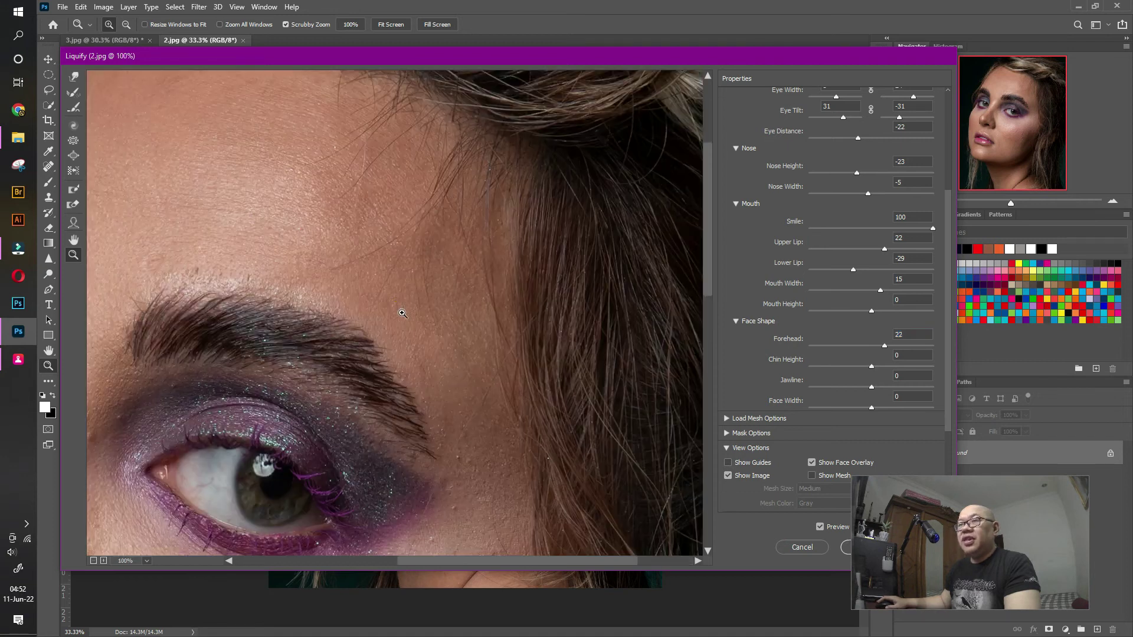
{"action": "left_click", "coordinate": [401, 339], "text": "alt"}
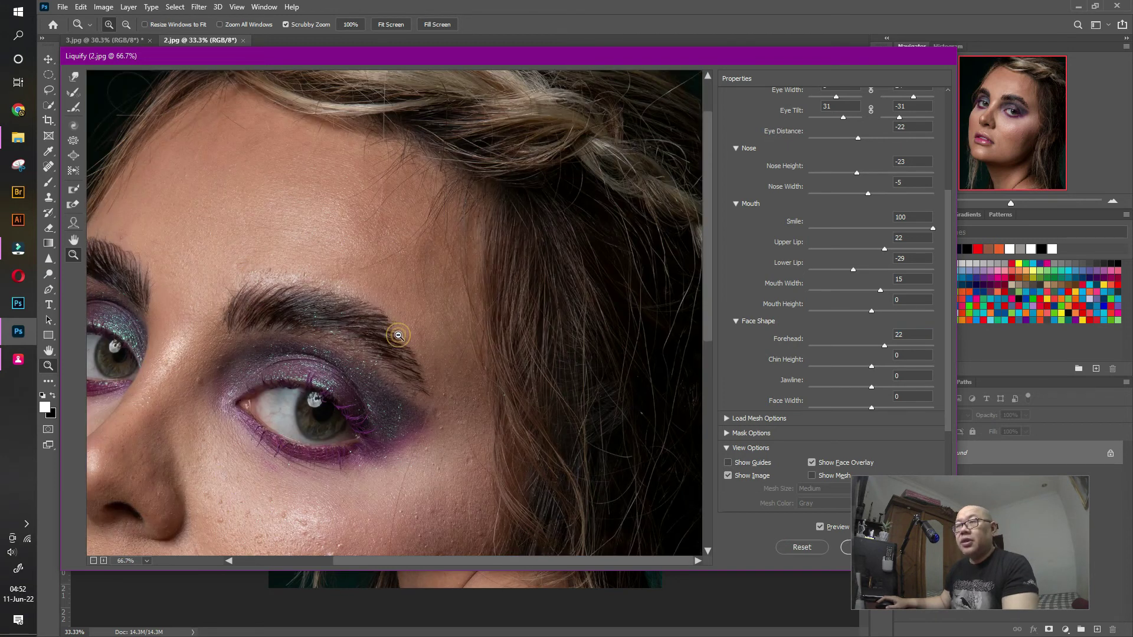
{"action": "left_click", "coordinate": [398, 342], "text": "alt"}
{"action": "left_click", "coordinate": [402, 355], "text": "alt"}
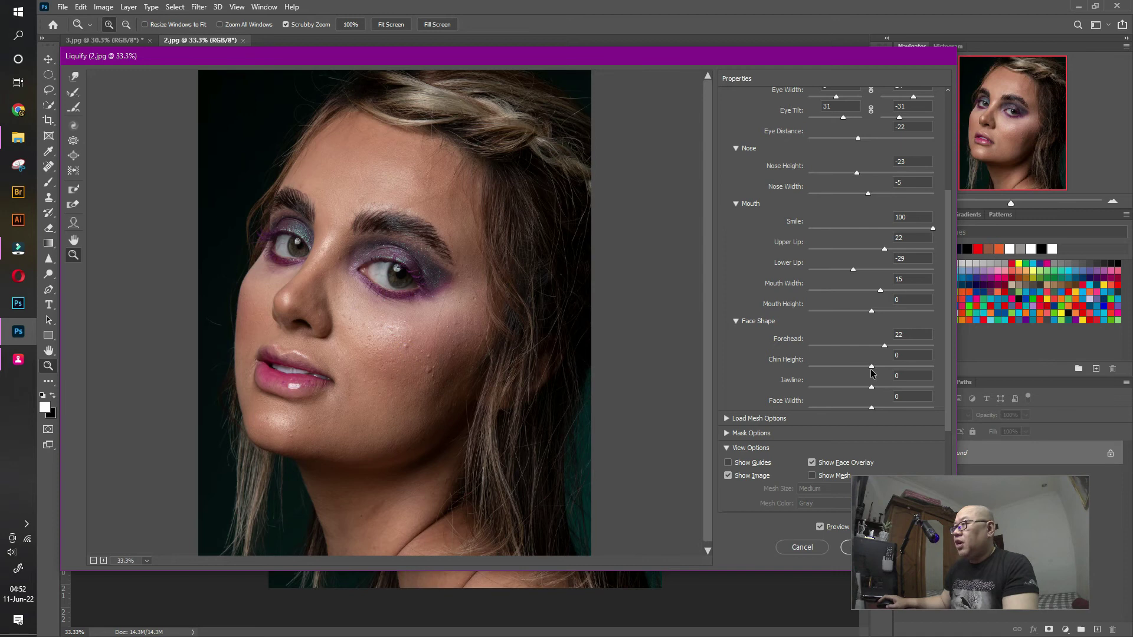
{"action": "left_click_drag", "start_coordinate": [872, 367], "coordinate": [846, 372]}
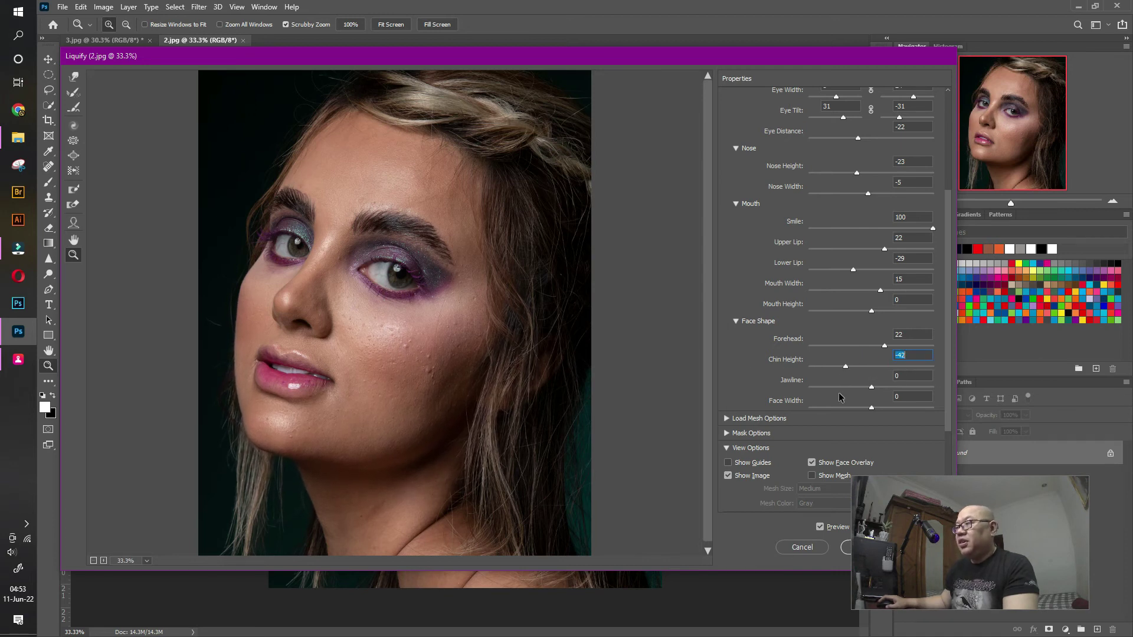
{"action": "left_click_drag", "start_coordinate": [1019, 601], "coordinate": [1028, 442]}
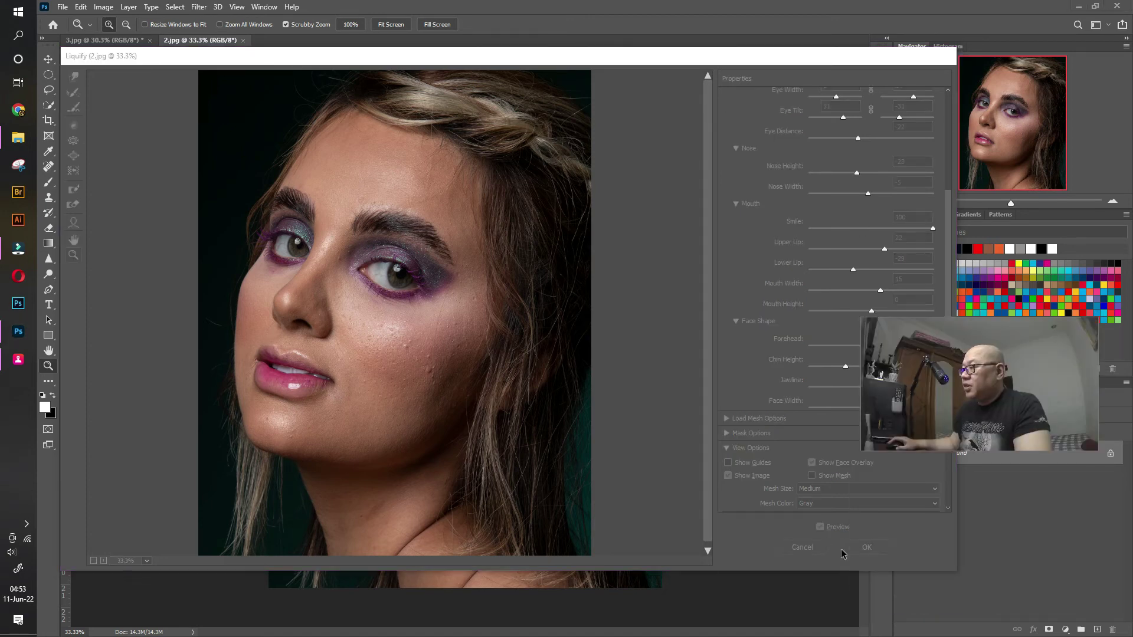
{"action": "left_click", "coordinate": [825, 553]}
{"action": "left_click", "coordinate": [867, 547]}
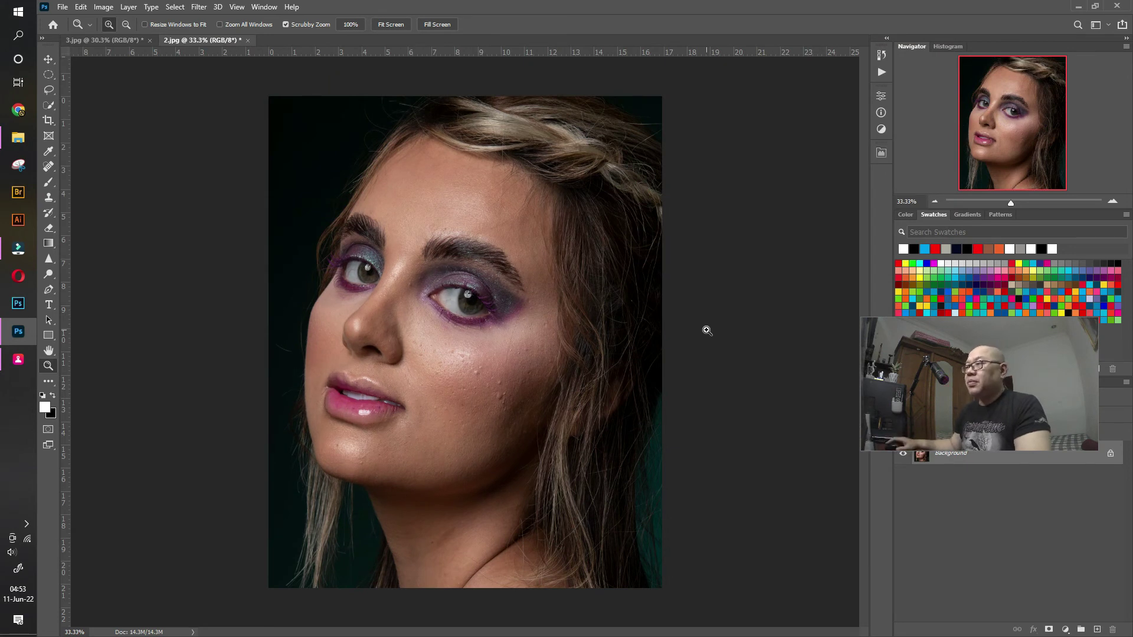
- Open the portrait 1.jpg from the Music folder in Photoshop
{"action": "left_click_drag", "start_coordinate": [931, 383], "coordinate": [898, 499]}
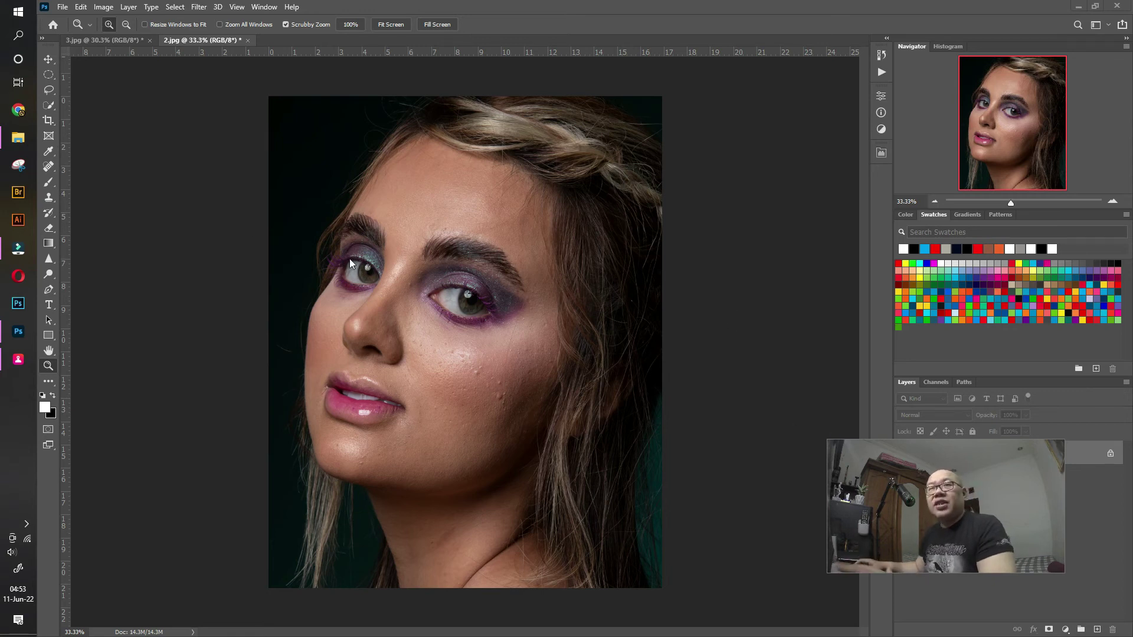
{"action": "left_click", "coordinate": [17, 138]}
{"action": "left_click", "coordinate": [255, 158]}
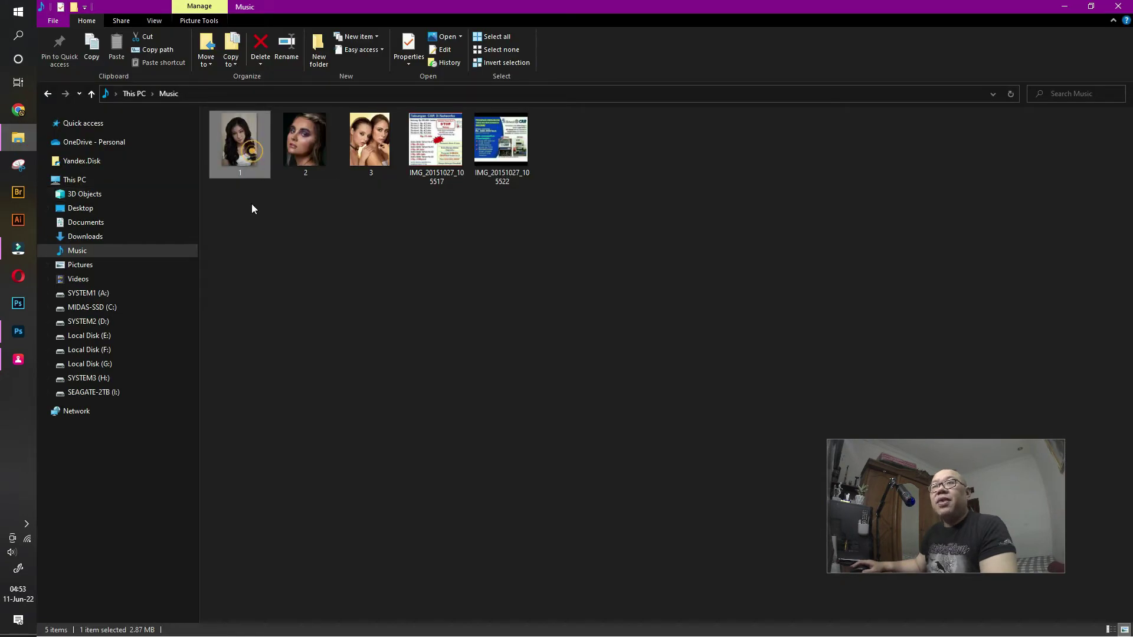
{"action": "left_click_drag", "start_coordinate": [248, 182], "coordinate": [534, 137]}
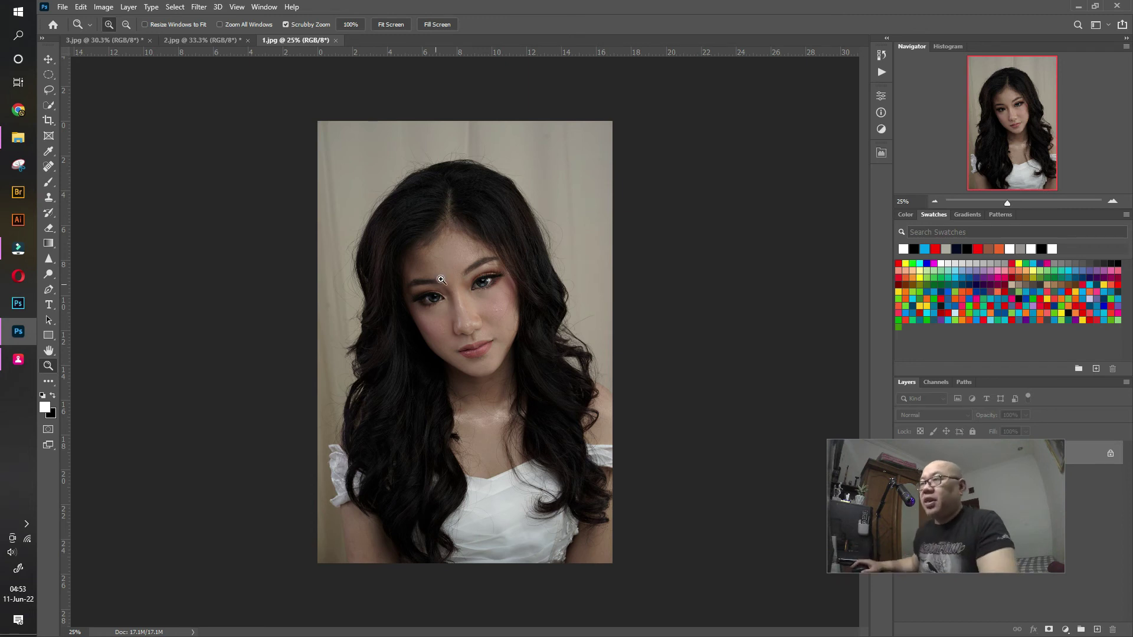
- Open 1.jpg in the ON1 Portrait AI 2022 plugin
{"action": "left_click", "coordinate": [208, 7]}
{"action": "mouse_move", "coordinate": [266, 310]}
{"action": "left_click", "coordinate": [384, 310]}
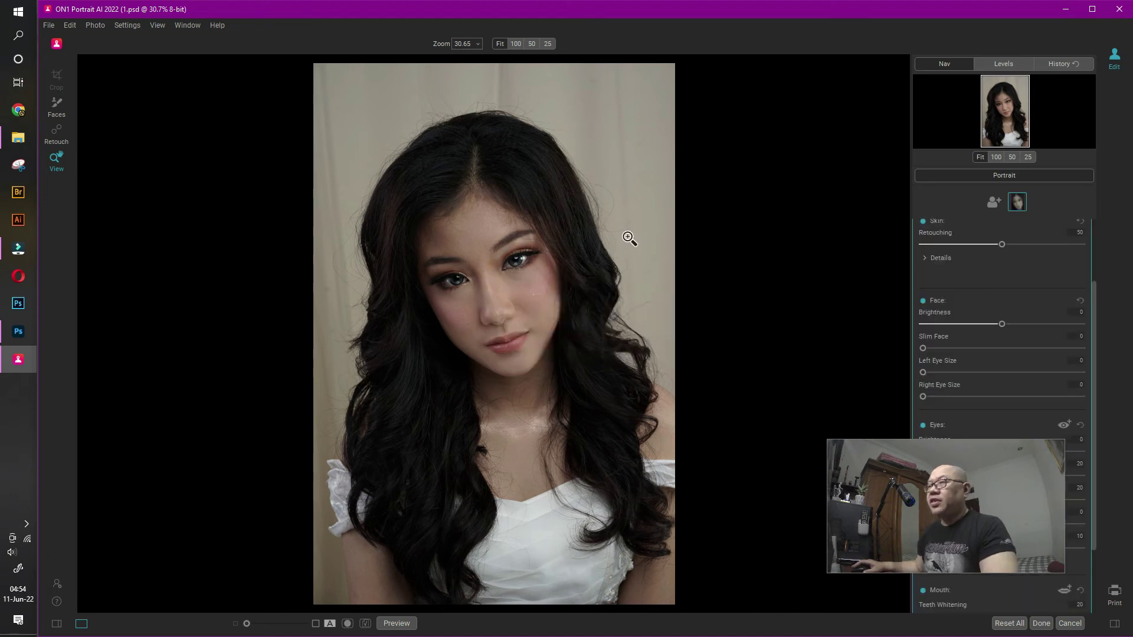
- Set the face Brightness to 22, and try the Slim Face adjustment before returning it to 0
{"action": "left_click_drag", "start_coordinate": [971, 474], "coordinate": [806, 498]}
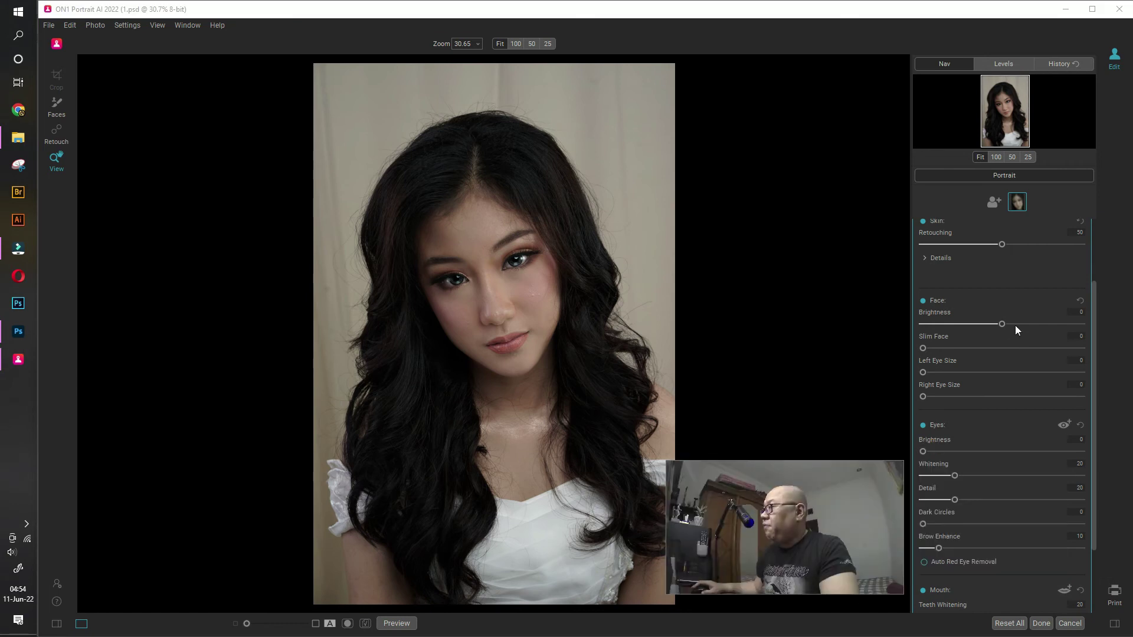
{"action": "mouse_move", "coordinate": [1002, 323]}
{"action": "left_mouse_down"}
{"action": "mouse_move", "coordinate": [1064, 321]}
{"action": "mouse_move", "coordinate": [1000, 323]}
{"action": "mouse_move", "coordinate": [1019, 328]}
{"action": "left_mouse_up"}
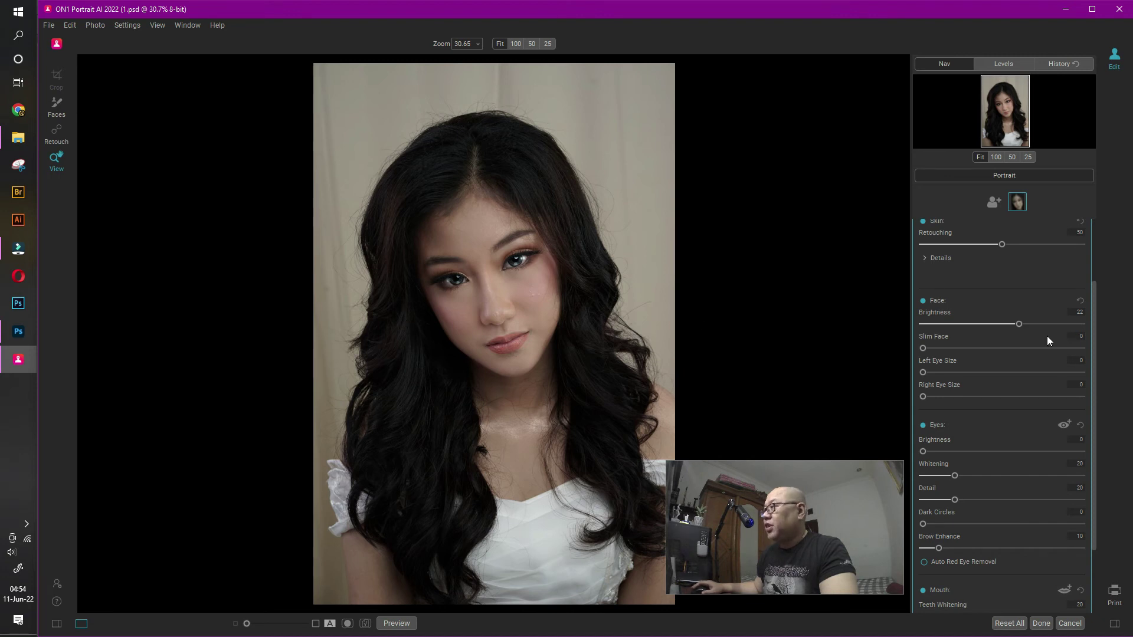
{"action": "left_click_drag", "start_coordinate": [932, 349], "coordinate": [897, 346]}
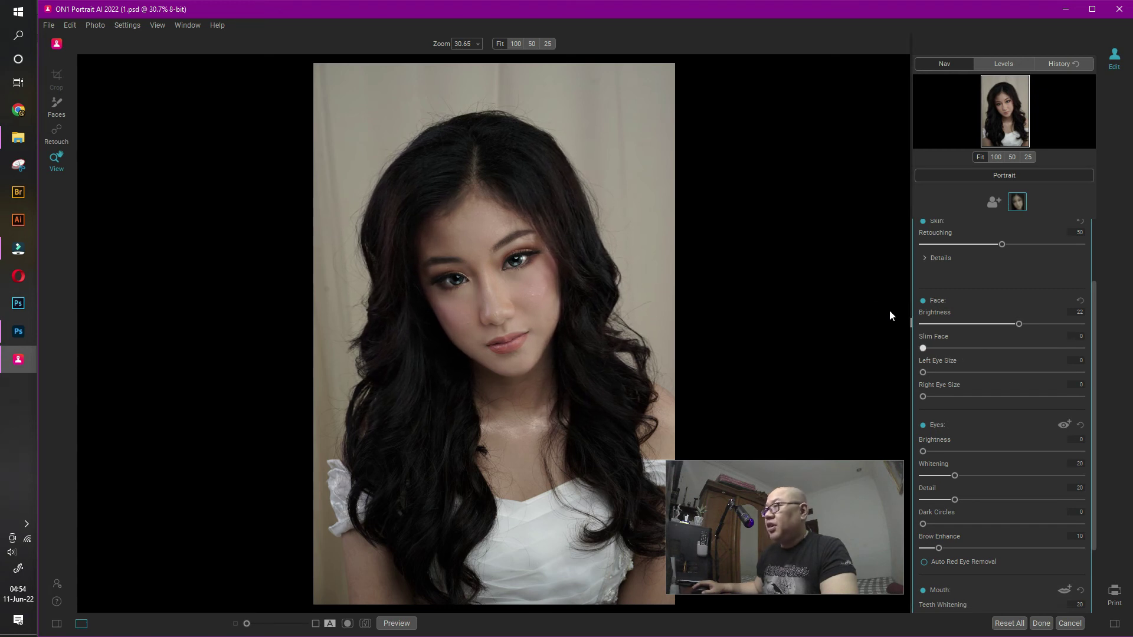
- Enlarge both eyes by setting Left Eye Size and Right Eye Size to 40
{"action": "left_click", "coordinate": [509, 242]}
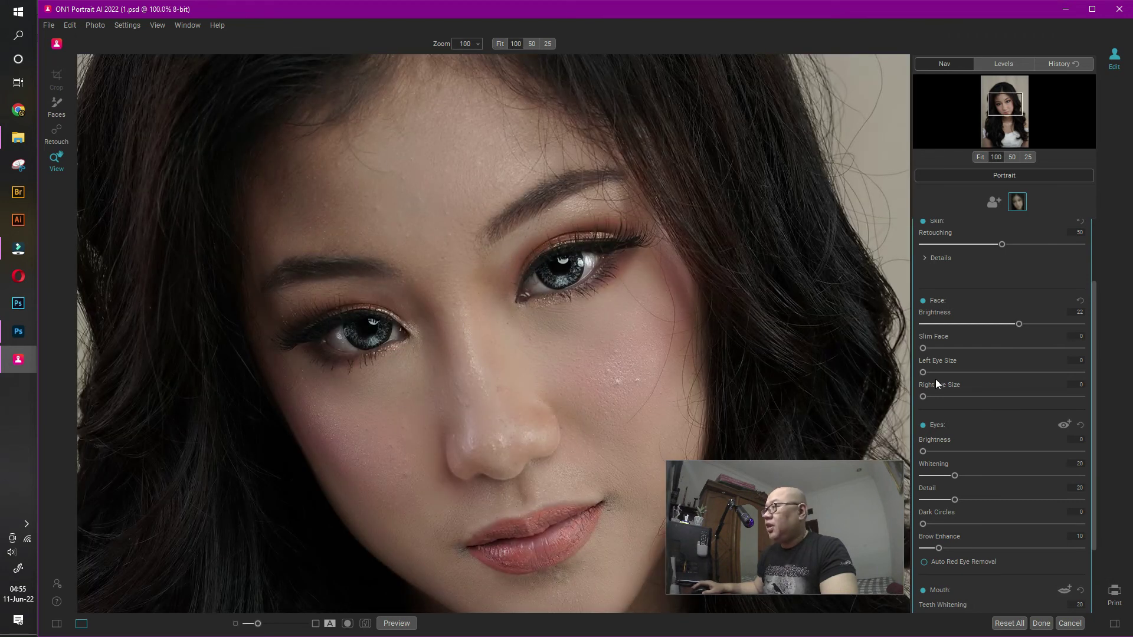
{"action": "left_click_drag", "start_coordinate": [924, 372], "coordinate": [1031, 373]}
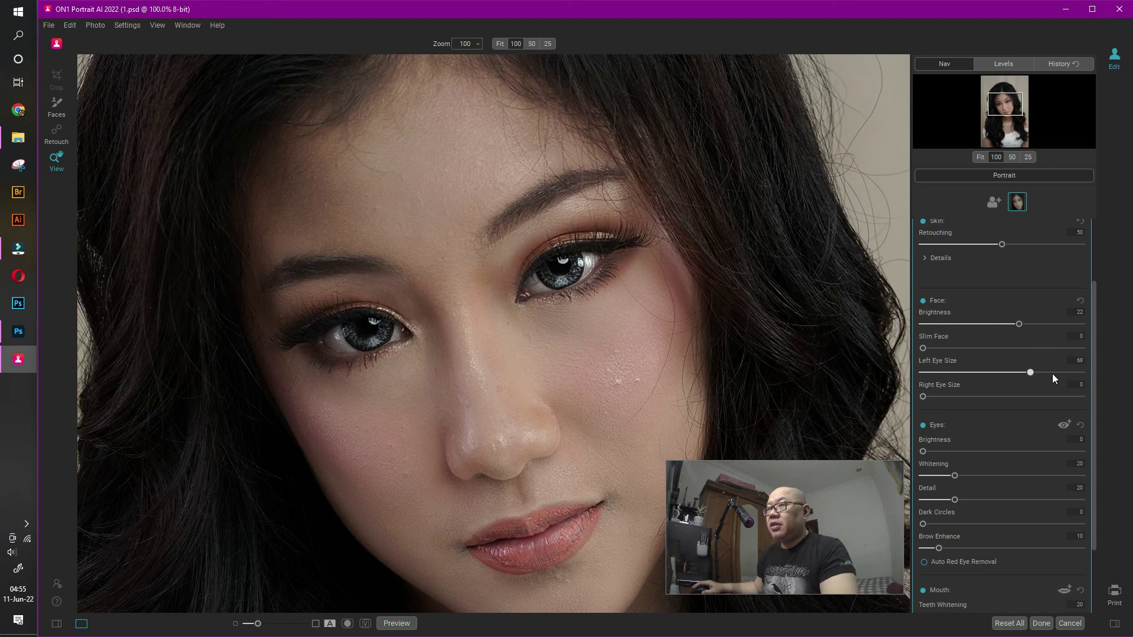
{"action": "left_click", "coordinate": [986, 381]}
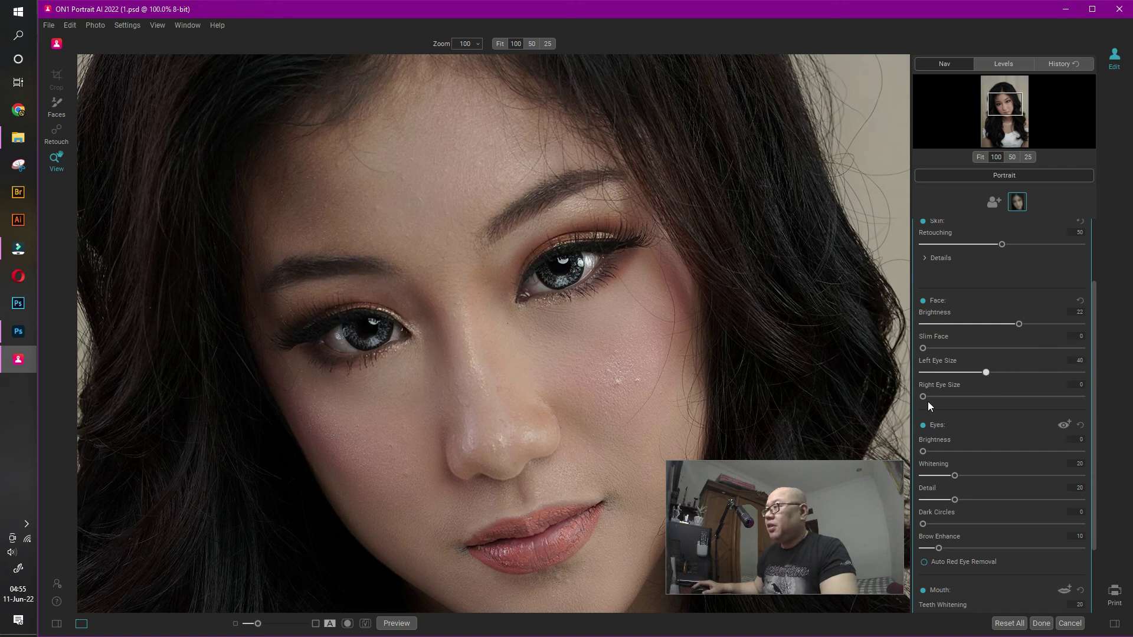
{"action": "left_click_drag", "start_coordinate": [933, 399], "coordinate": [1010, 402]}
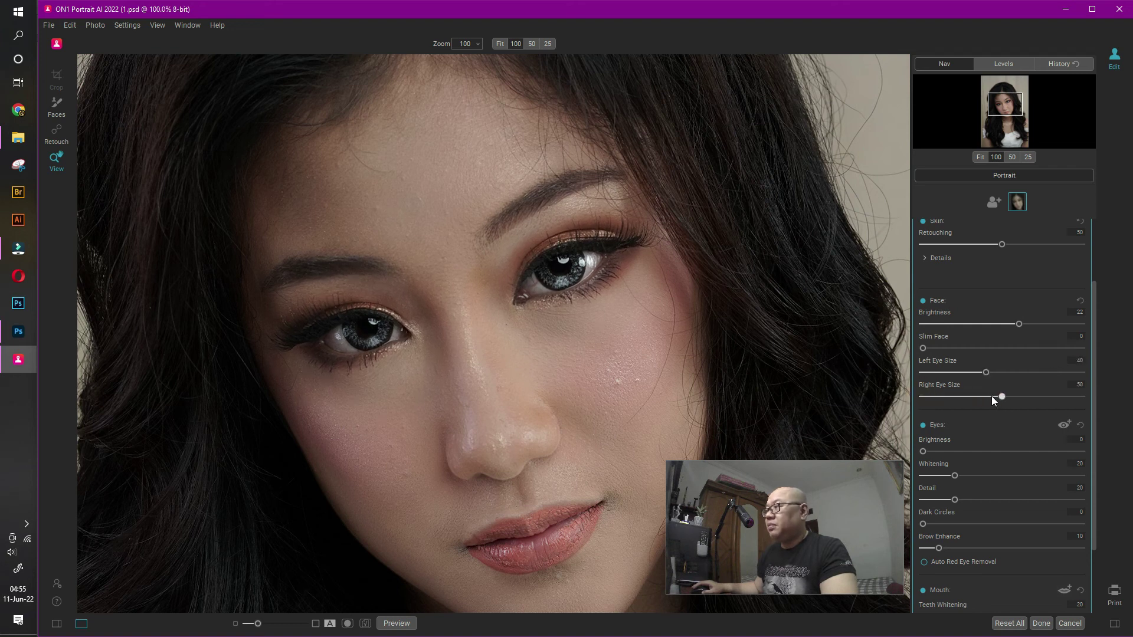
- Set the eyes' Whitening to 53, Detail to 53 and Brow Enhance to 42
{"action": "scroll", "coordinate": [987, 378], "scroll_direction": "down", "scroll_amount": 3}
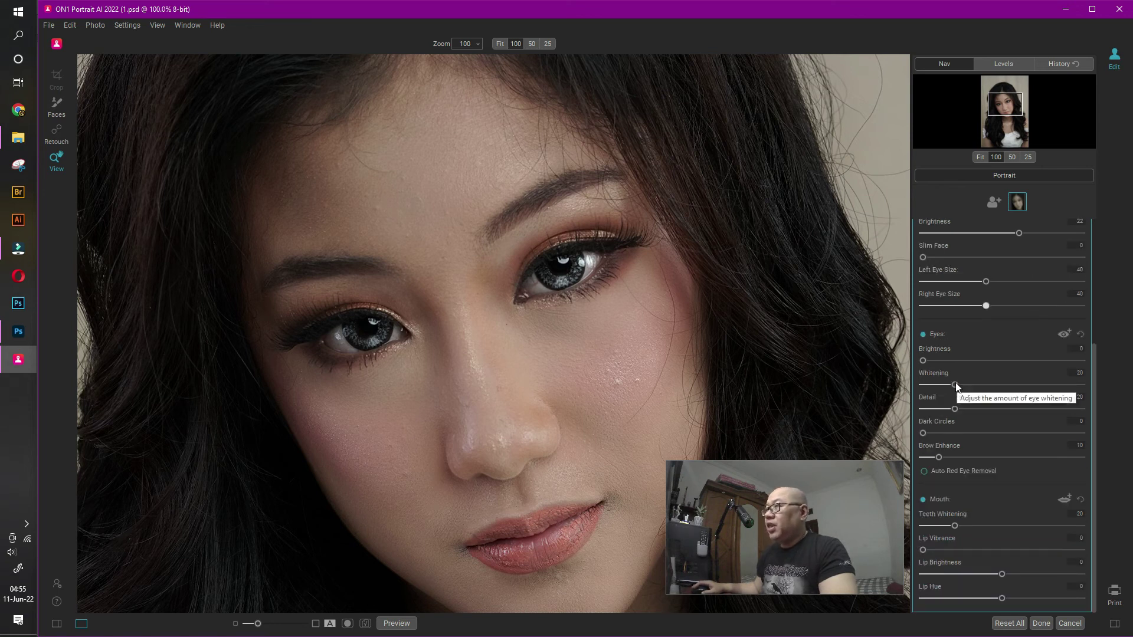
{"action": "left_click_drag", "start_coordinate": [955, 385], "coordinate": [994, 389]}
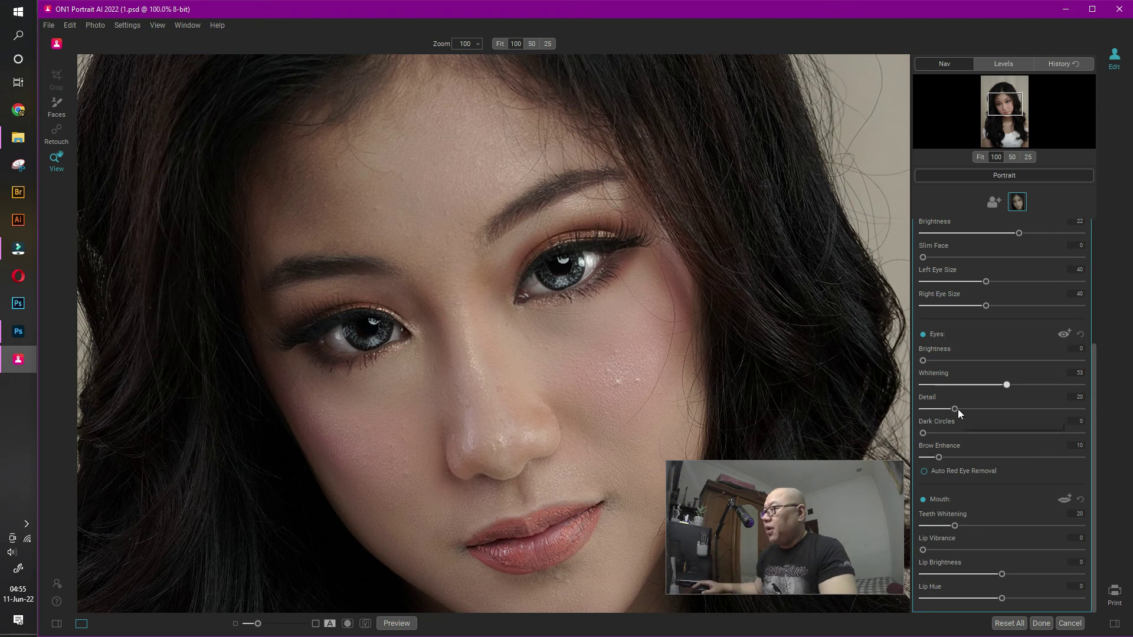
{"action": "left_click_drag", "start_coordinate": [955, 409], "coordinate": [997, 410]}
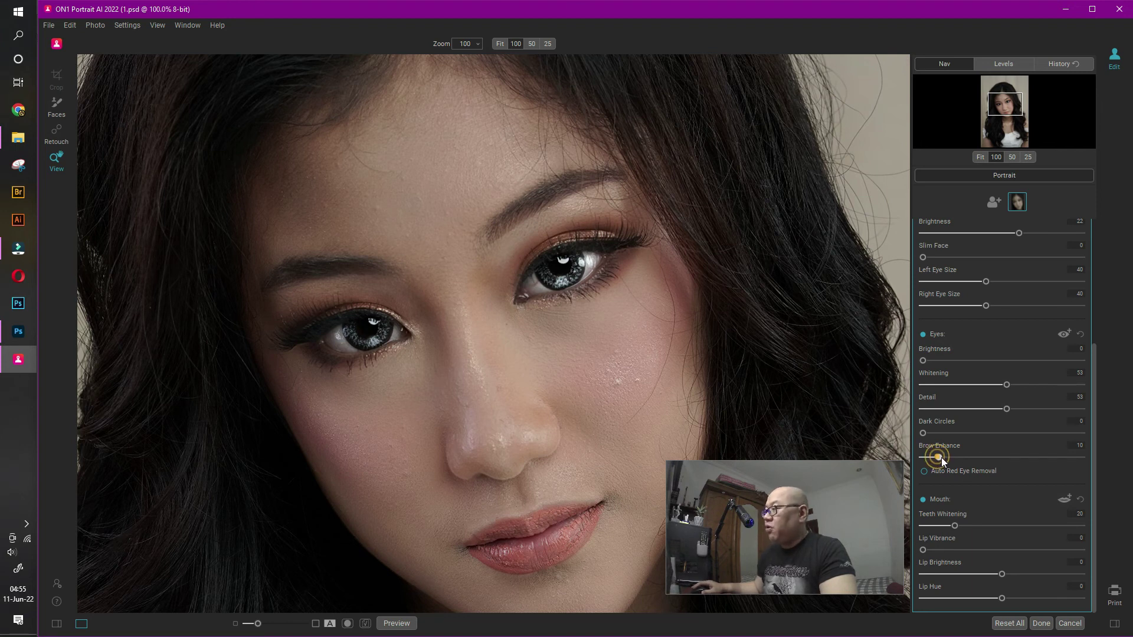
{"action": "left_click_drag", "start_coordinate": [1003, 455], "coordinate": [989, 455]}
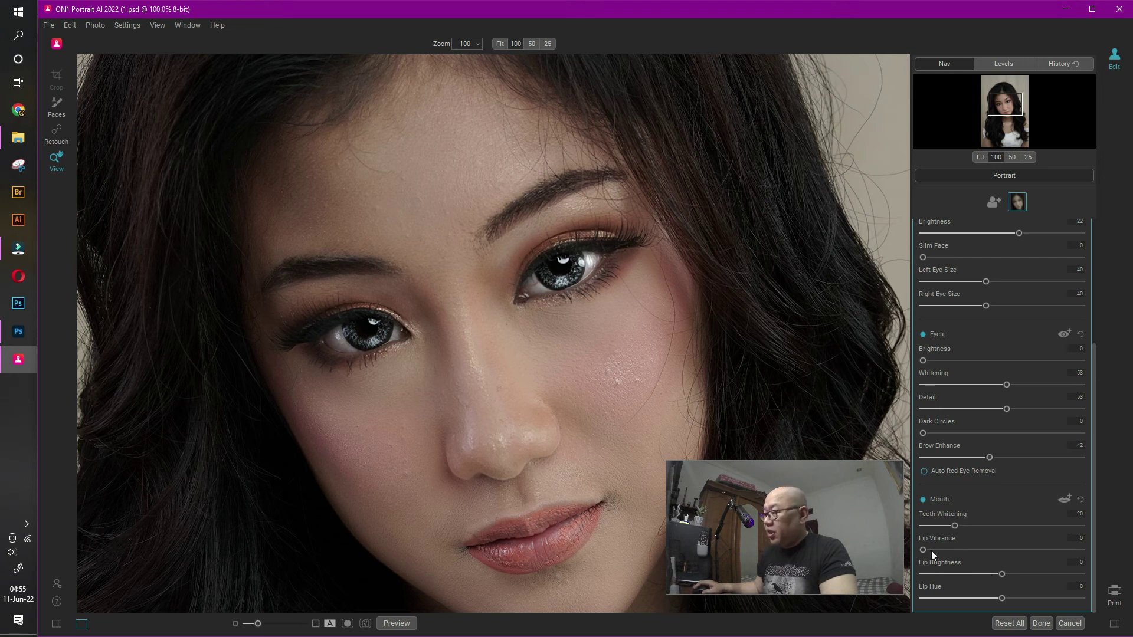
- Set the mouth's Lip Brightness to 43 and Lip Hue to -10
{"action": "left_click_drag", "start_coordinate": [1003, 574], "coordinate": [1000, 574]}
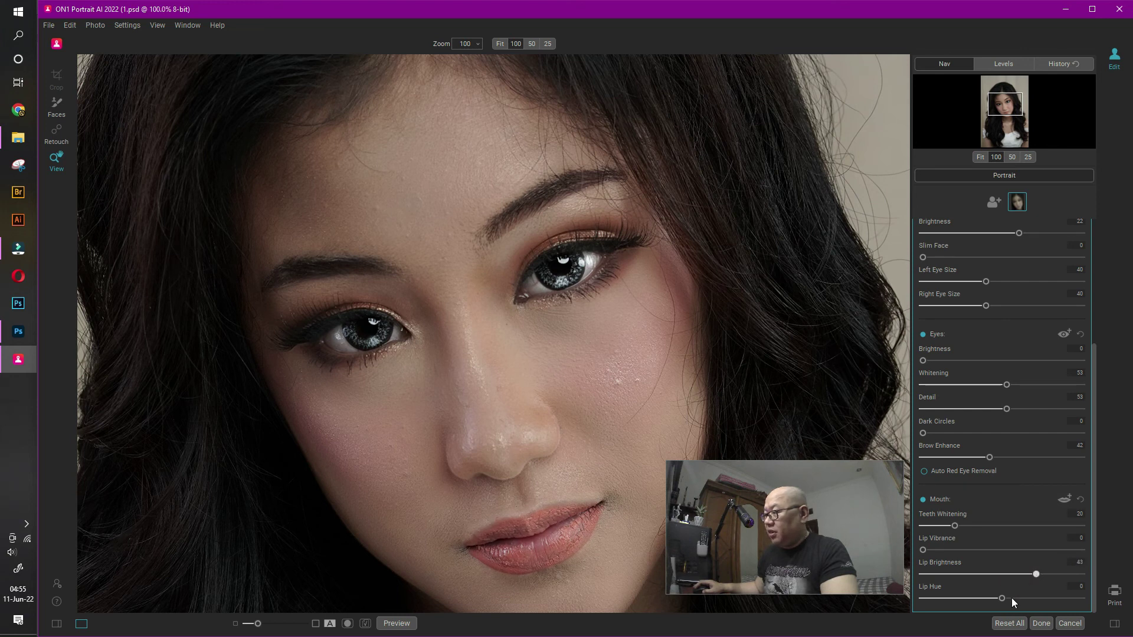
{"action": "mouse_move", "coordinate": [1004, 599]}
{"action": "left_mouse_down"}
{"action": "mouse_move", "coordinate": [1048, 600]}
{"action": "mouse_move", "coordinate": [988, 599]}
{"action": "left_mouse_up"}
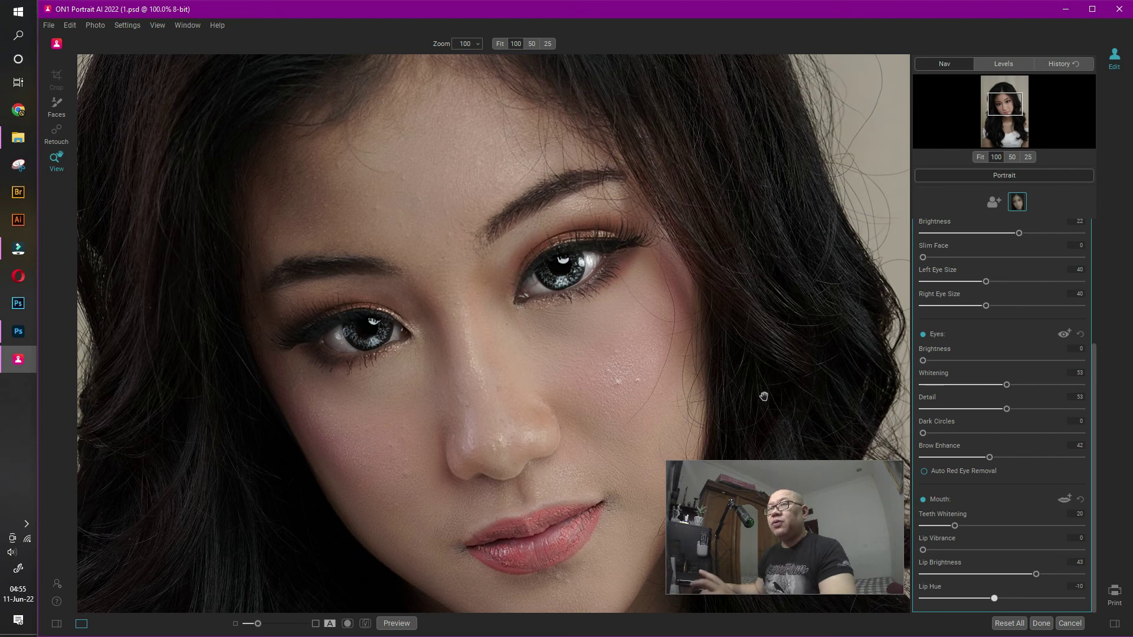
- Remove the white spots on the cheek below the eye beside the nose with the size 40 retouching brush
{"action": "left_click", "coordinate": [510, 354]}
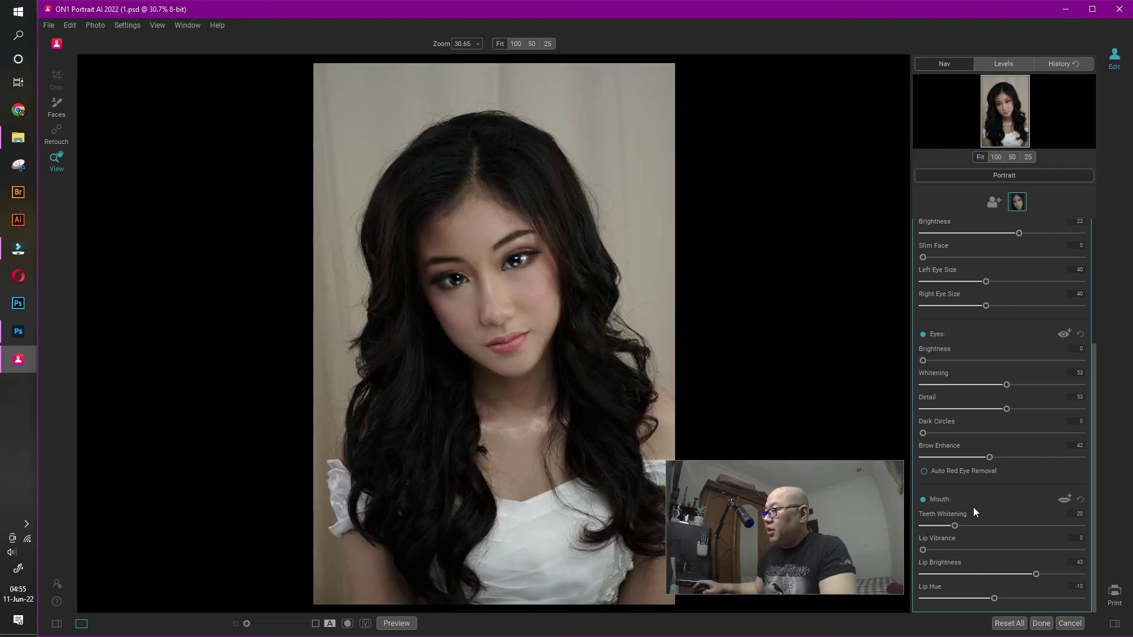
{"action": "left_click", "coordinate": [57, 134]}
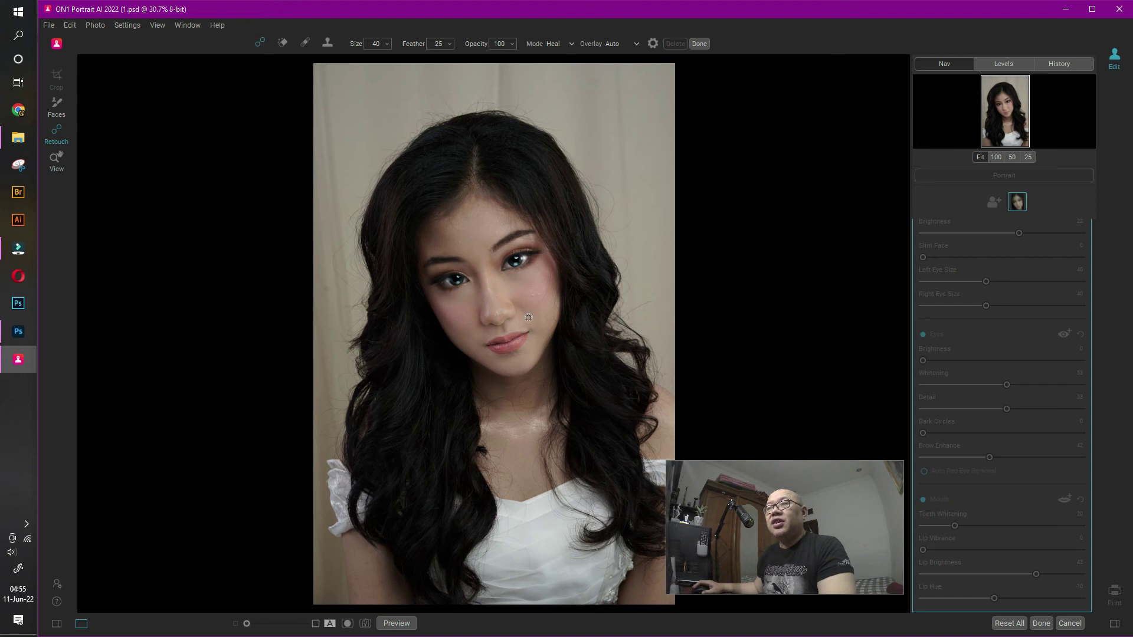
{"action": "left_click", "coordinate": [56, 158]}
{"action": "left_click", "coordinate": [518, 276]}
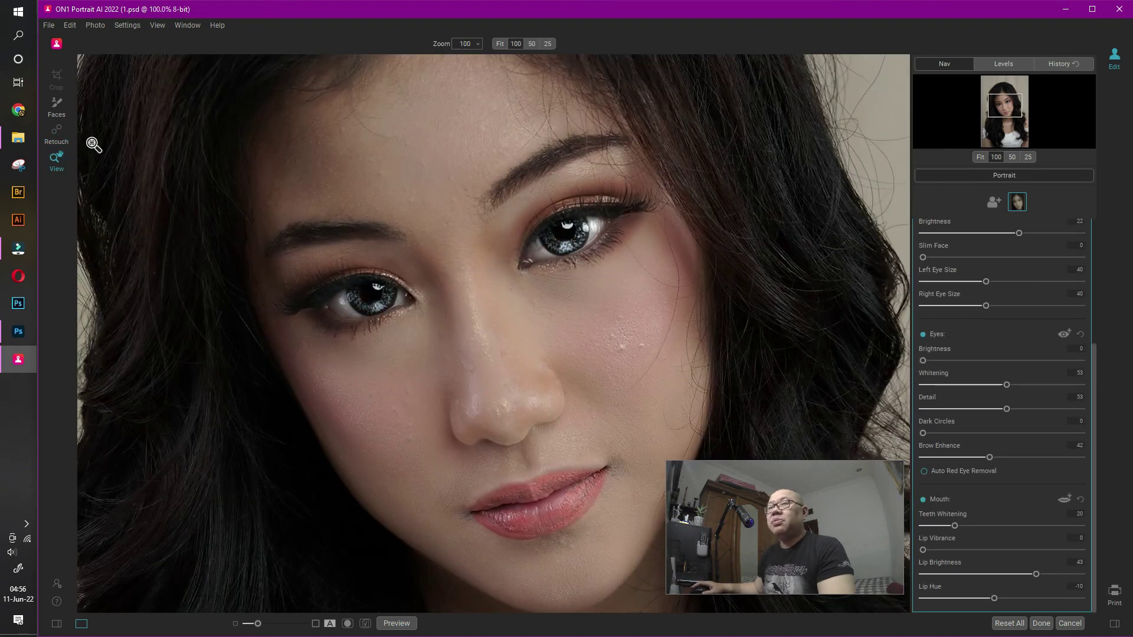
{"action": "left_click", "coordinate": [54, 141]}
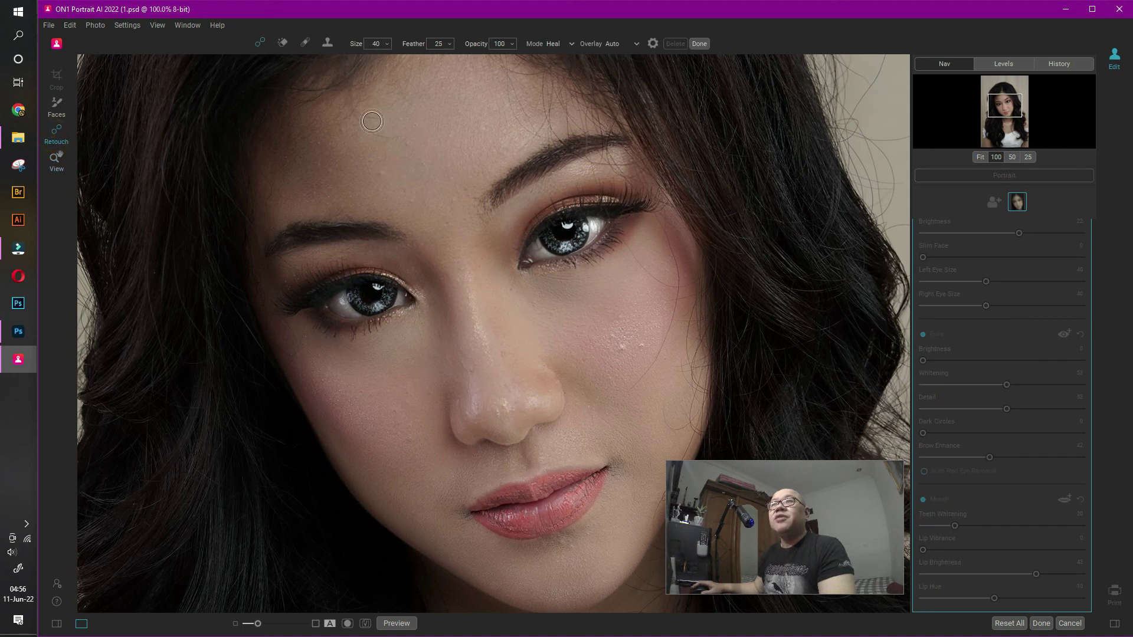
{"action": "left_click", "coordinate": [306, 42]}
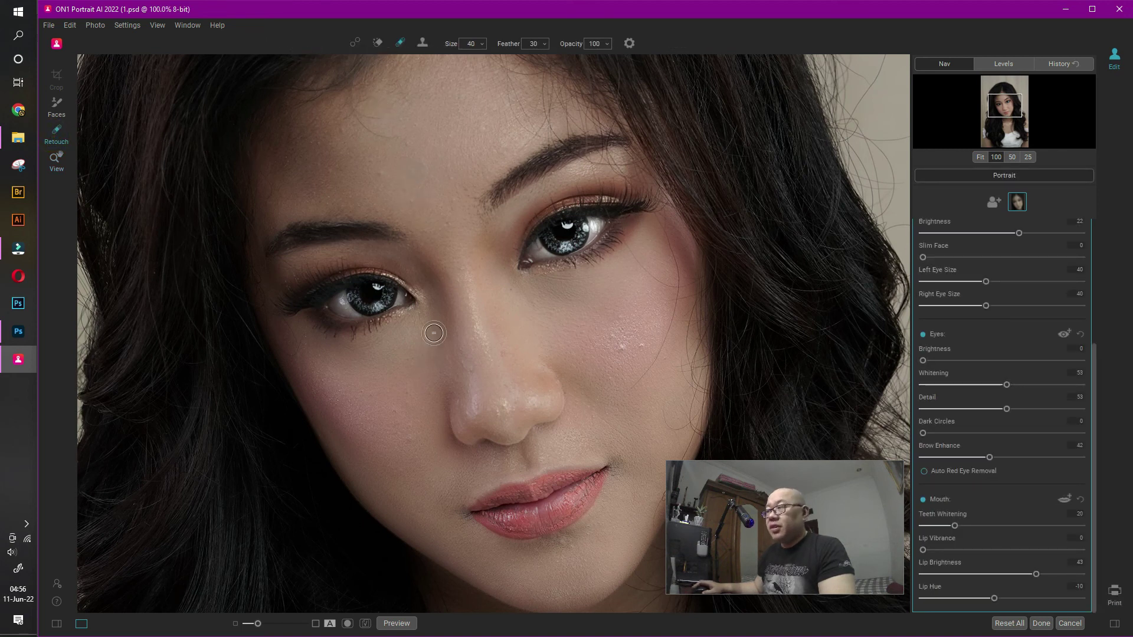
{"action": "left_click_drag", "start_coordinate": [620, 348], "coordinate": [623, 351]}
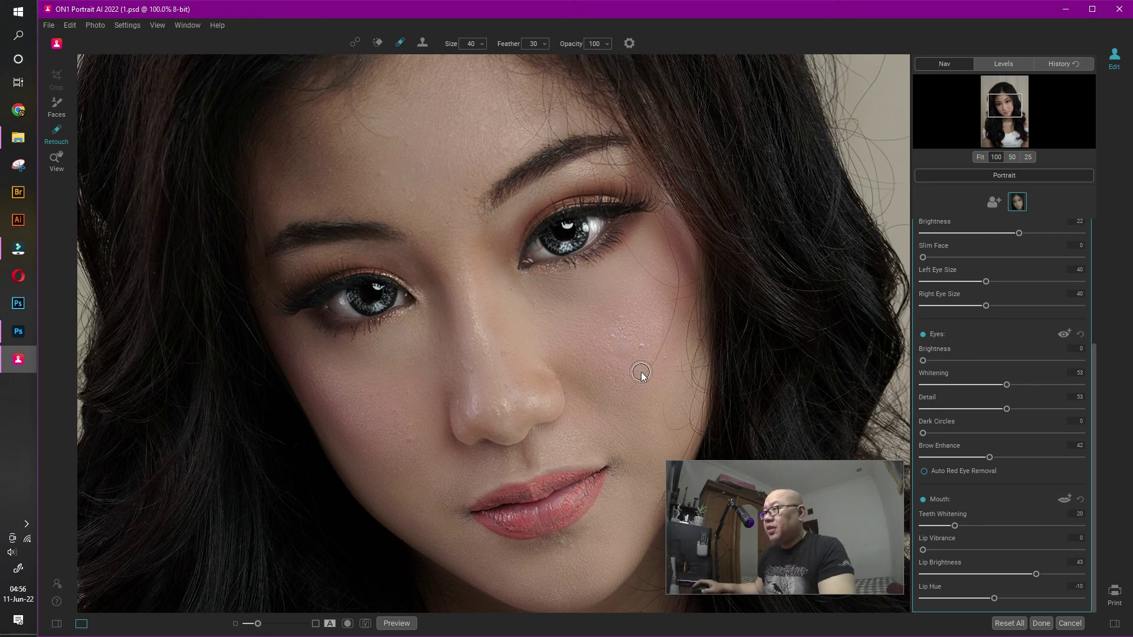
{"action": "left_click", "coordinate": [612, 336]}
{"action": "left_click", "coordinate": [637, 344]}
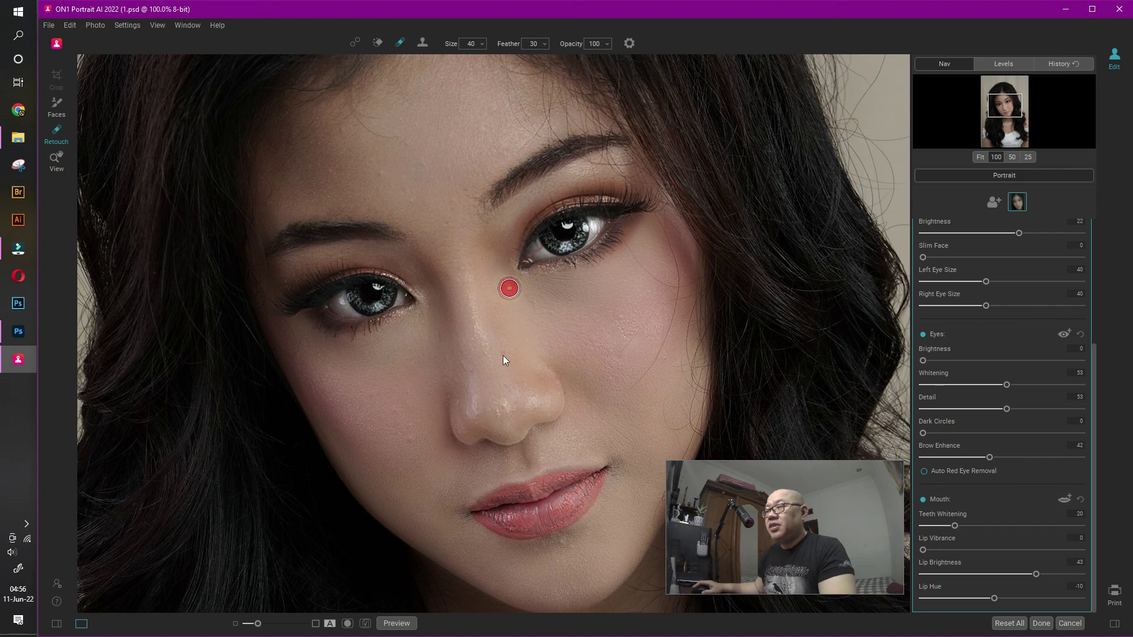
{"action": "left_click", "coordinate": [628, 335]}
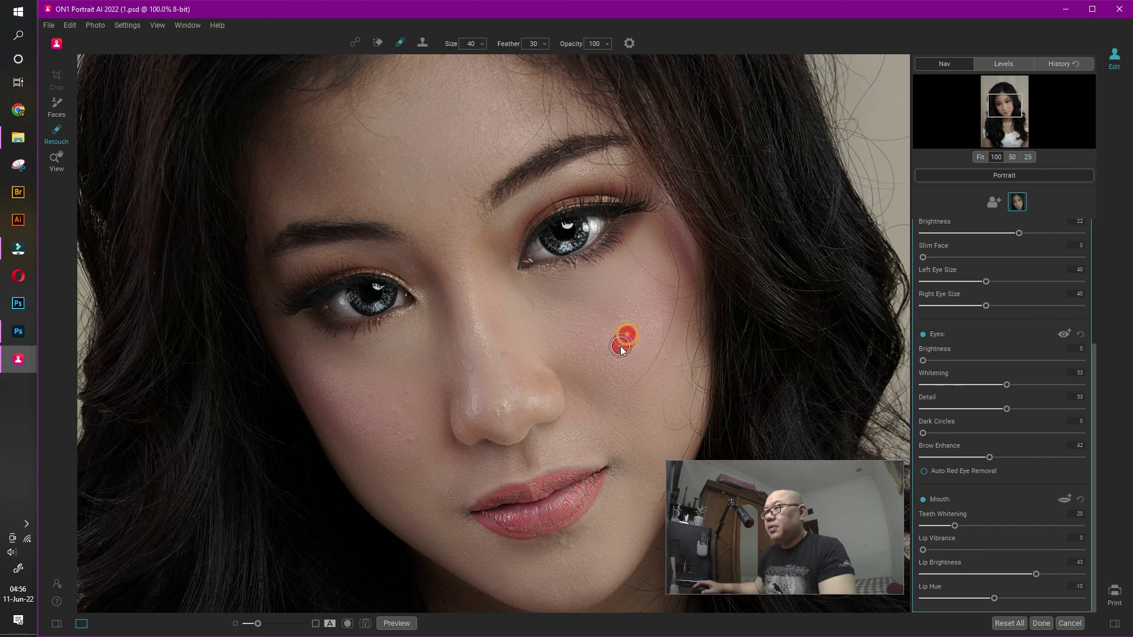
- Reduce the retouching brush to size 6 and erase the long stray hair strand crossing the cheek
{"action": "key", "text": "bracketleft"}
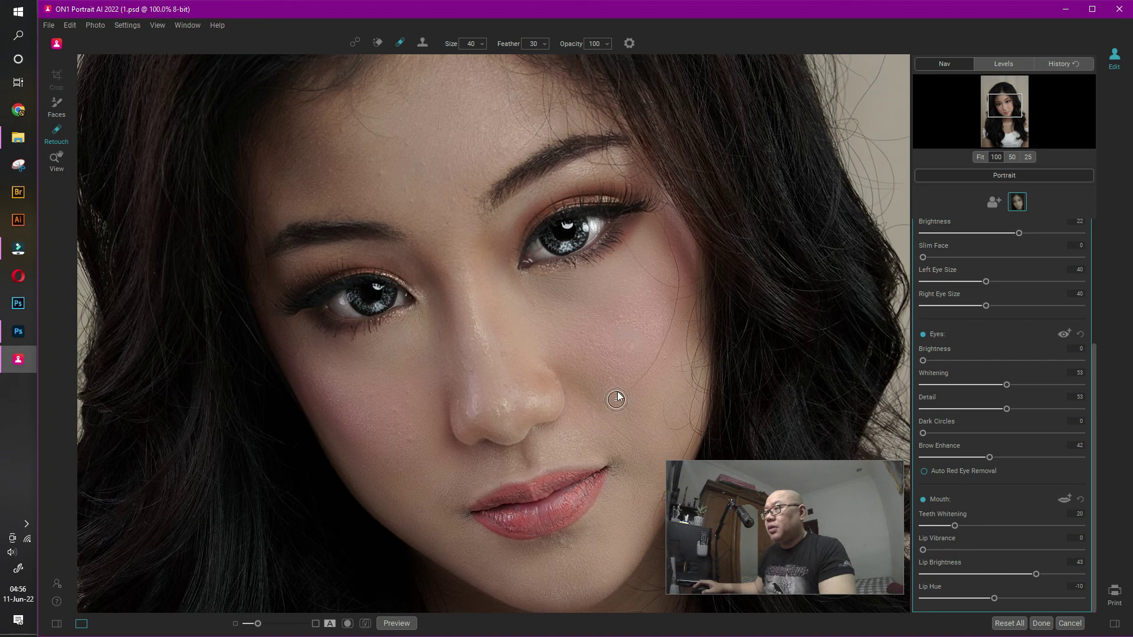
{"action": "key", "text": "bracketleft"}
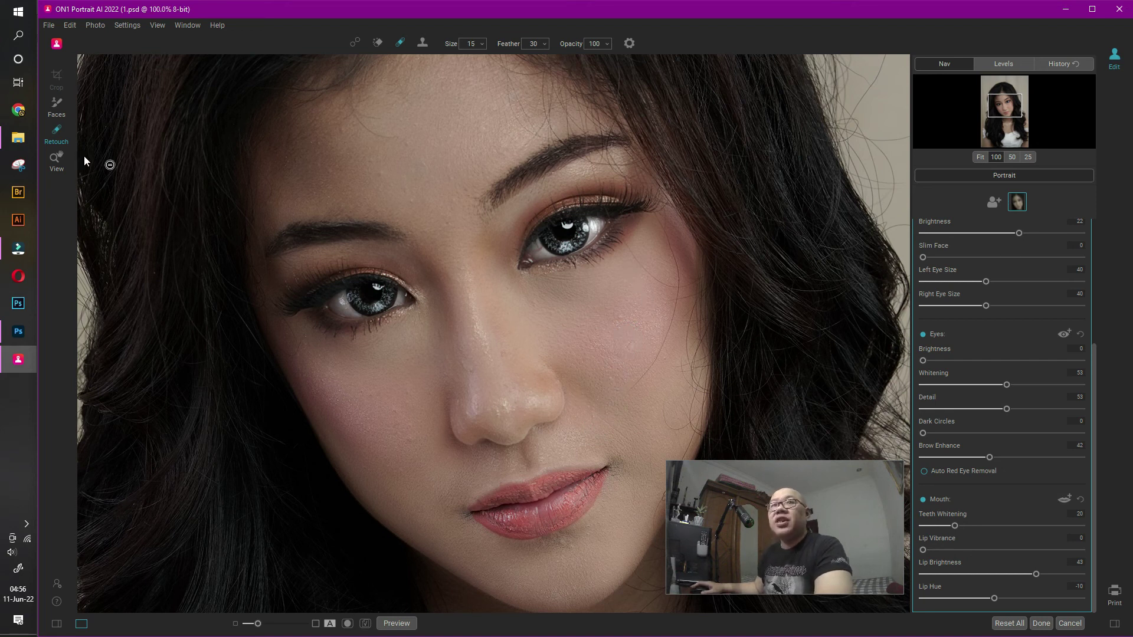
{"action": "key", "text": "z"}
{"action": "left_click", "coordinate": [709, 332]}
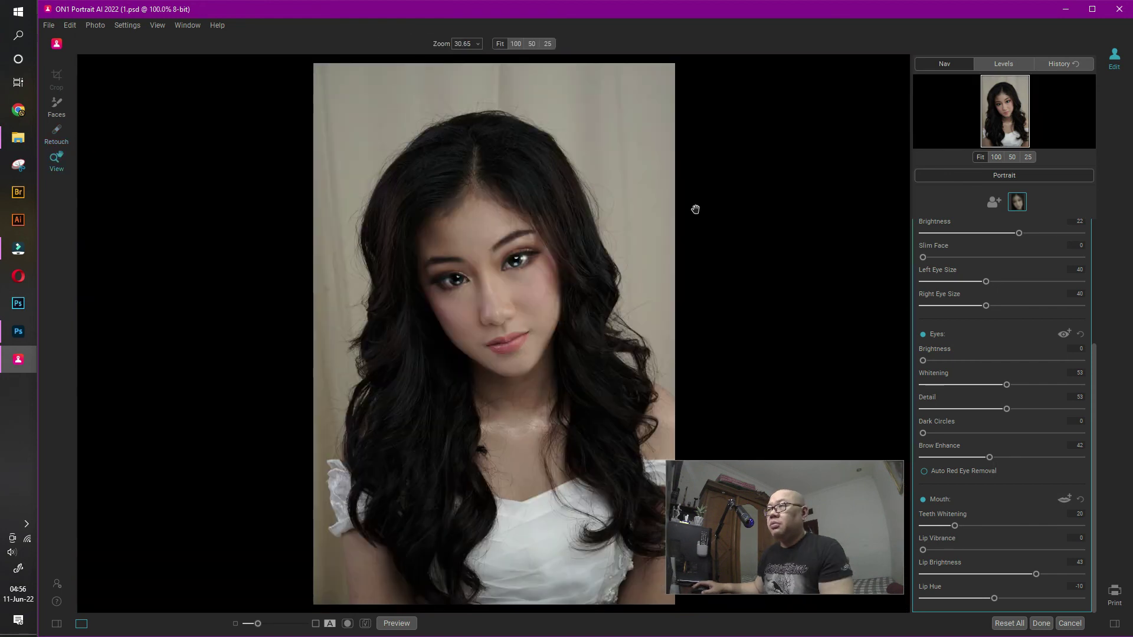
{"action": "left_click", "coordinate": [576, 274]}
{"action": "left_click_drag", "start_coordinate": [258, 623], "coordinate": [283, 627]}
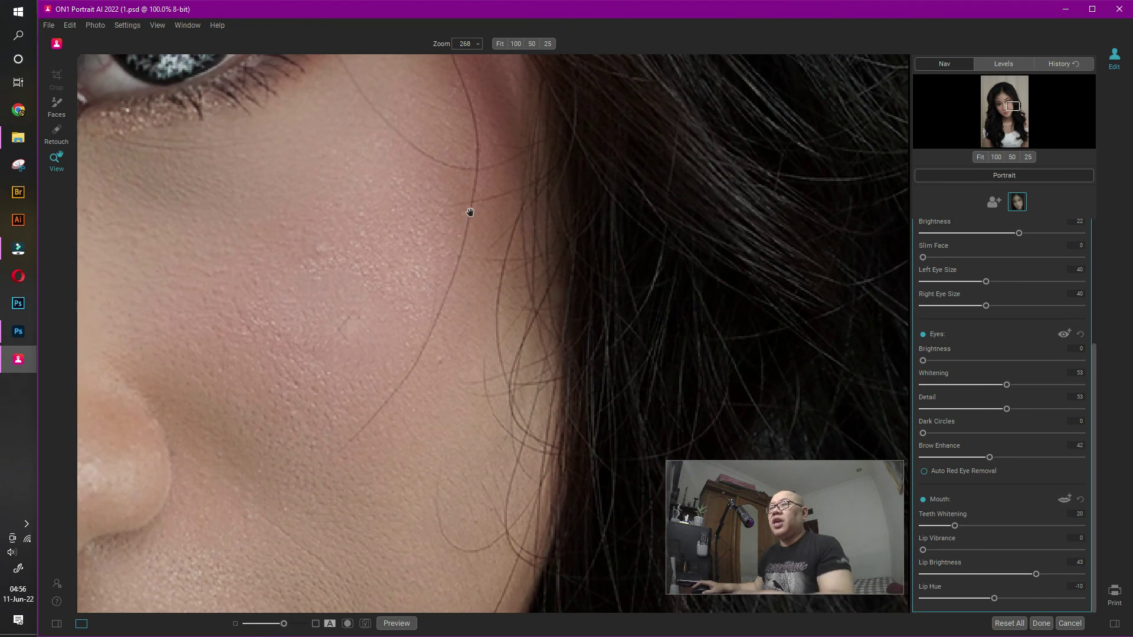
{"action": "left_click", "coordinate": [65, 133]}
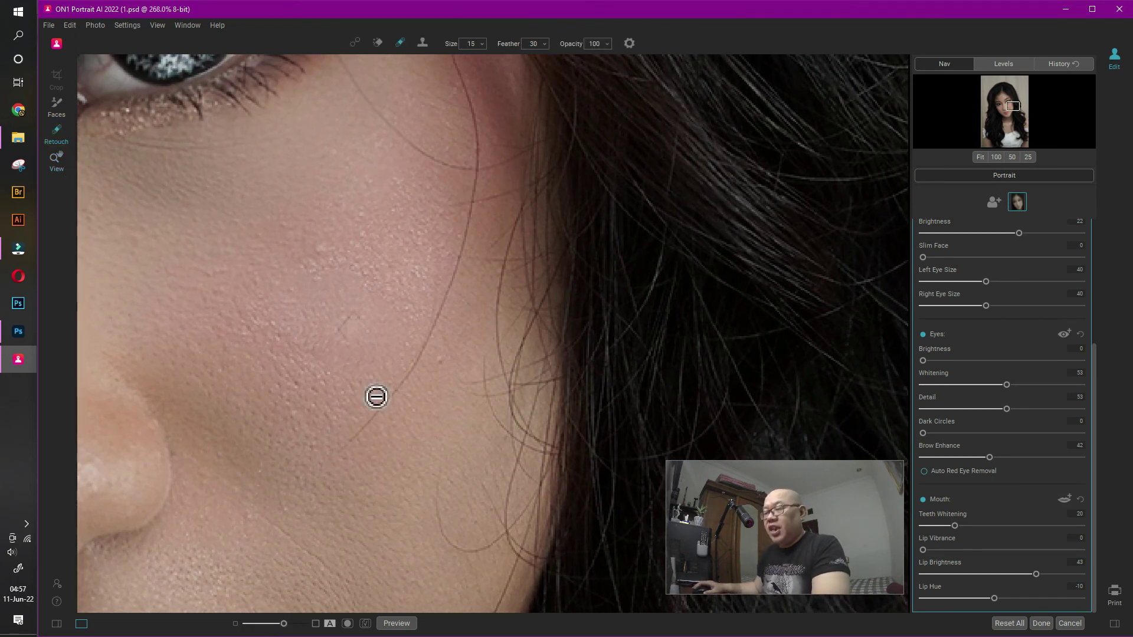
{"action": "key", "text": "bracketleft"}
{"action": "key", "text": "bracketleft"}
{"action": "key", "text": "bracketleft"}
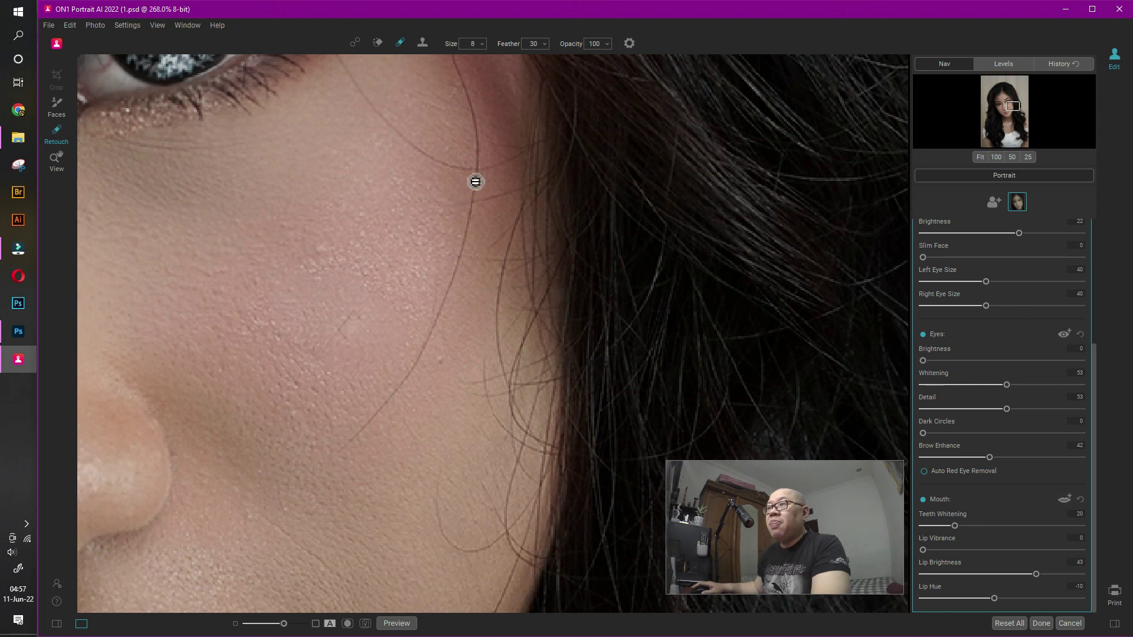
{"action": "mouse_move", "coordinate": [475, 178]}
{"action": "left_mouse_down"}
{"action": "mouse_move", "coordinate": [433, 334]}
{"action": "mouse_move", "coordinate": [342, 450]}
{"action": "left_mouse_up"}
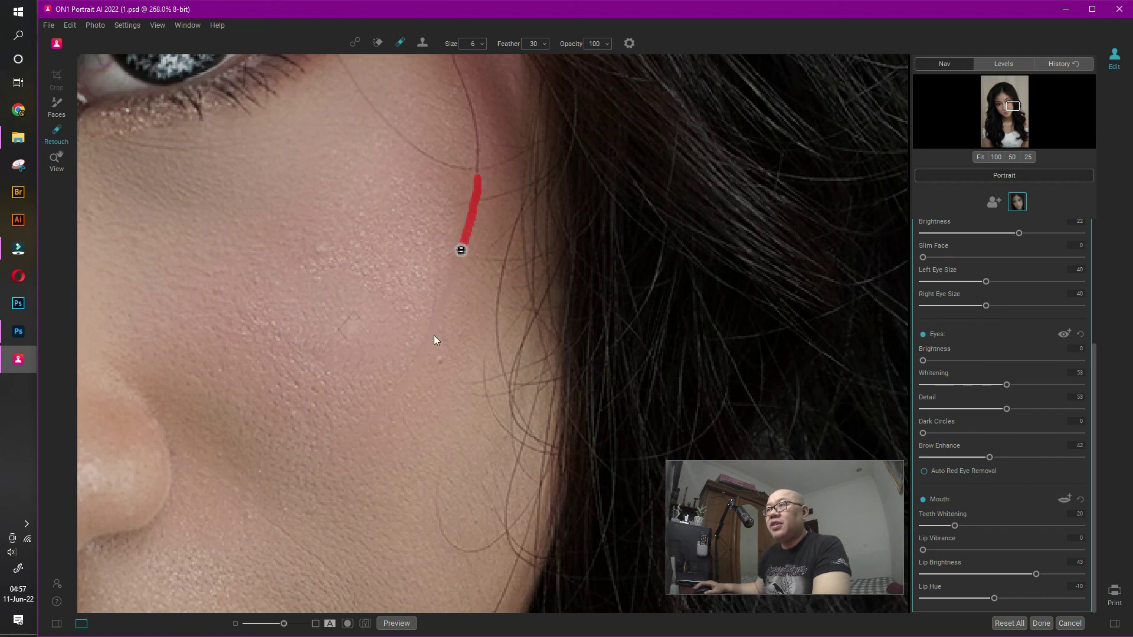
{"action": "left_click_drag", "start_coordinate": [461, 250], "coordinate": [461, 250]}
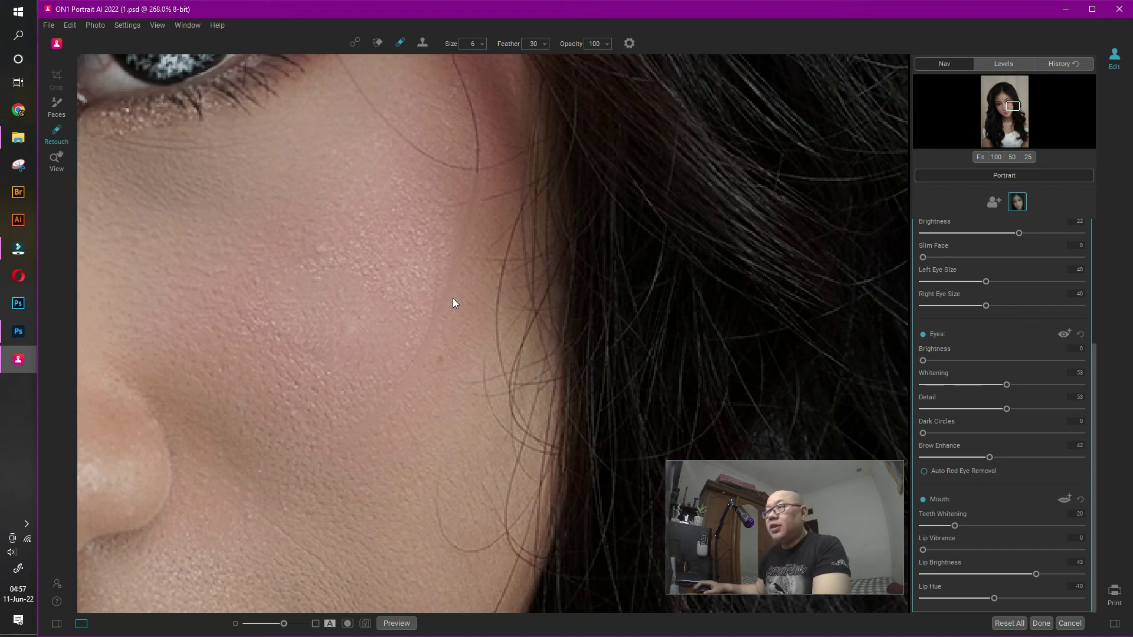
- Browse the Female presets in the full-window view and apply Strong 16-30 to the portrait
{"action": "key", "text": "ctrl+minus"}
{"action": "key", "text": "ctrl+minus"}
{"action": "key", "text": "ctrl+minus"}
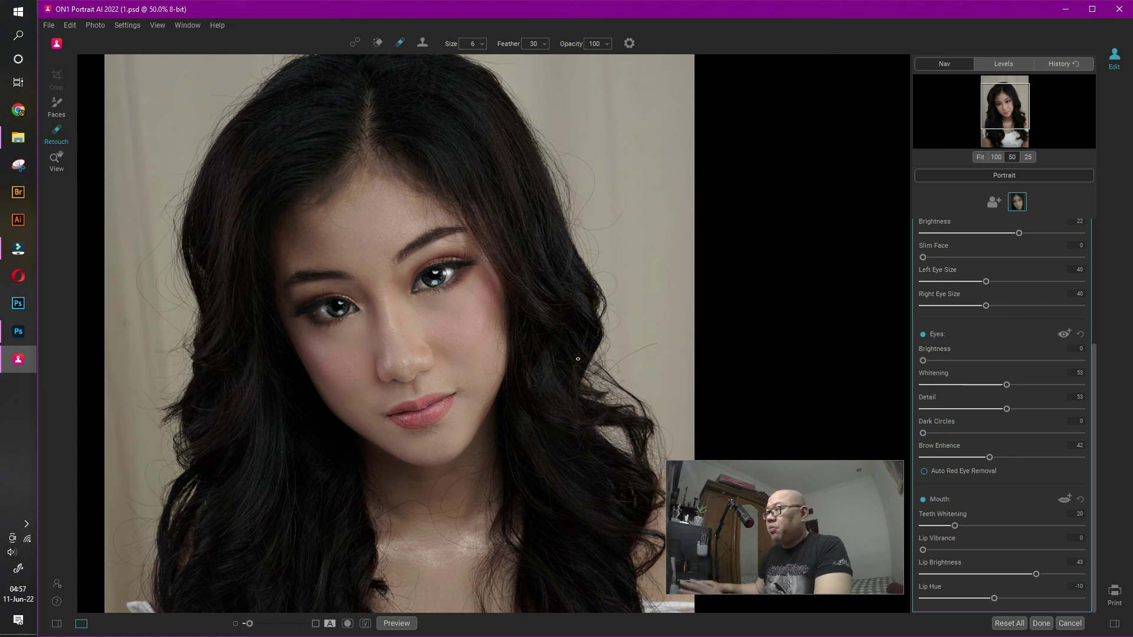
{"action": "left_click", "coordinate": [58, 625]}
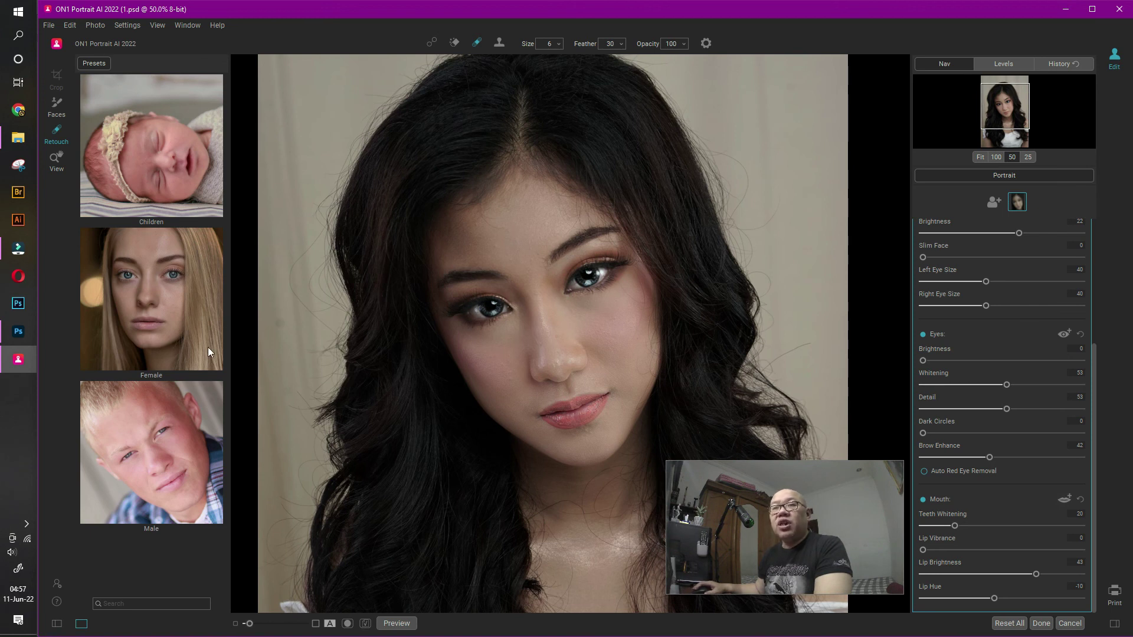
{"action": "left_click", "coordinate": [168, 304]}
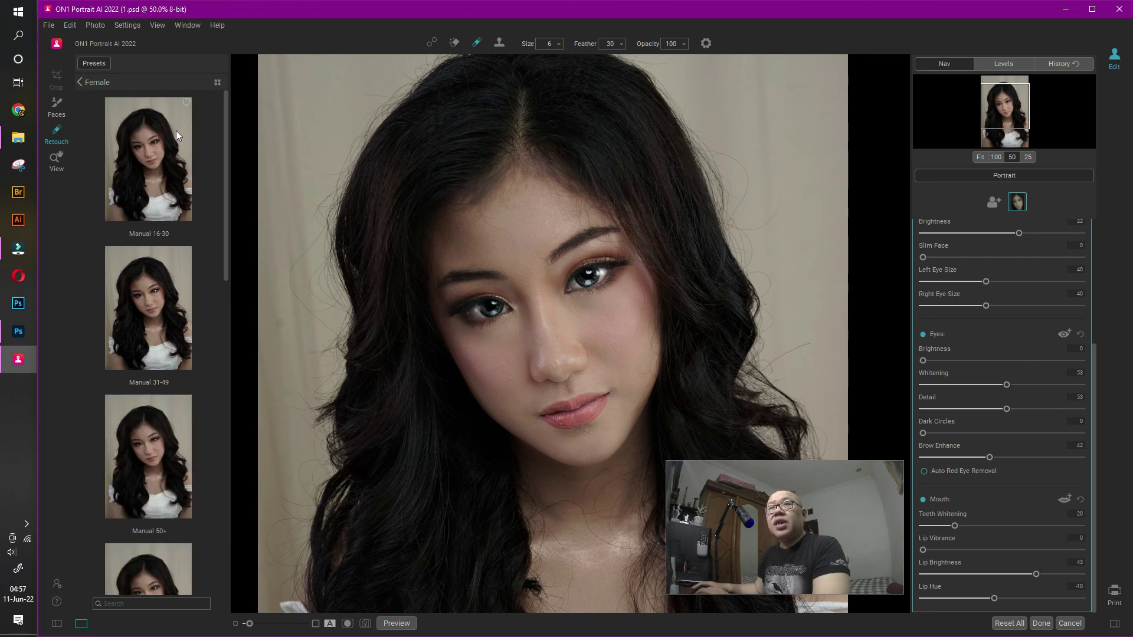
{"action": "left_click_drag", "start_coordinate": [225, 246], "coordinate": [225, 439]}
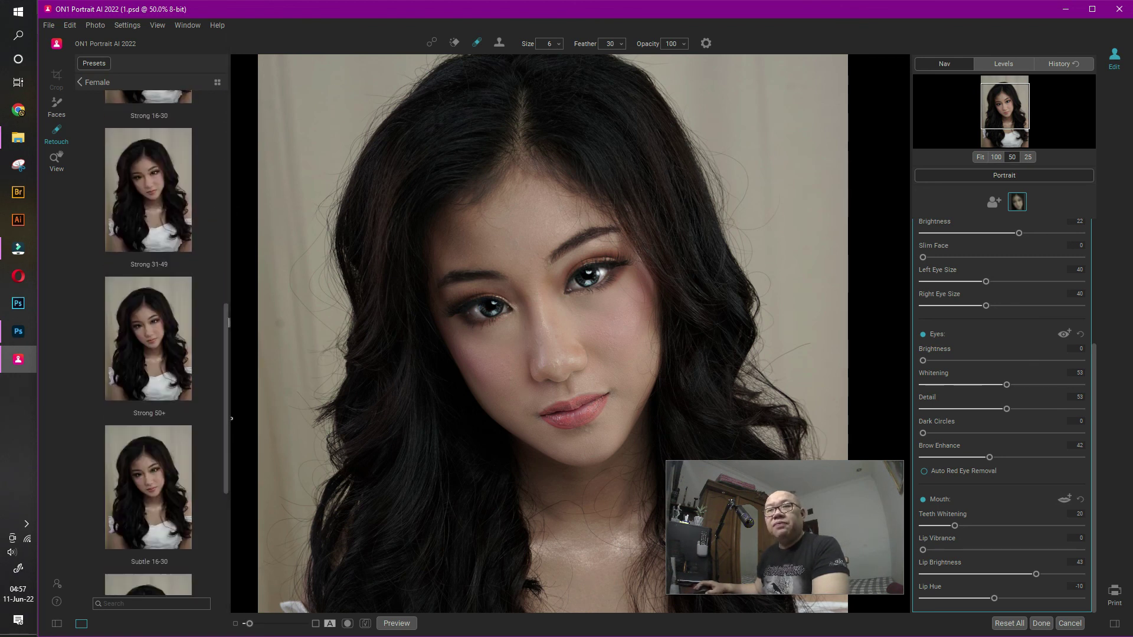
{"action": "left_click_drag", "start_coordinate": [227, 338], "coordinate": [231, 463]}
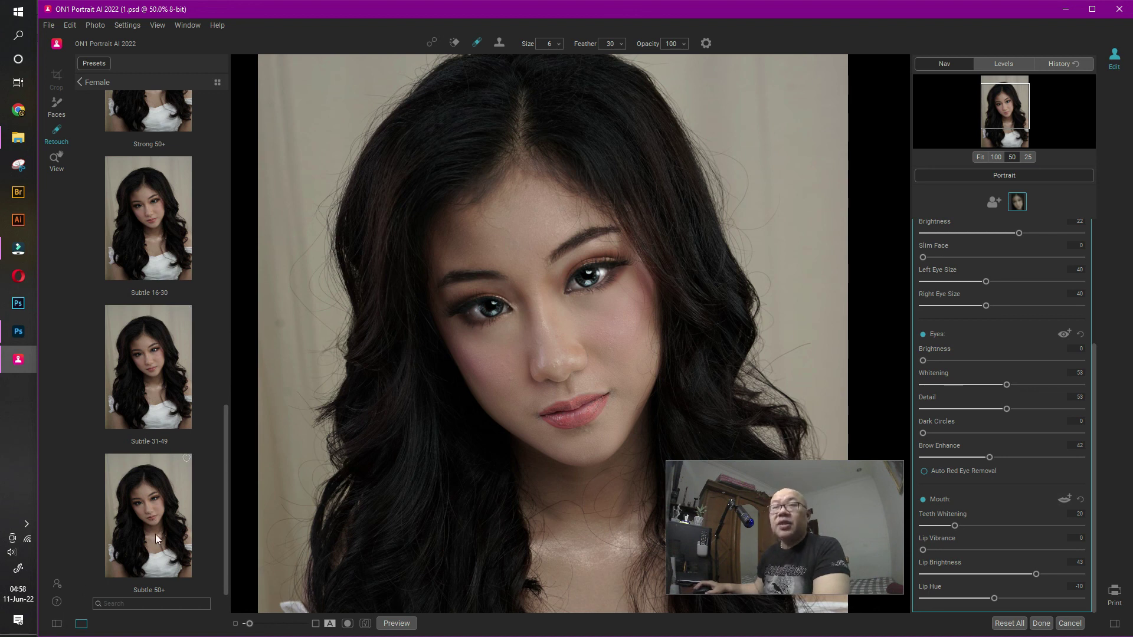
{"action": "left_click", "coordinate": [219, 84]}
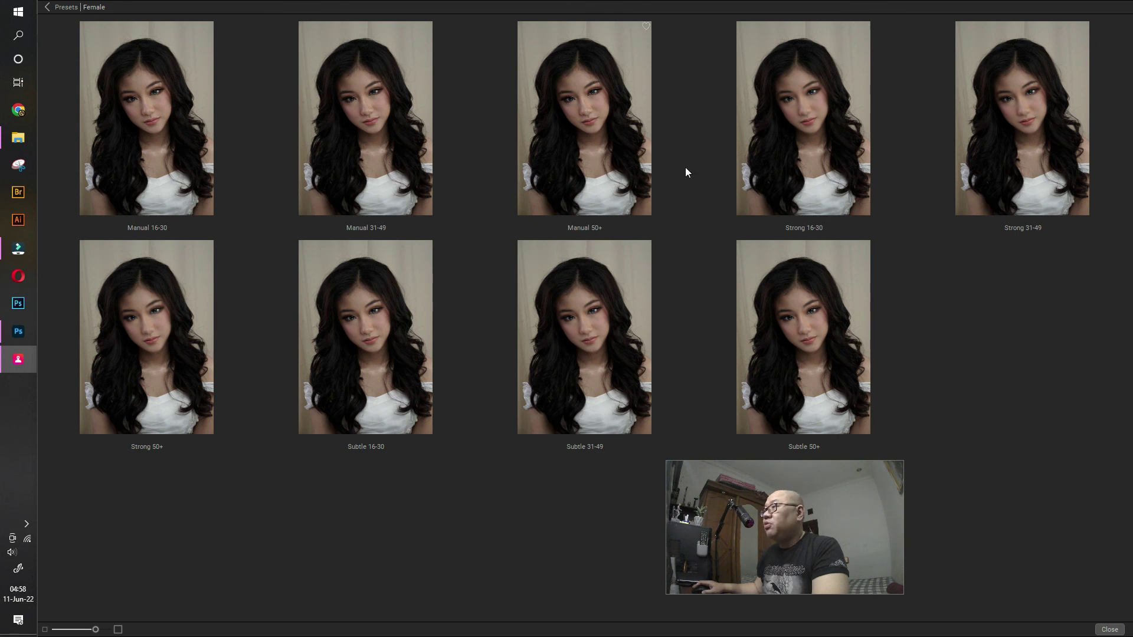
{"action": "left_click", "coordinate": [799, 150]}
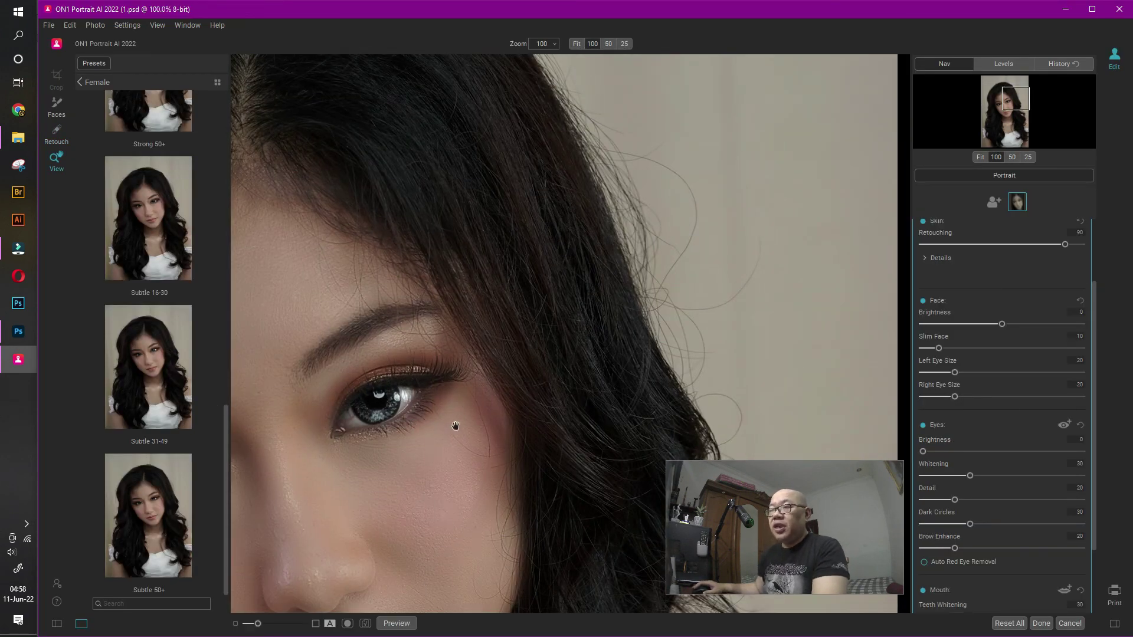
- Set the Skin Retouching to 49 and return the finished portrait to Photoshop
{"action": "left_click_drag", "start_coordinate": [455, 426], "coordinate": [659, 302]}
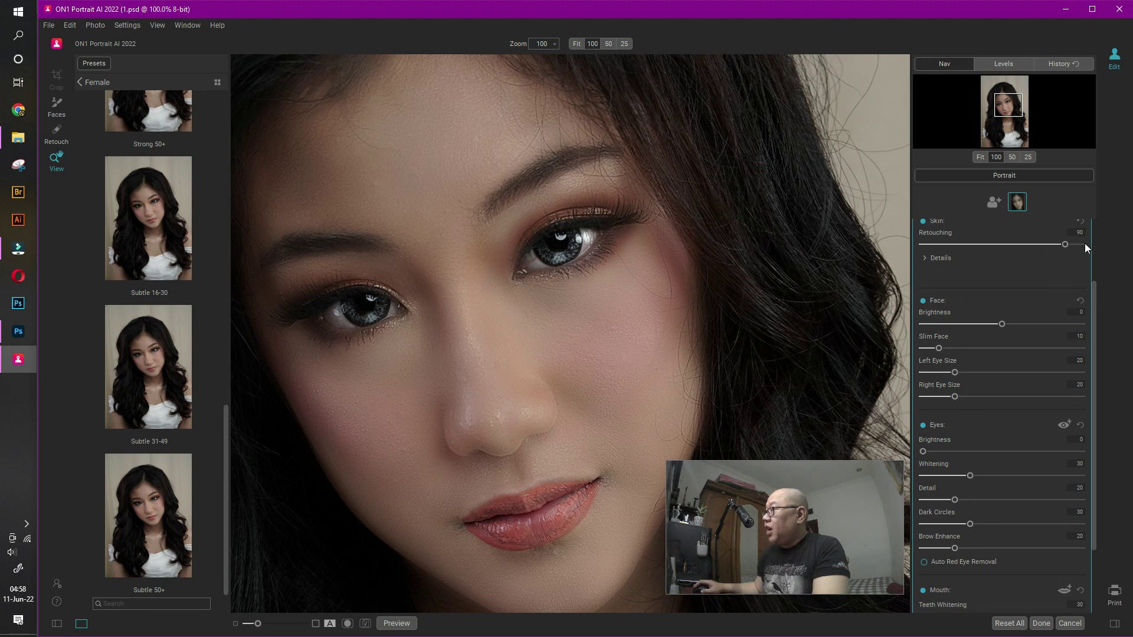
{"action": "left_click_drag", "start_coordinate": [1064, 242], "coordinate": [1048, 245]}
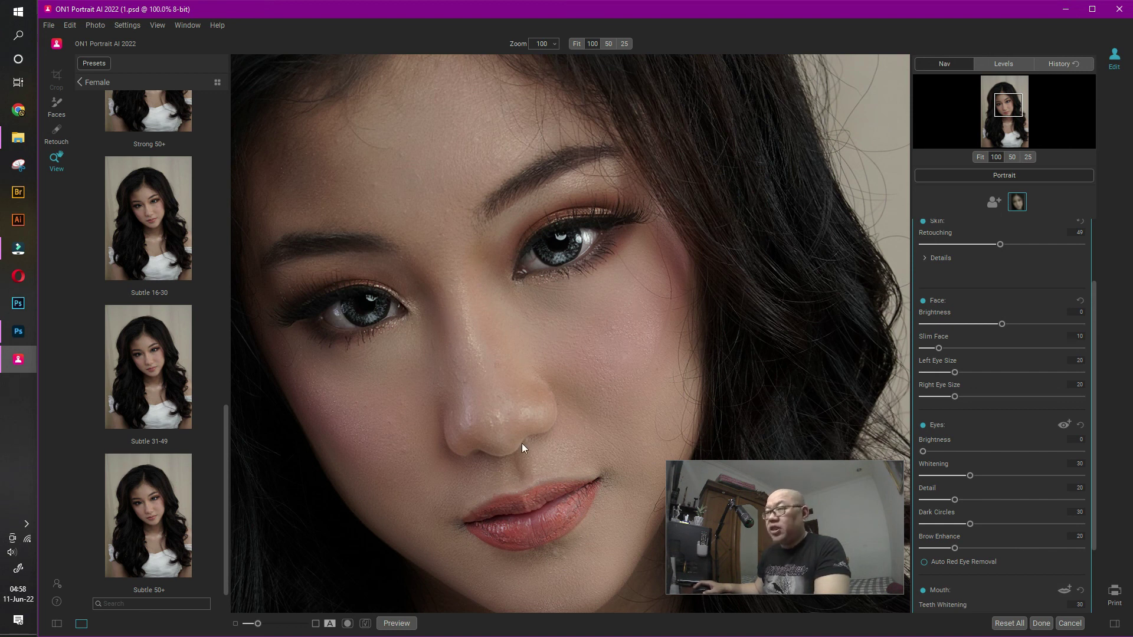
{"action": "left_click", "coordinate": [1050, 626]}
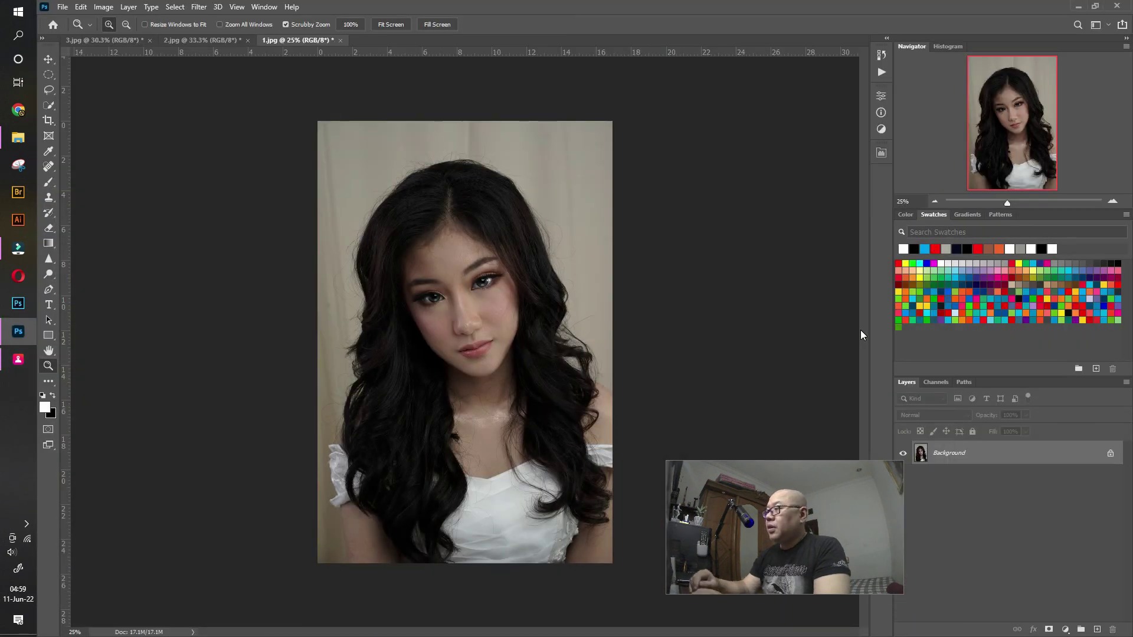
{"action": "mouse_move", "coordinate": [510, 289]}
{"action": "left_mouse_down"}
{"action": "mouse_move", "coordinate": [596, 305]}
{"action": "mouse_move", "coordinate": [529, 292]}
{"action": "left_mouse_up"}
{"action": "key", "text": "v"}
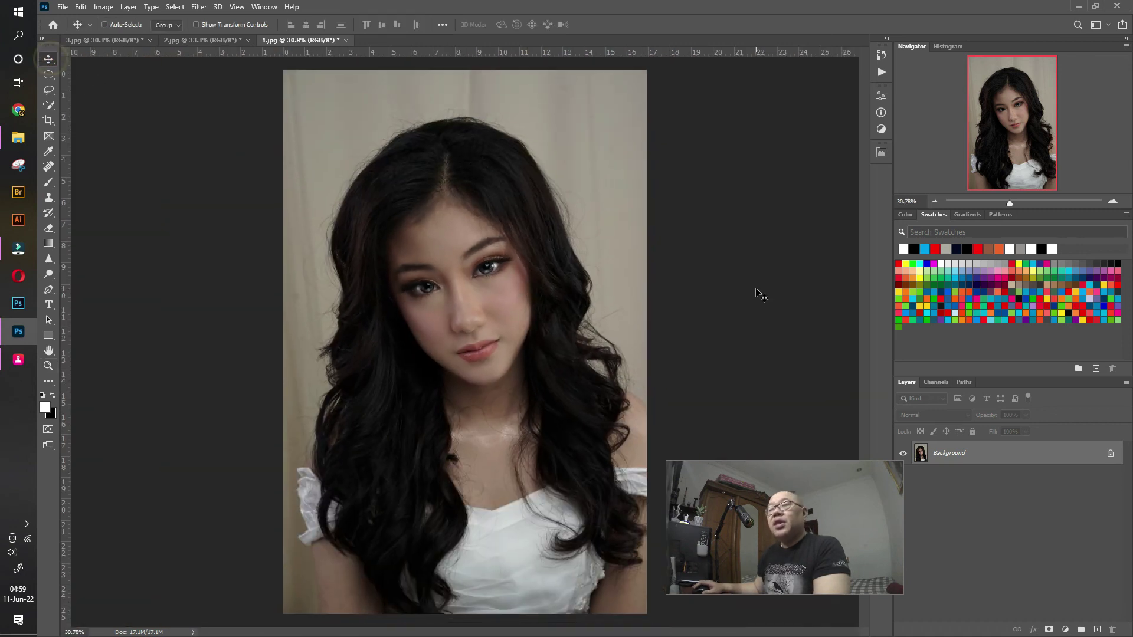
{"action": "left_click_drag", "start_coordinate": [802, 527], "coordinate": [1030, 127]}
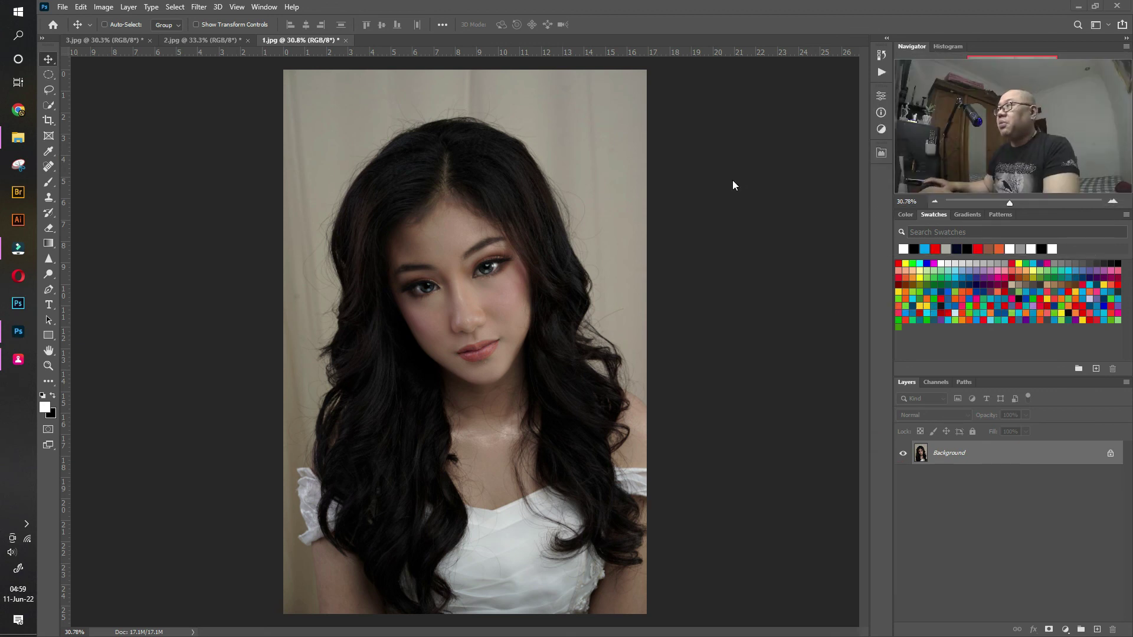